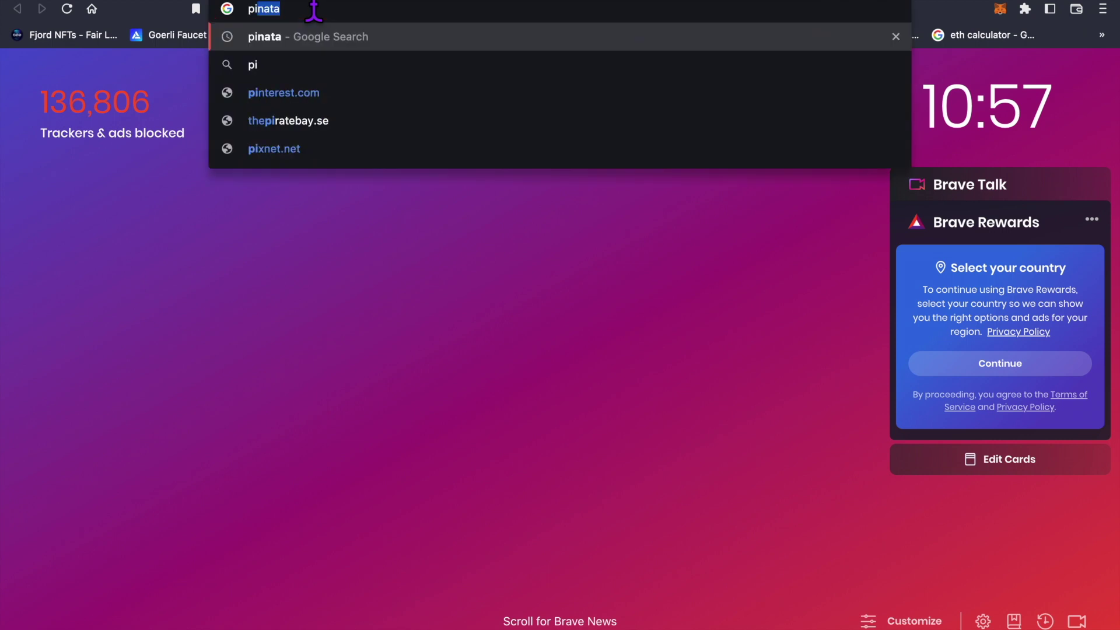
Load pinata.cloud in Brave.
{"action": "type", "text": ".cloud"}
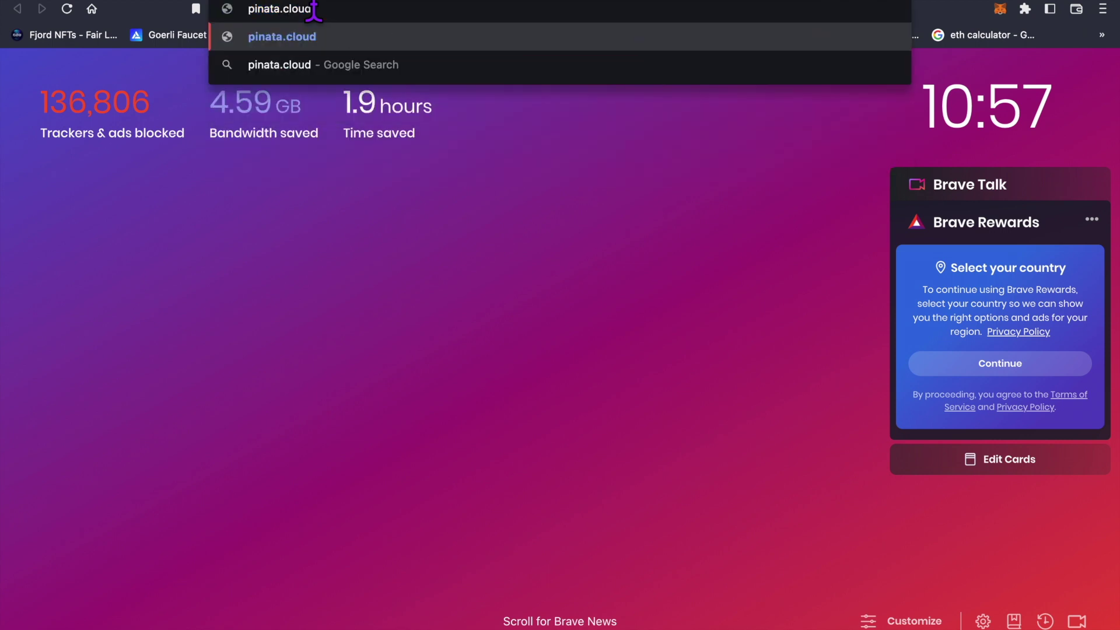
{"action": "key", "text": "Return"}
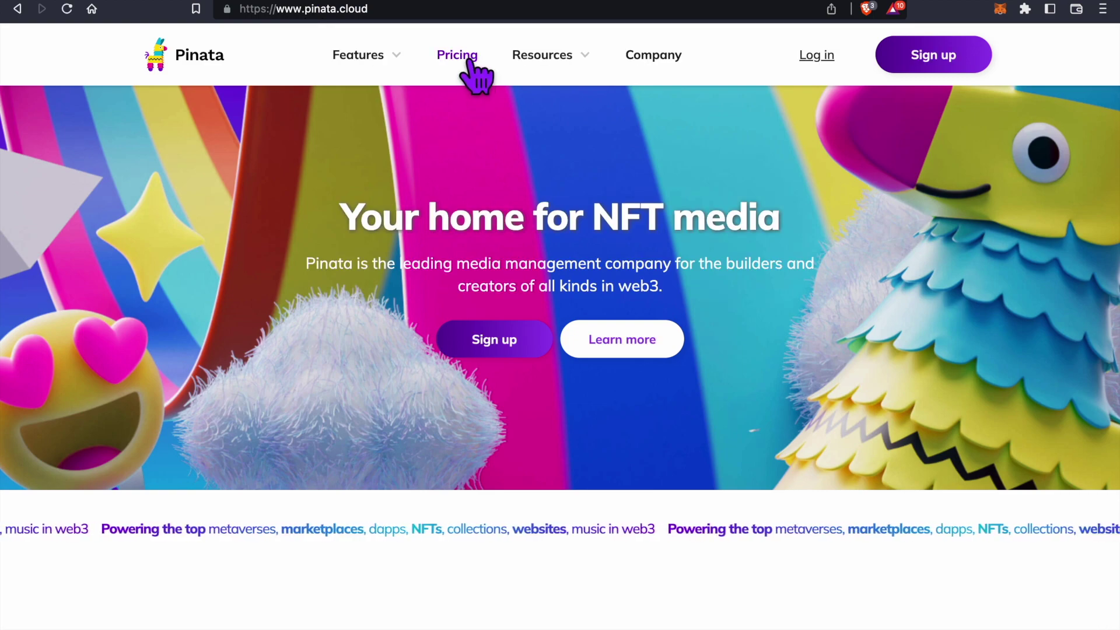
From Pinata's pricing table, choose Get started on the Free plan and log in.
{"action": "left_click", "coordinate": [468, 61]}
{"action": "scroll", "coordinate": [159, 308], "scroll_direction": "down", "scroll_amount": 1}
{"action": "scroll", "coordinate": [166, 323], "scroll_direction": "down", "scroll_amount": 10}
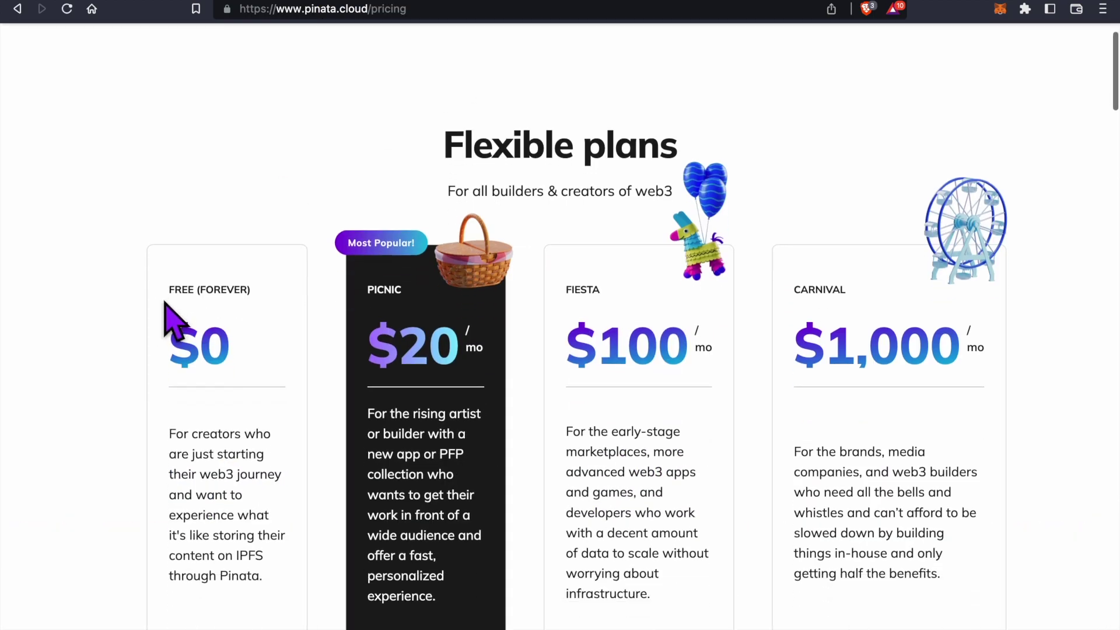
{"action": "scroll", "coordinate": [204, 278], "scroll_direction": "down", "scroll_amount": 2}
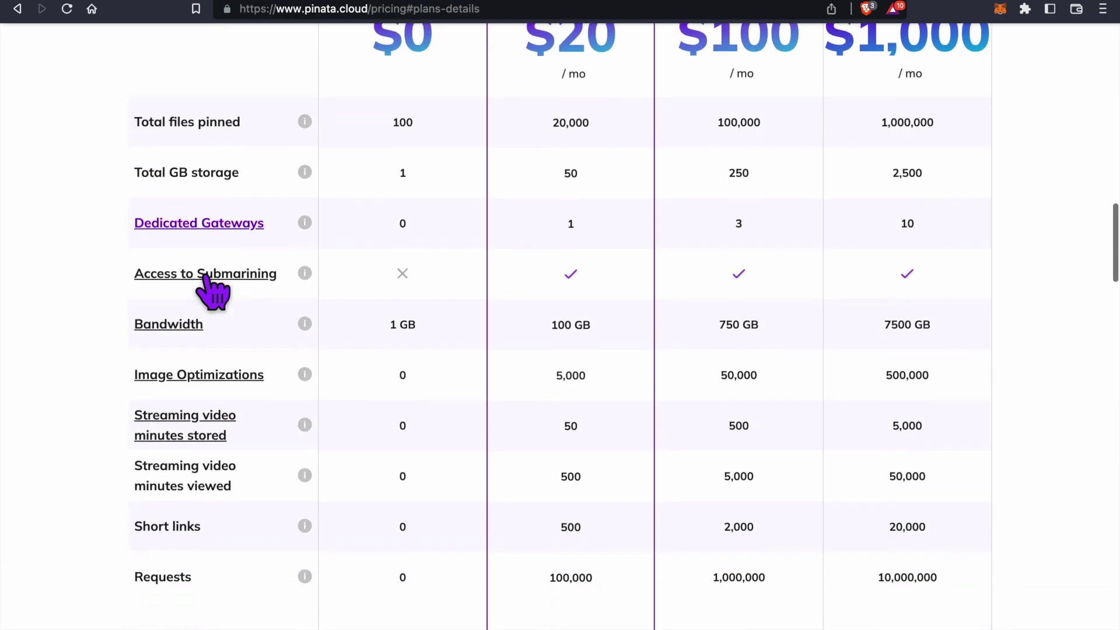
{"action": "scroll", "coordinate": [212, 289], "scroll_direction": "down", "scroll_amount": 2}
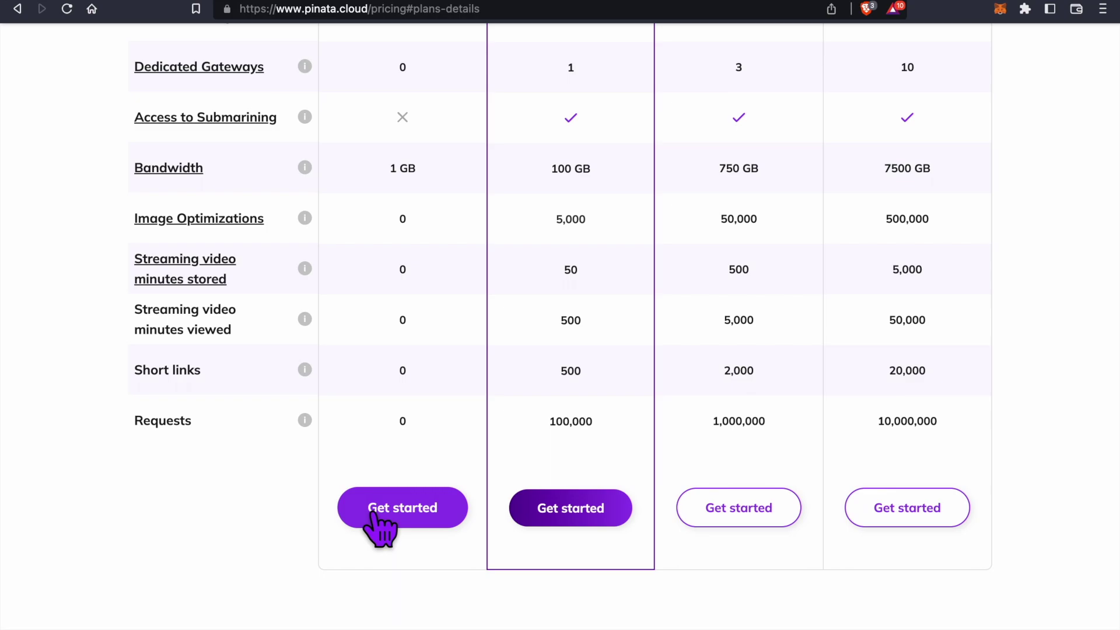
{"action": "left_click", "coordinate": [371, 513]}
{"action": "left_click", "coordinate": [382, 572]}
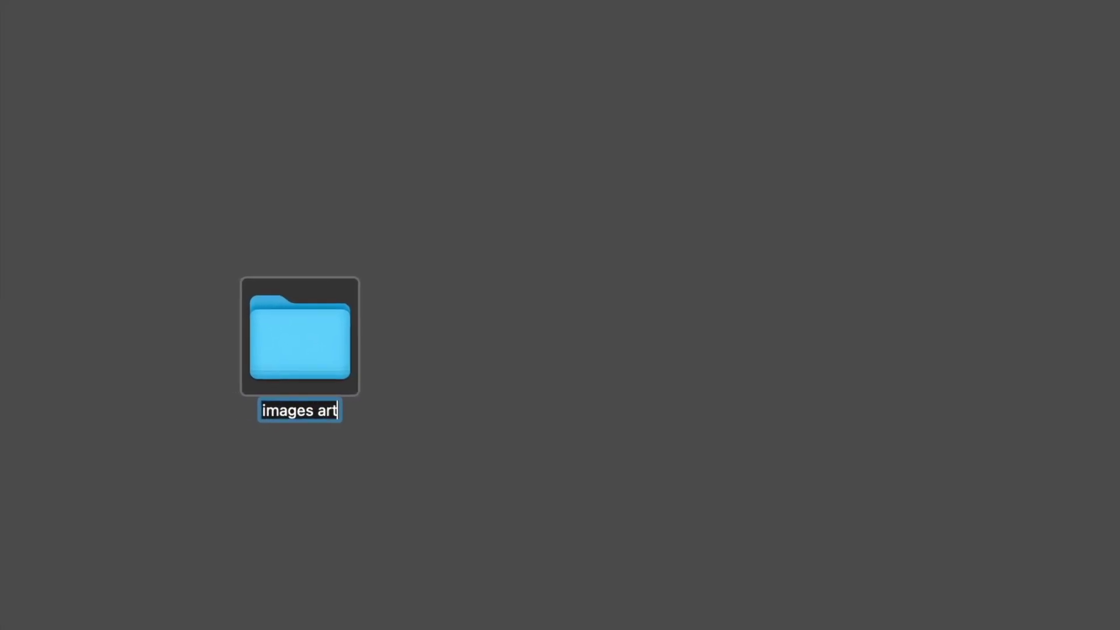
Name the new desktop folder 'images art drop' and gather the GIFs together beside it.
{"action": "type", "text": "op"}
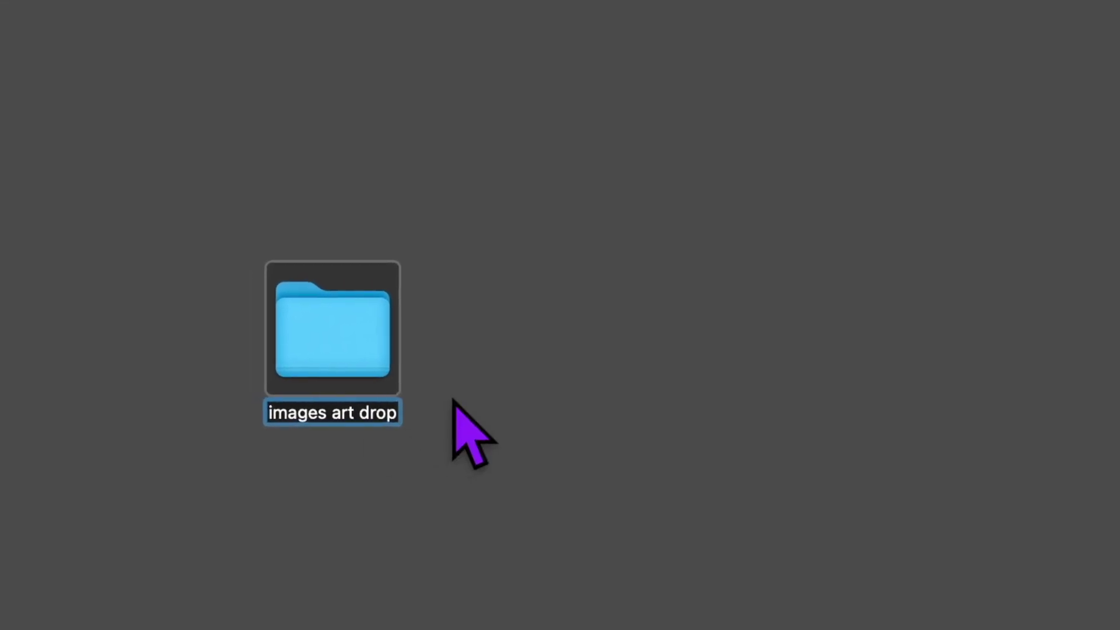
{"action": "left_click", "coordinate": [408, 397]}
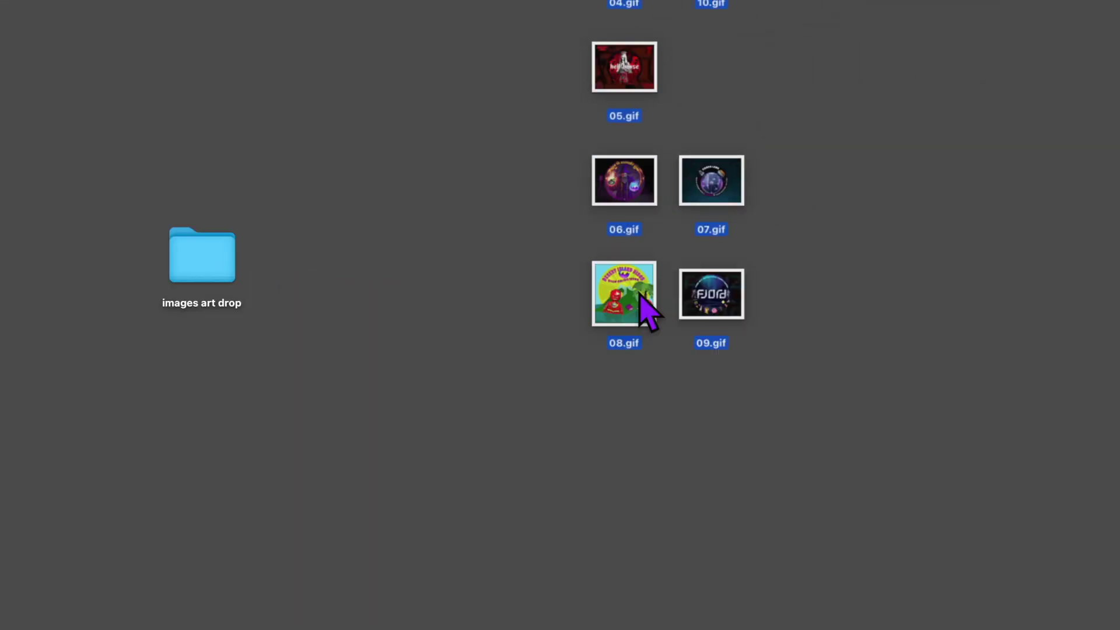
{"action": "left_click_drag", "start_coordinate": [638, 287], "coordinate": [502, 601]}
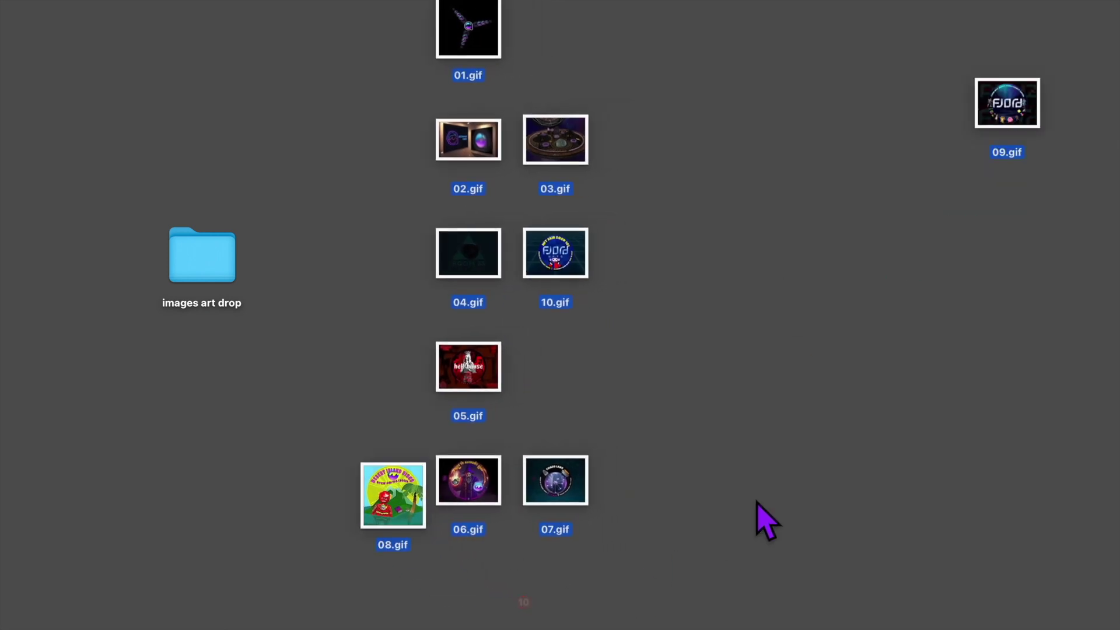
{"action": "left_click", "coordinate": [732, 463]}
{"action": "left_click_drag", "start_coordinate": [1073, 29], "coordinate": [577, 373]}
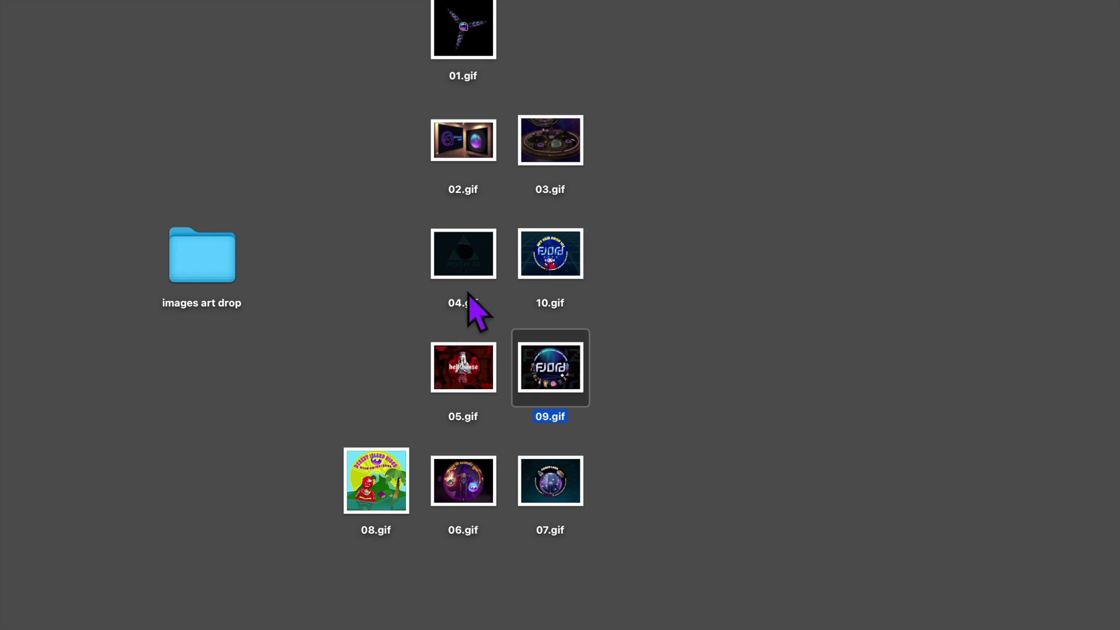
Move all ten GIFs into images art drop, open it, and narrow the window to a name list.
{"action": "left_click_drag", "start_coordinate": [392, 50], "coordinate": [593, 581]}
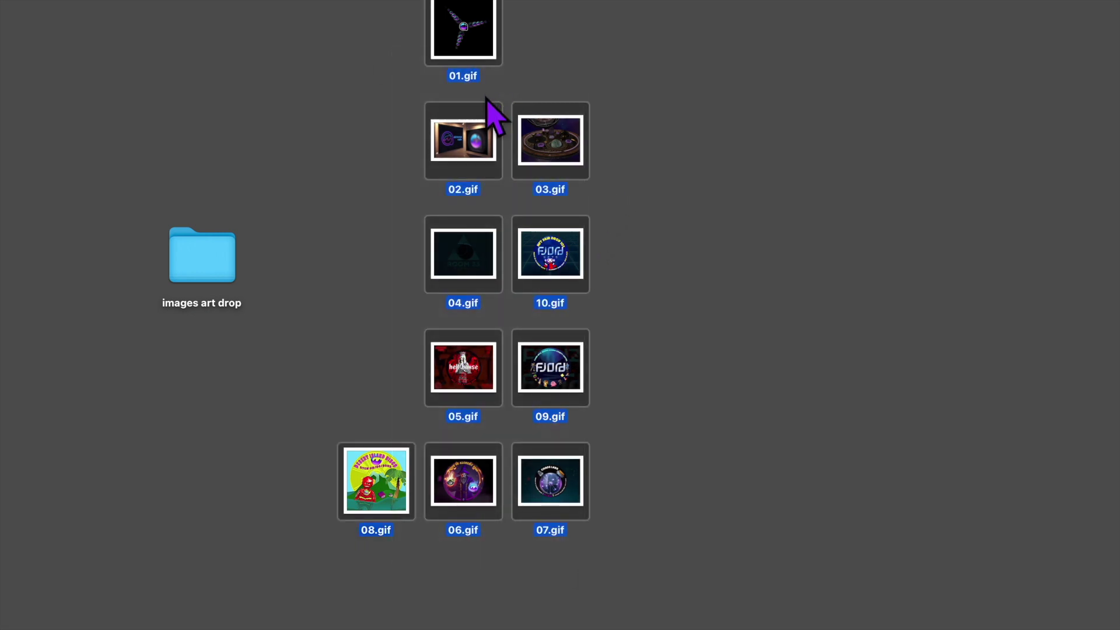
{"action": "left_click_drag", "start_coordinate": [475, 56], "coordinate": [213, 288]}
{"action": "double_click", "coordinate": [213, 288]}
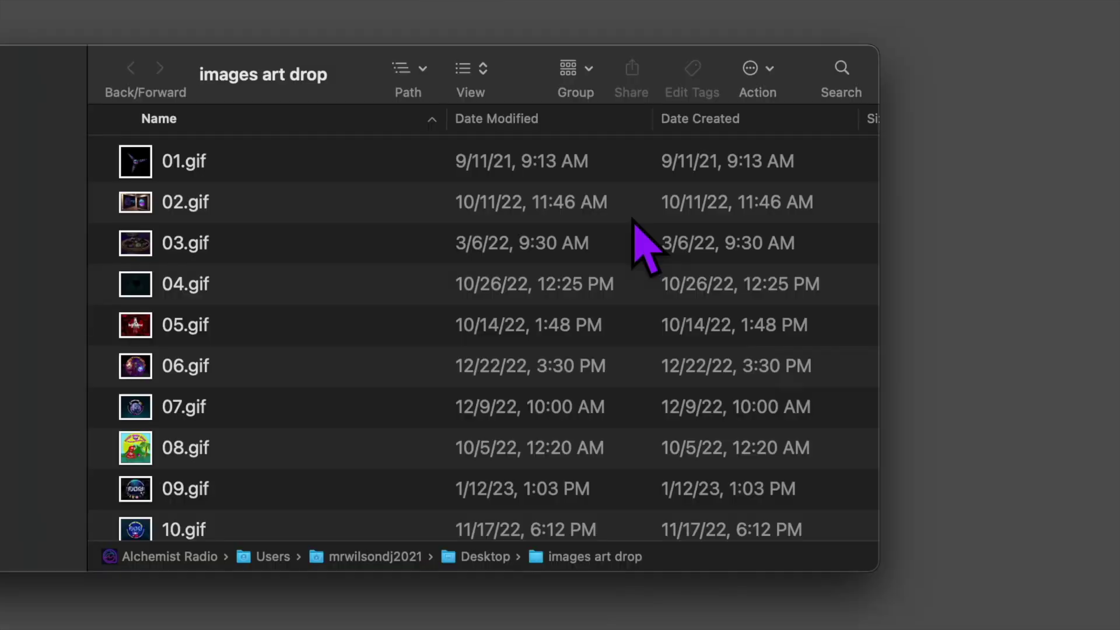
{"action": "left_click_drag", "start_coordinate": [868, 561], "coordinate": [445, 627]}
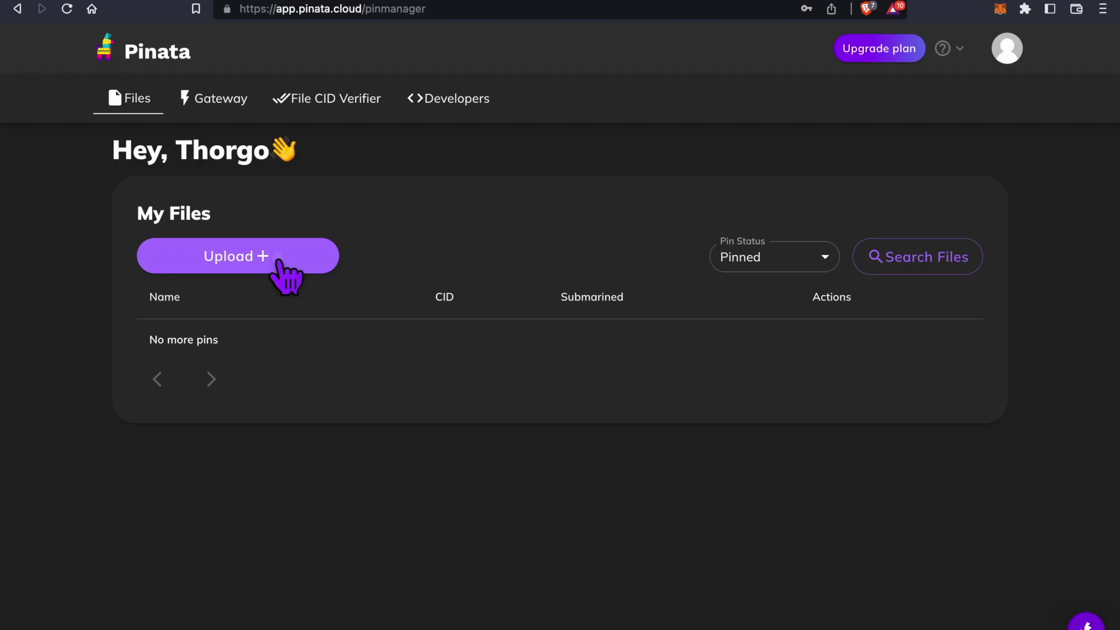
Upload the images art drop folder to Pinata under the name 'images art drop'.
{"action": "left_click", "coordinate": [283, 269]}
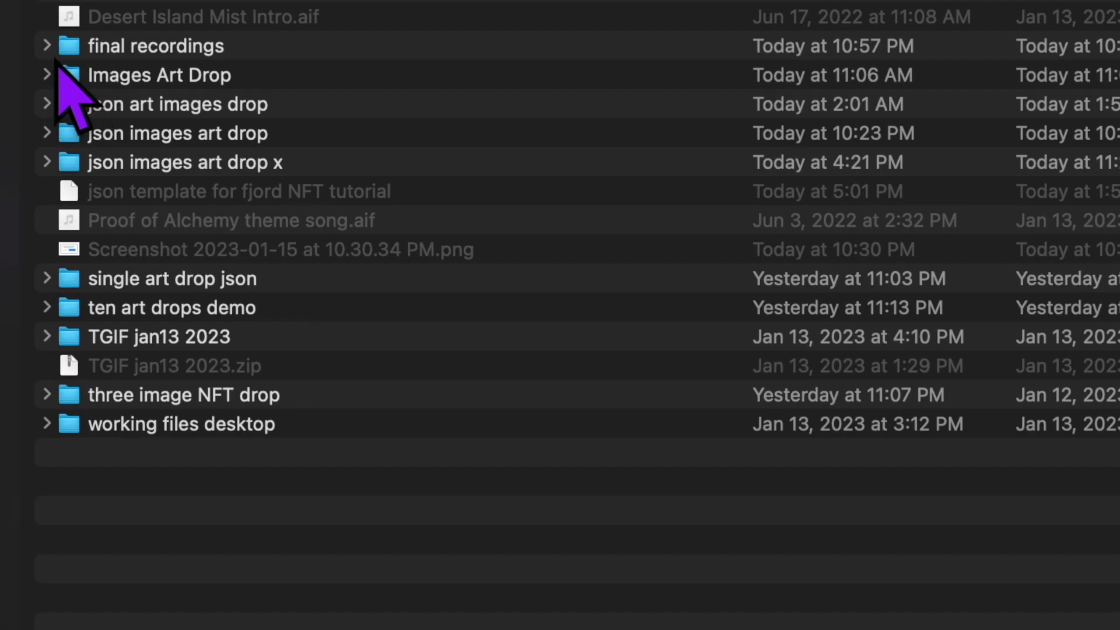
{"action": "left_click", "coordinate": [47, 75]}
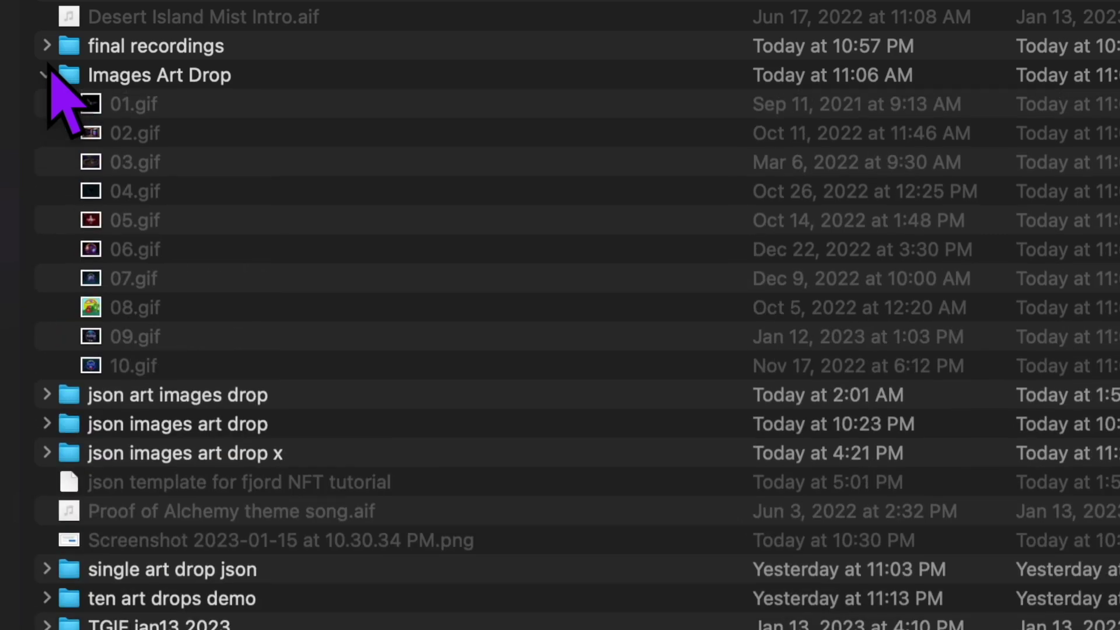
{"action": "left_click", "coordinate": [272, 73]}
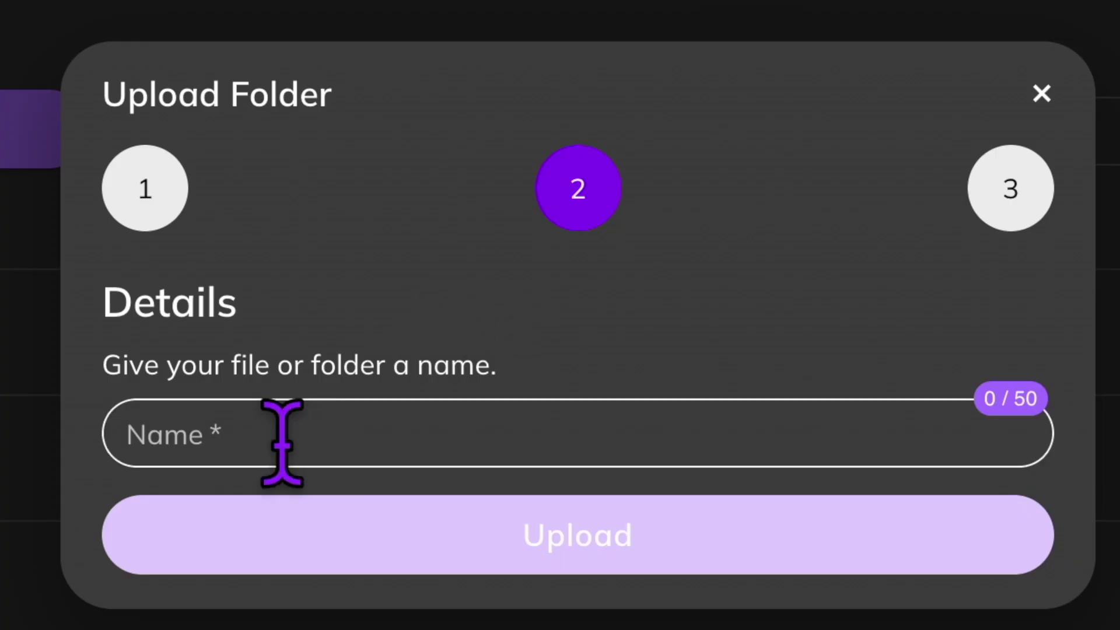
{"action": "left_click", "coordinate": [282, 438]}
{"action": "type", "text": "im"}
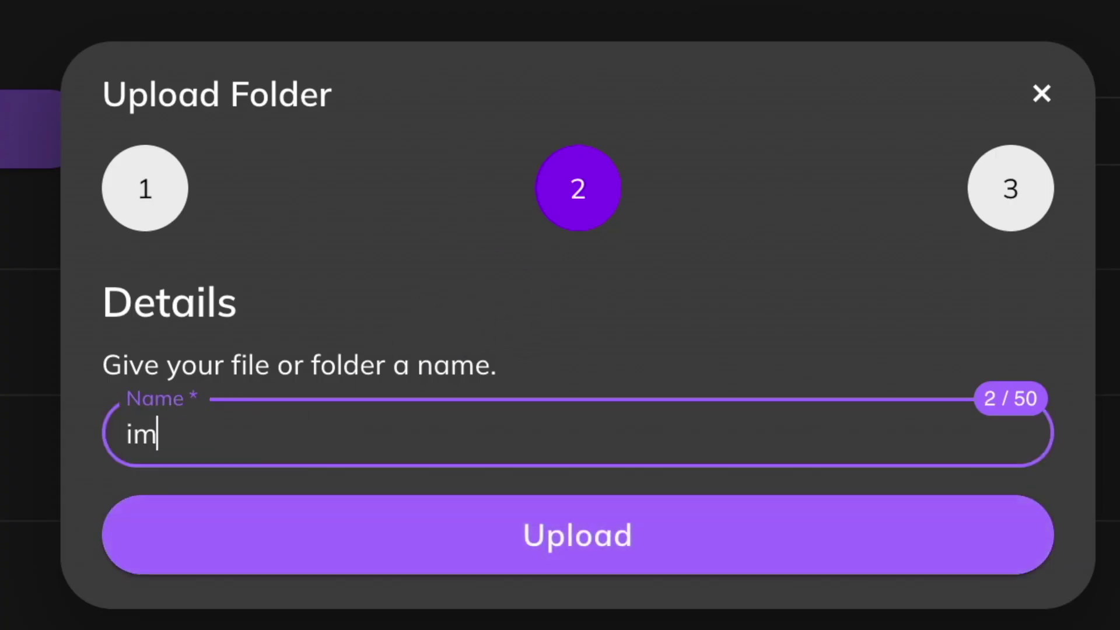
{"action": "type", "text": "ages art drop"}
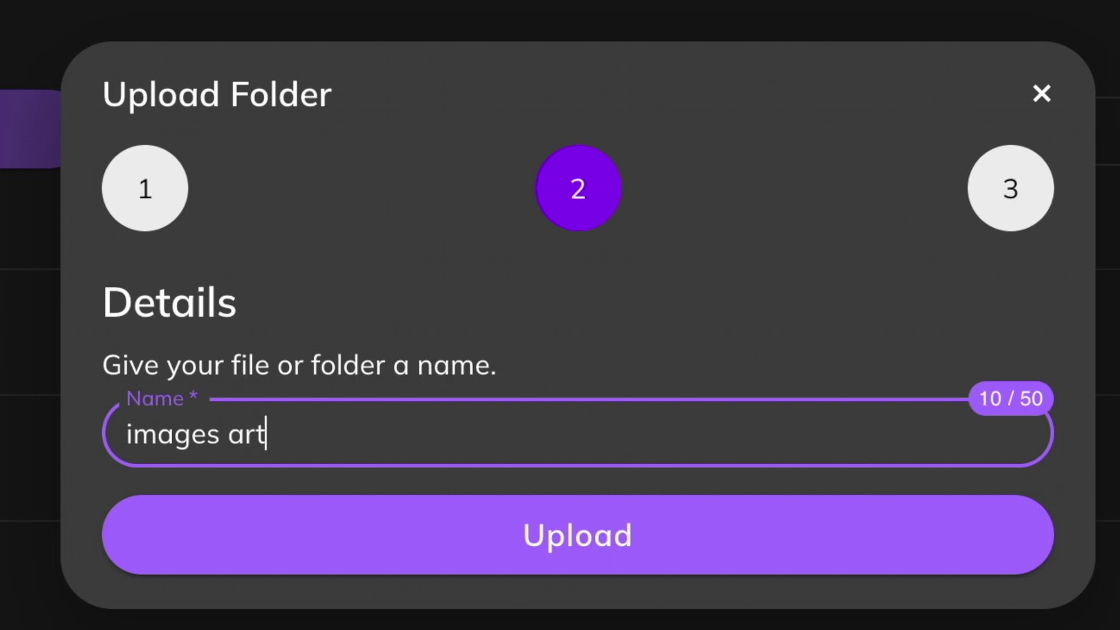
{"action": "left_click", "coordinate": [574, 535]}
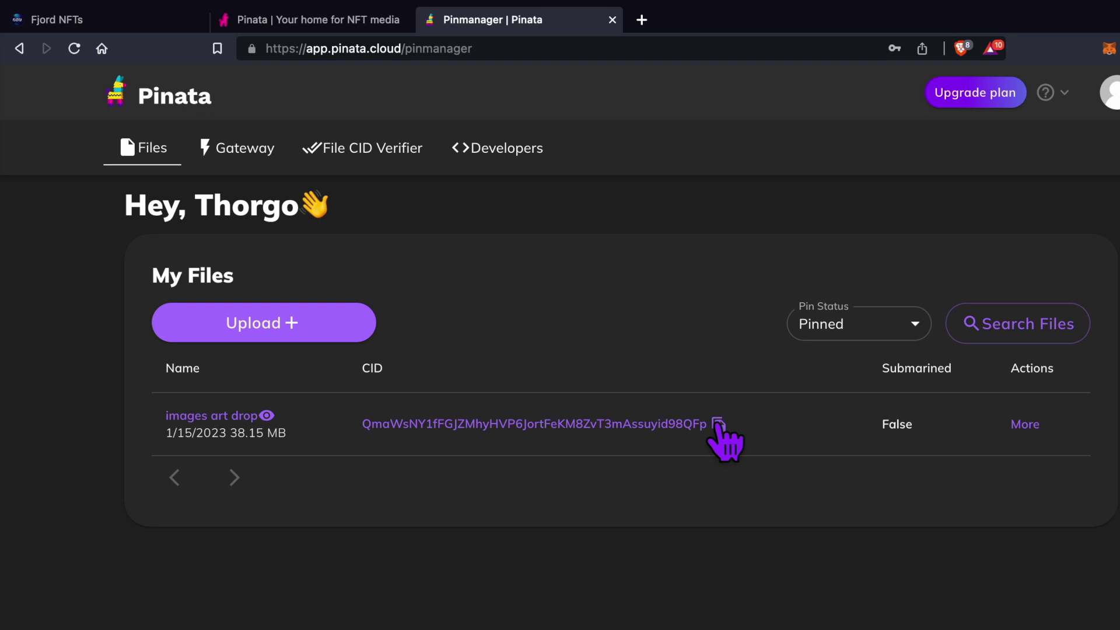
Copy the pinned folder's CID and view 01.gif through the IPFS gateway.
{"action": "left_click", "coordinate": [717, 424]}
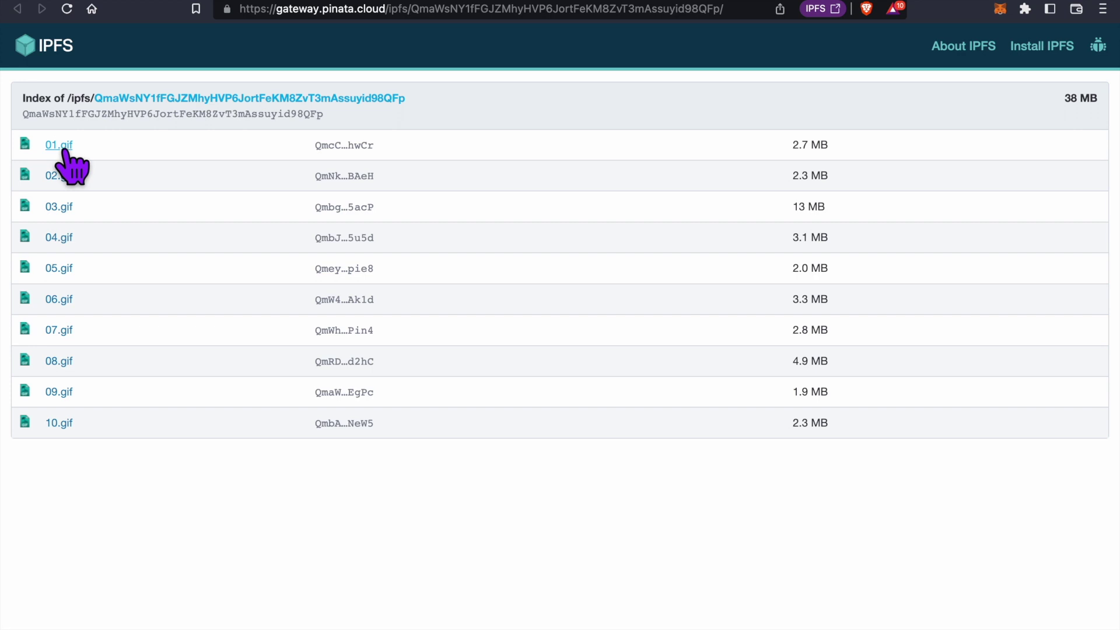
{"action": "left_click", "coordinate": [62, 146]}
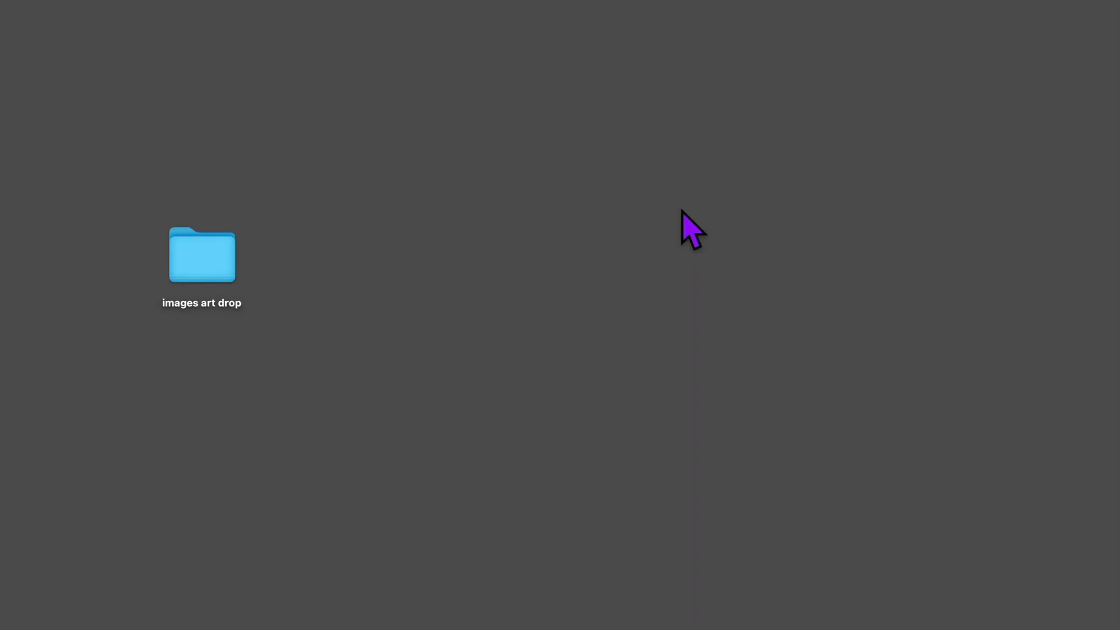
Create a desktop folder named 'json images art drop' and place the JSON template file nearby.
{"action": "key", "text": "shift+super+n"}
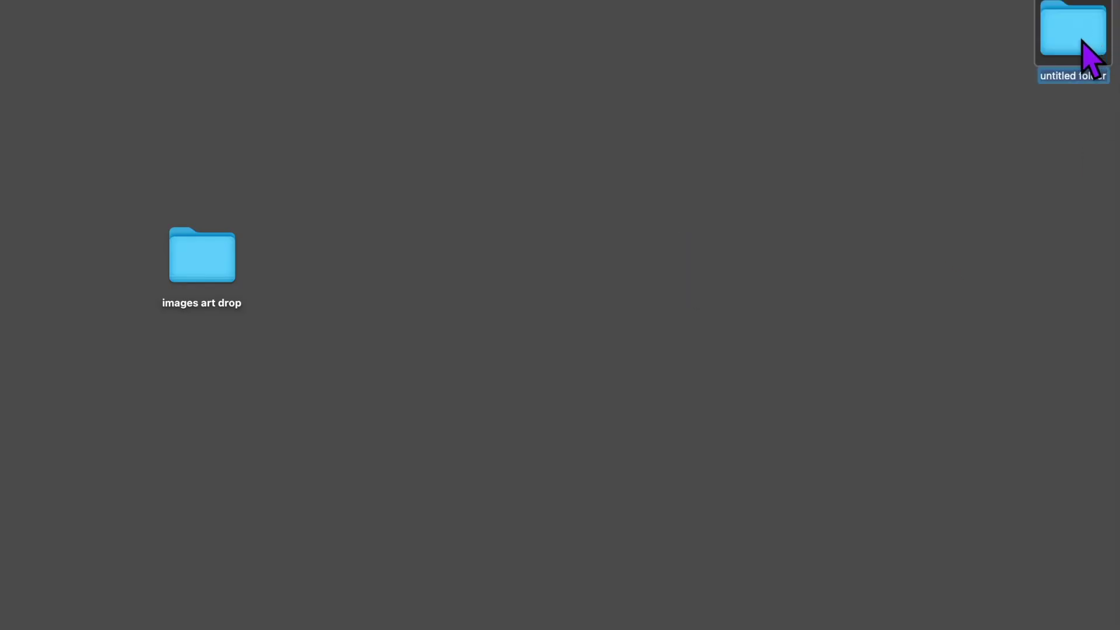
{"action": "left_click_drag", "start_coordinate": [1083, 40], "coordinate": [566, 250]}
{"action": "key", "text": "Return"}
{"action": "type", "text": "json"}
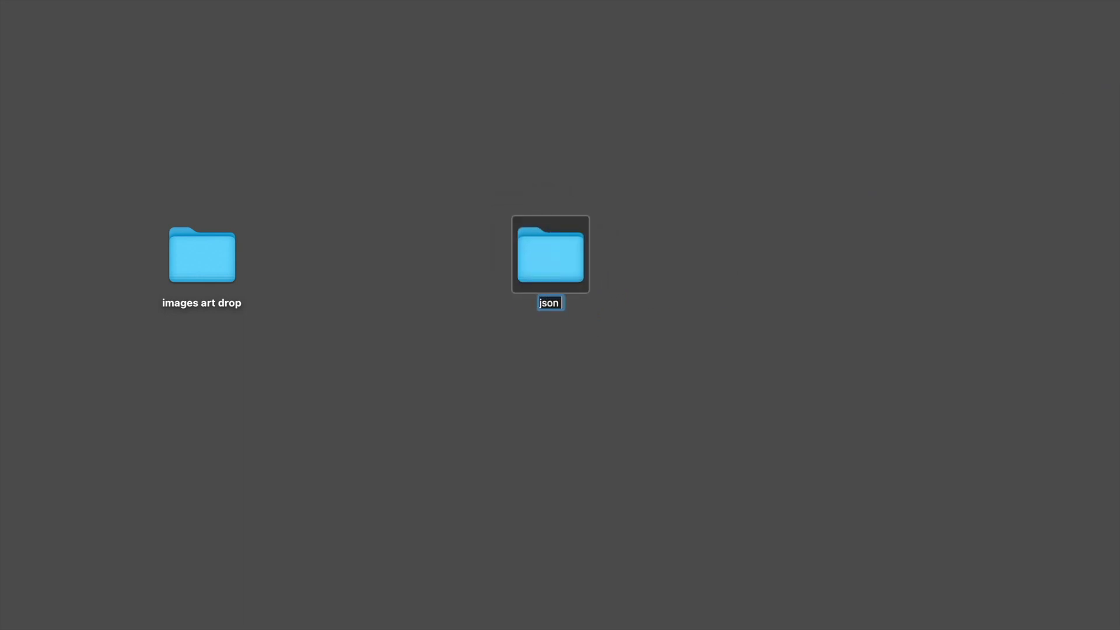
{"action": "type", "text": " images a"}
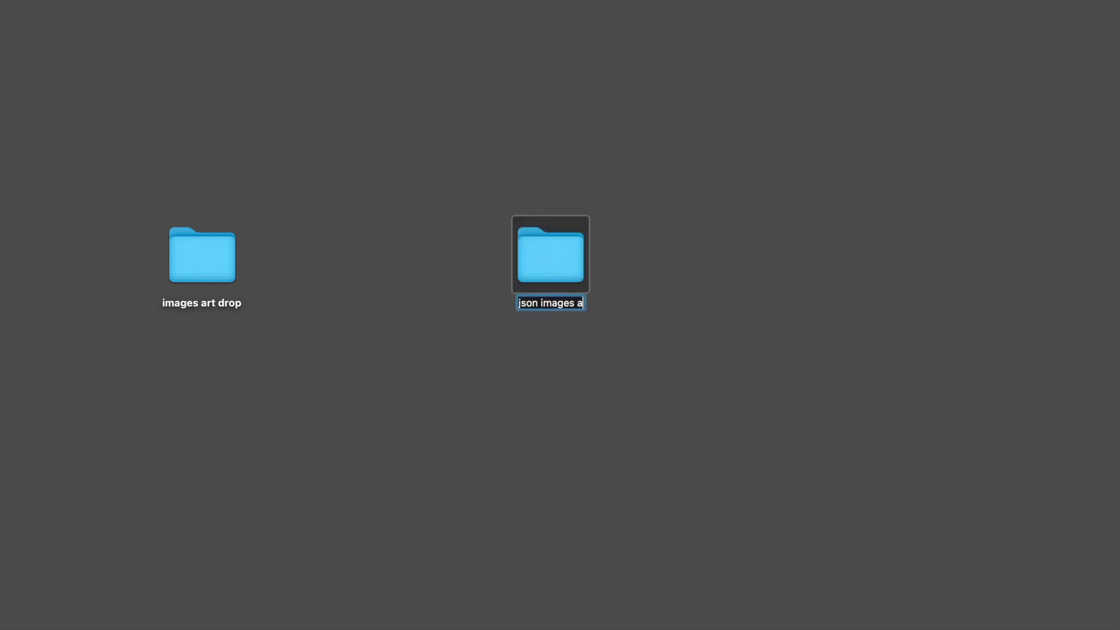
{"action": "type", "text": "rt drop"}
{"action": "key", "text": "Return"}
{"action": "left_click_drag", "start_coordinate": [1049, 169], "coordinate": [979, 153]}
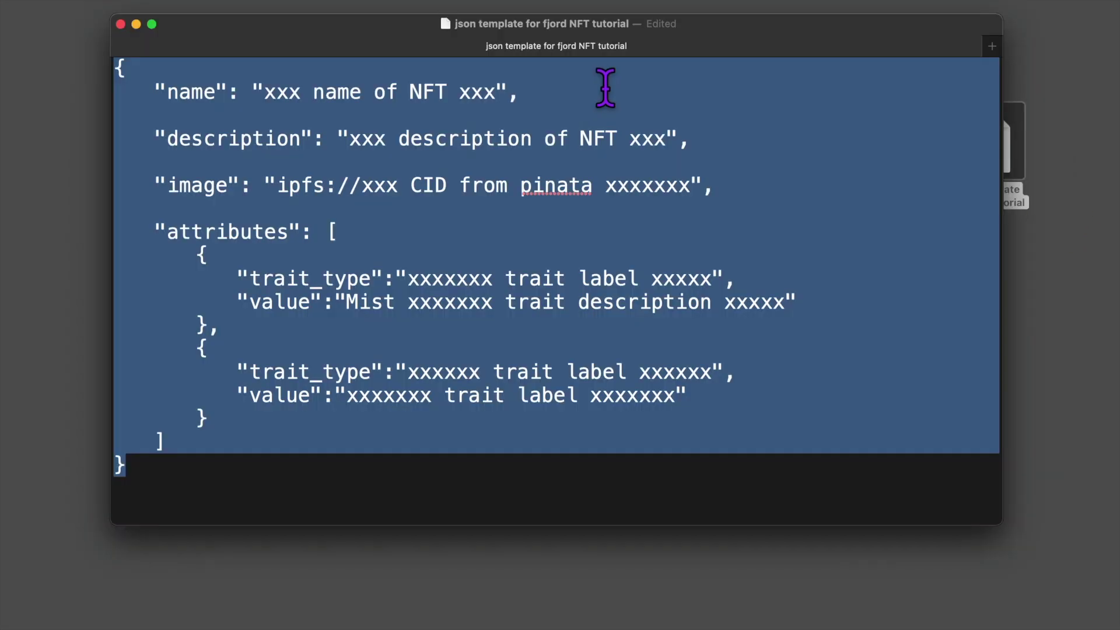
Review the JSON template text in TextEdit, then close its window.
{"action": "left_click", "coordinate": [605, 87]}
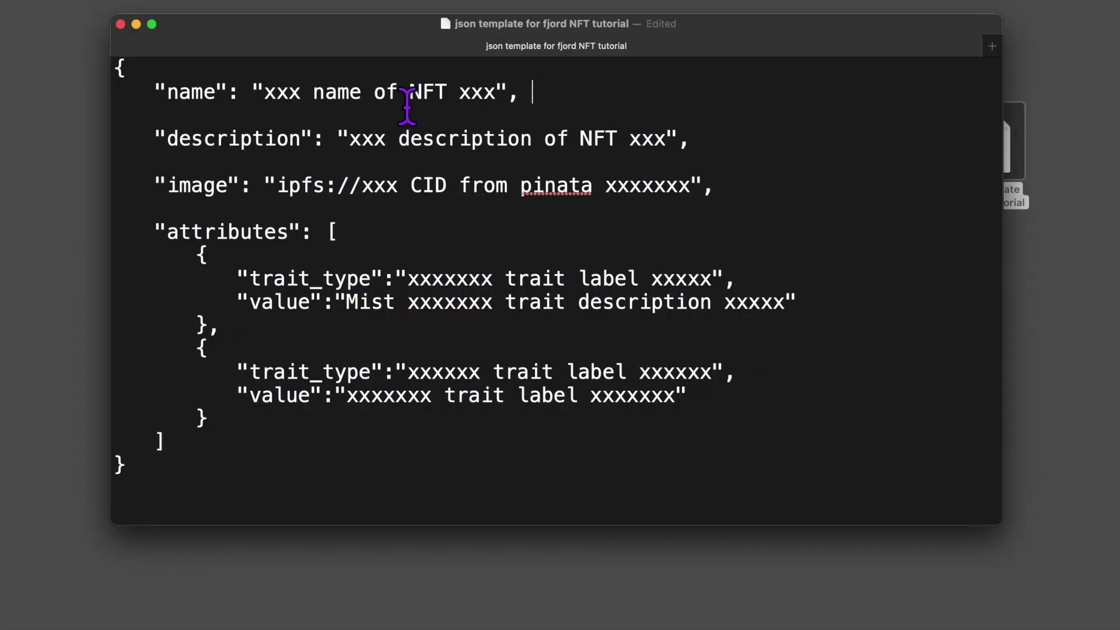
{"action": "left_click", "coordinate": [120, 24]}
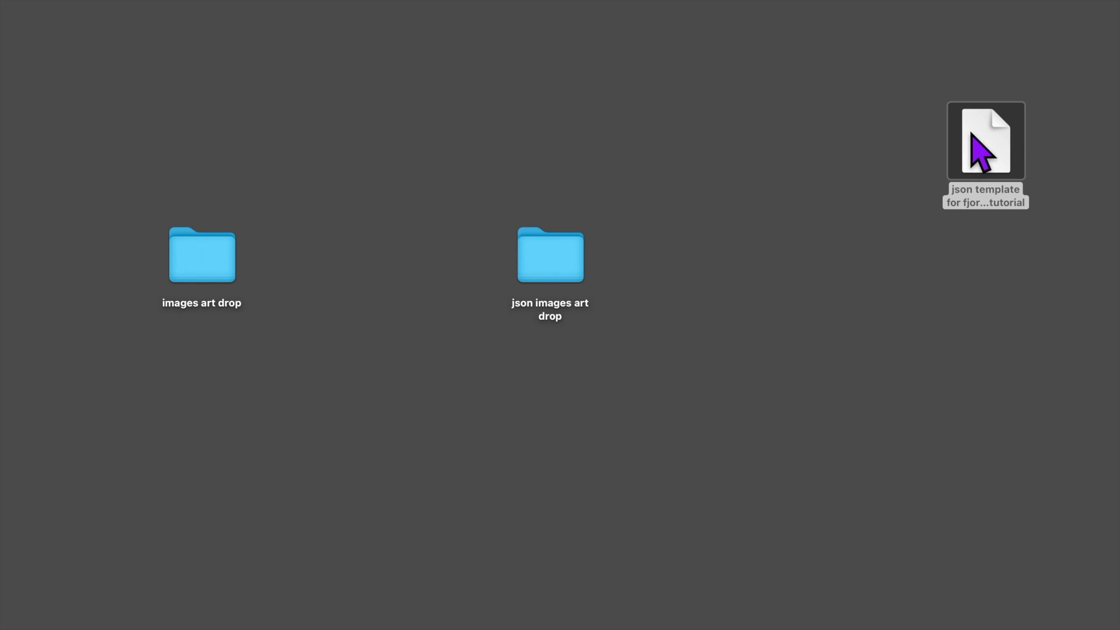
Open the JSON template in a new Sublime Text tab and open images art drop in Finder.
{"action": "left_click_drag", "start_coordinate": [983, 153], "coordinate": [755, 7]}
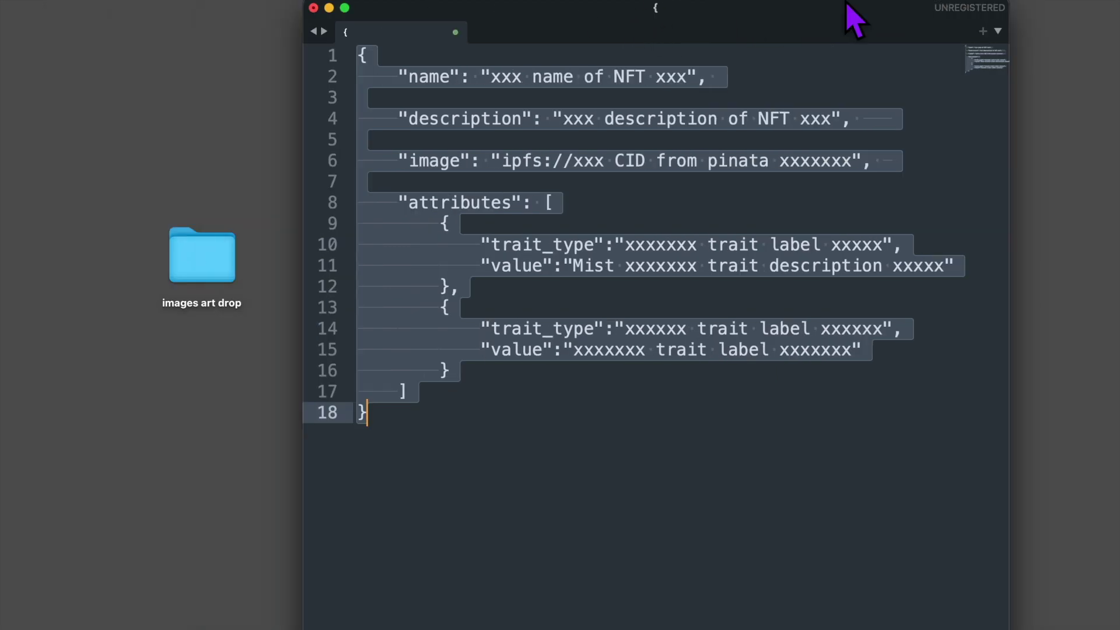
{"action": "left_click", "coordinate": [222, 259]}
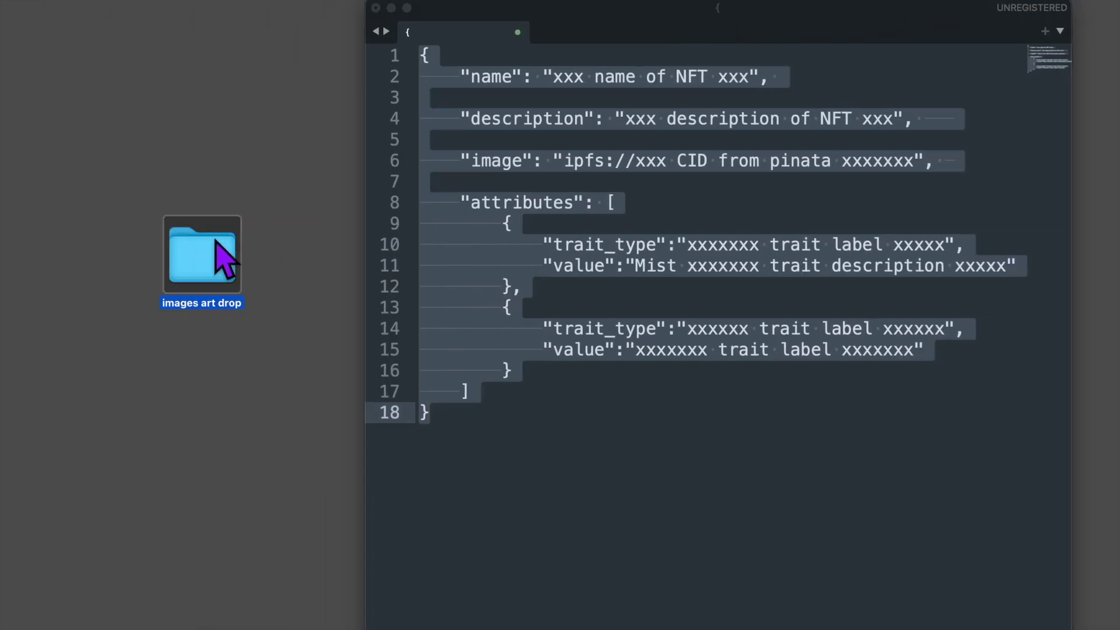
{"action": "double_click", "coordinate": [222, 259]}
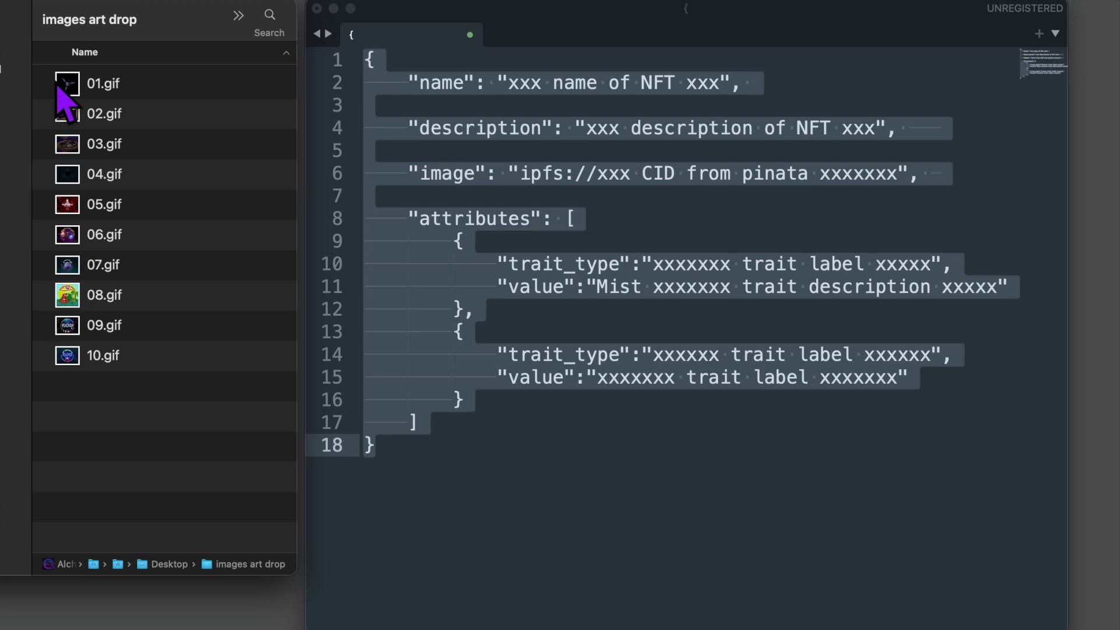
Quick Look 01.gif and move its preview off the Sublime Text template.
{"action": "left_click", "coordinate": [125, 84]}
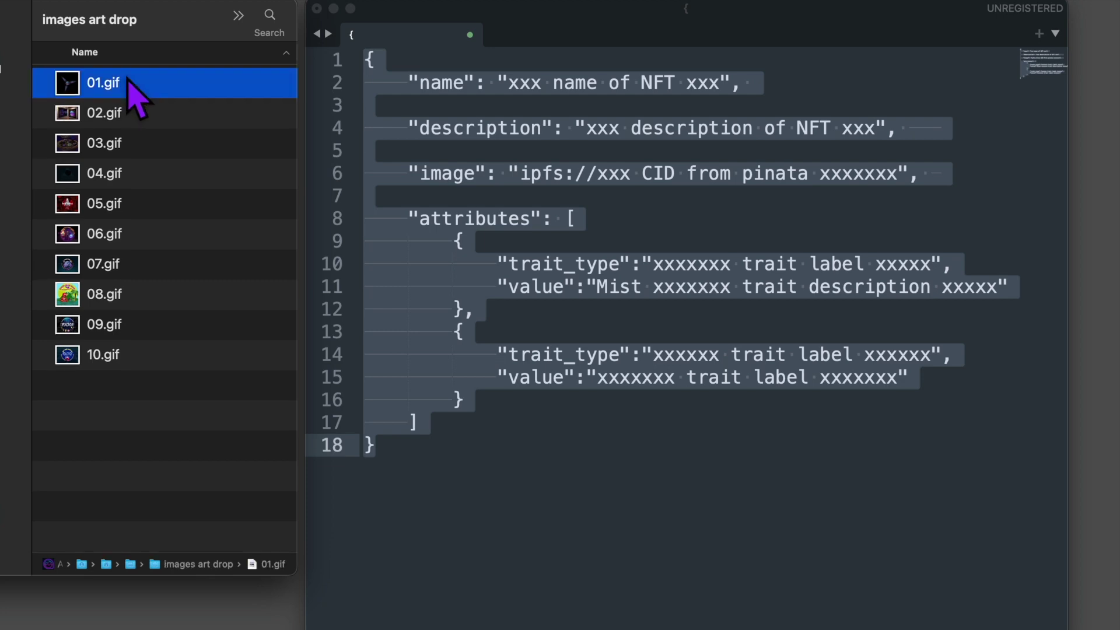
{"action": "key", "text": "space"}
{"action": "left_click_drag", "start_coordinate": [600, 25], "coordinate": [0, 252]}
{"action": "left_click", "coordinate": [631, 82]}
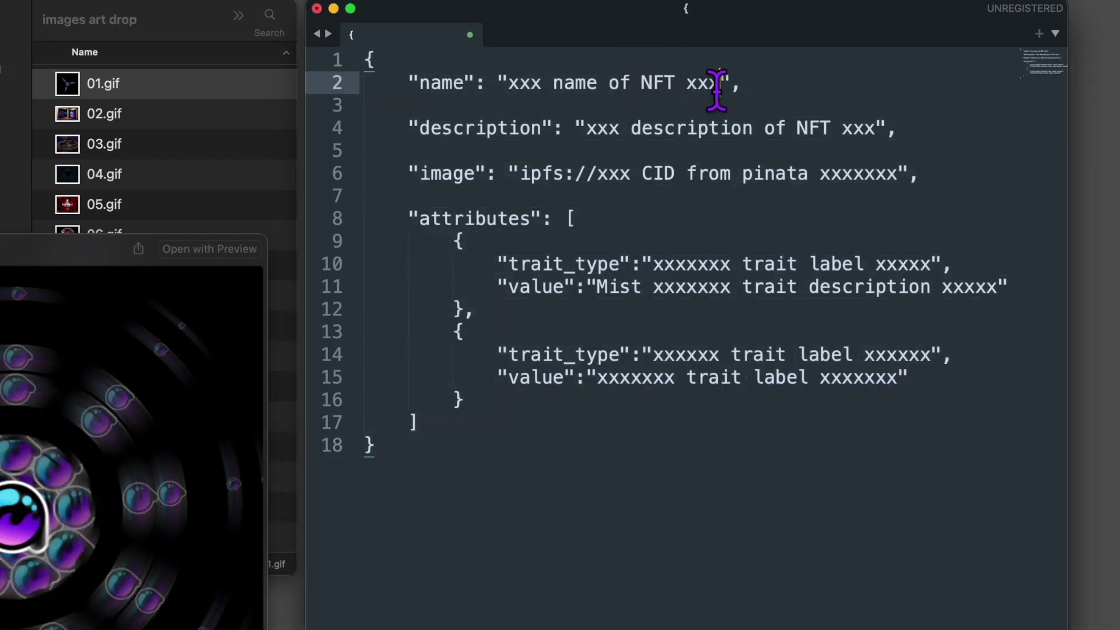
Set the name to 'Mist Windmill' and the description to the spinning Alchemist coin logo sentence.
{"action": "left_click_drag", "start_coordinate": [718, 84], "coordinate": [510, 87]}
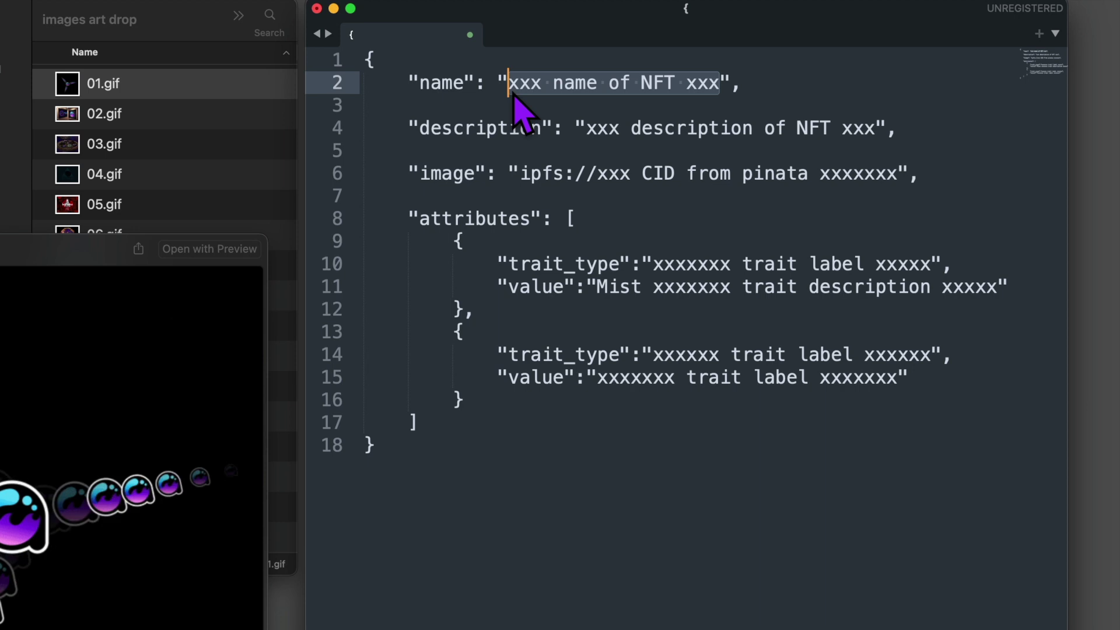
{"action": "type", "text": "Mist Wind"}
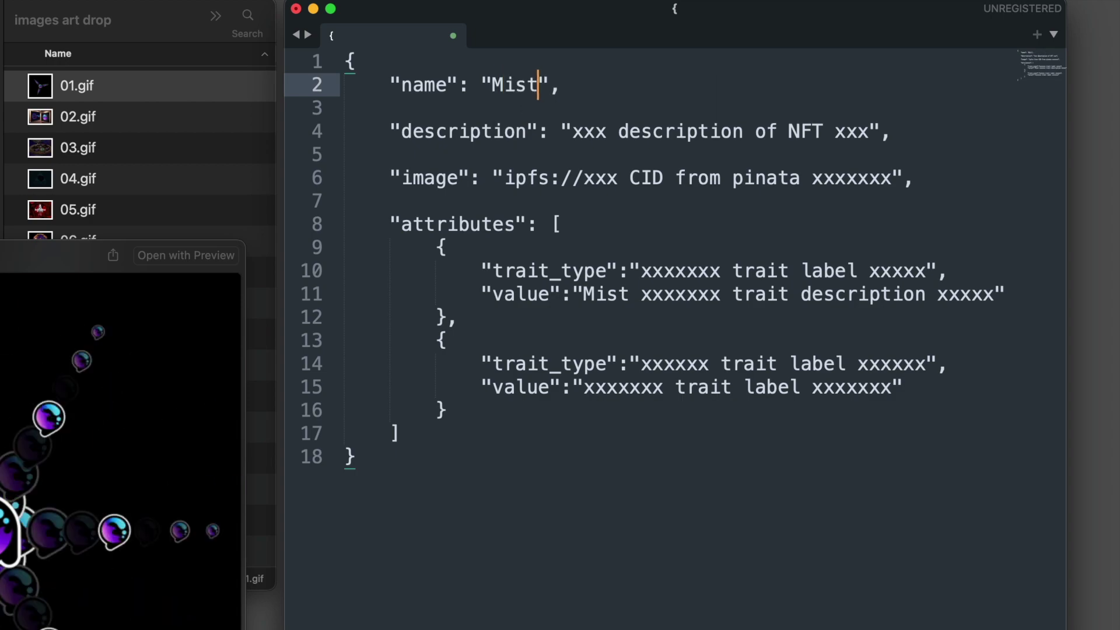
{"action": "type", "text": "mill"}
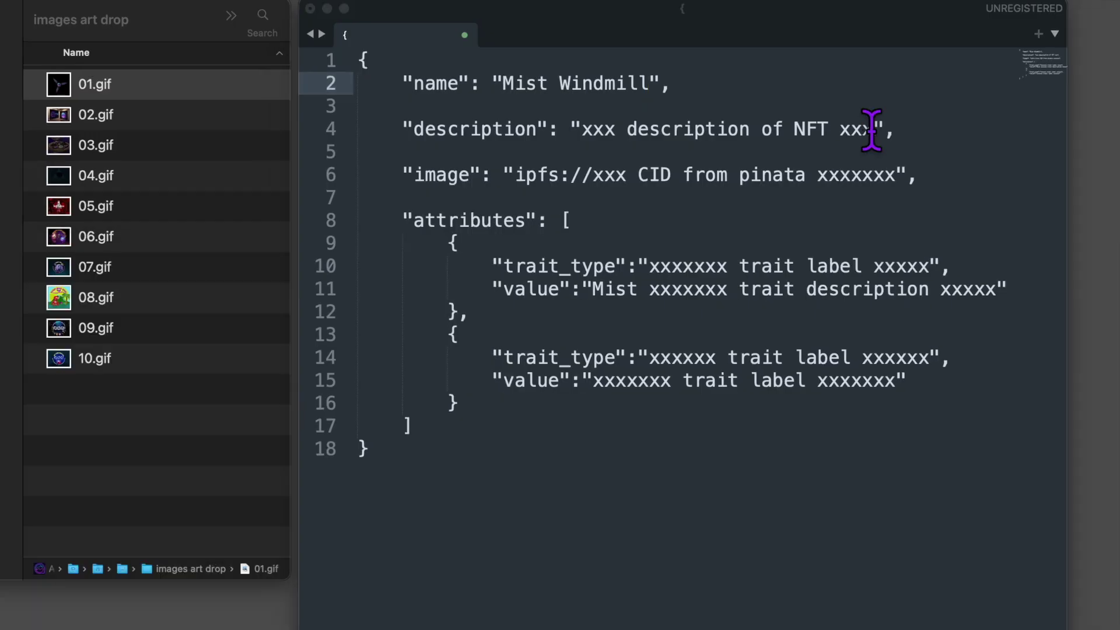
{"action": "left_click_drag", "start_coordinate": [871, 129], "coordinate": [585, 137]}
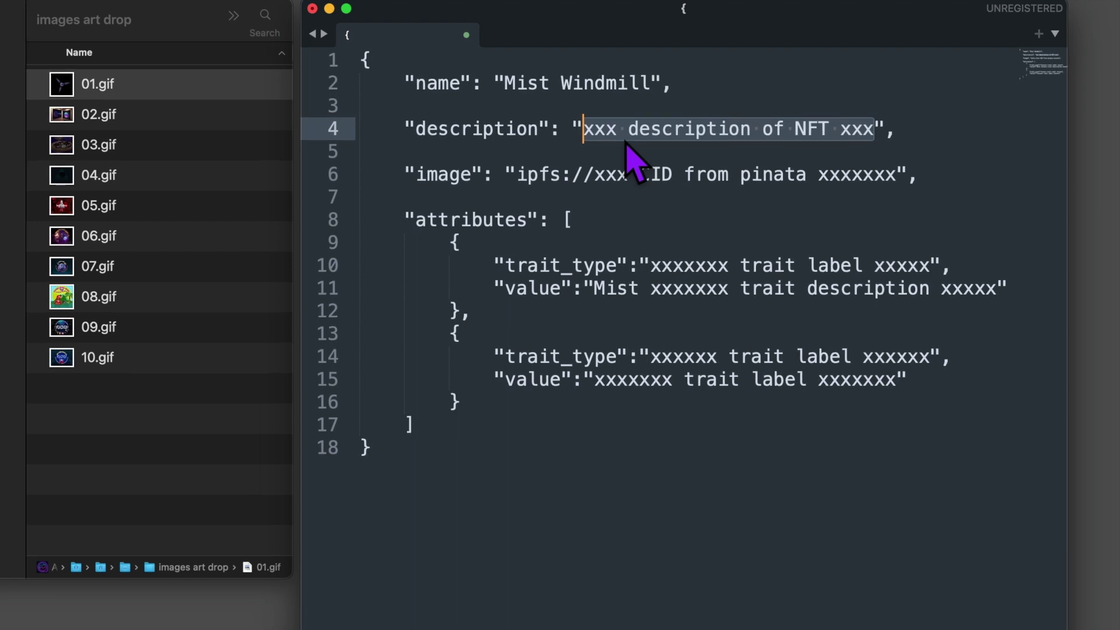
{"action": "type", "text": "Alchemist coin lgo"}
{"action": "key", "text": "BackSpace"}
{"action": "key", "text": "BackSpace"}
{"action": "type", "text": "ogo continously"}
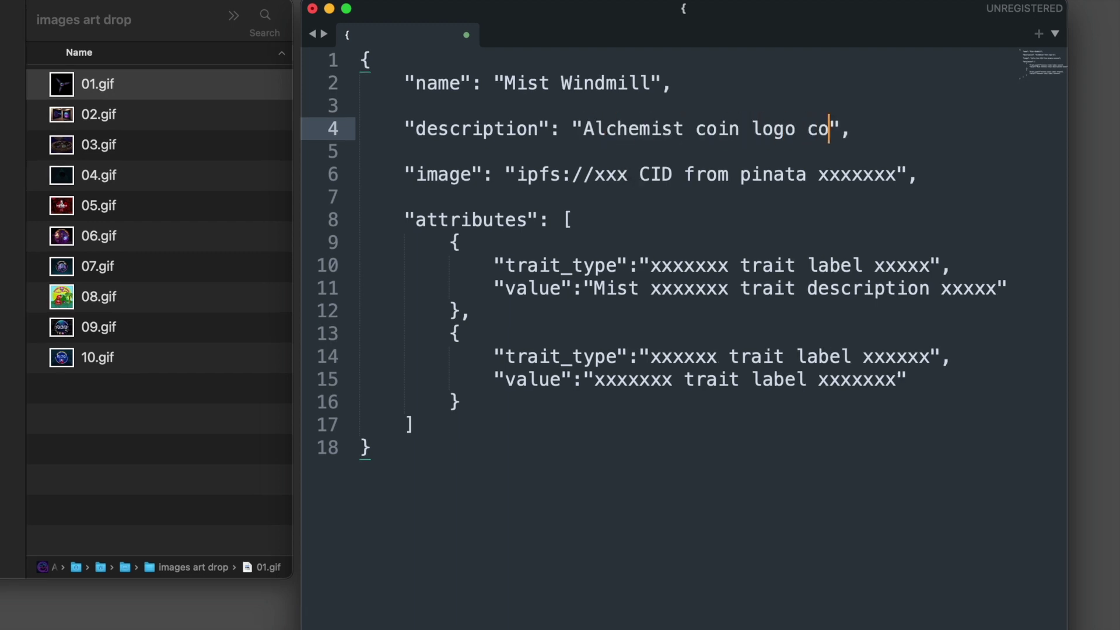
{"action": "type", "text": " spinning in search "}
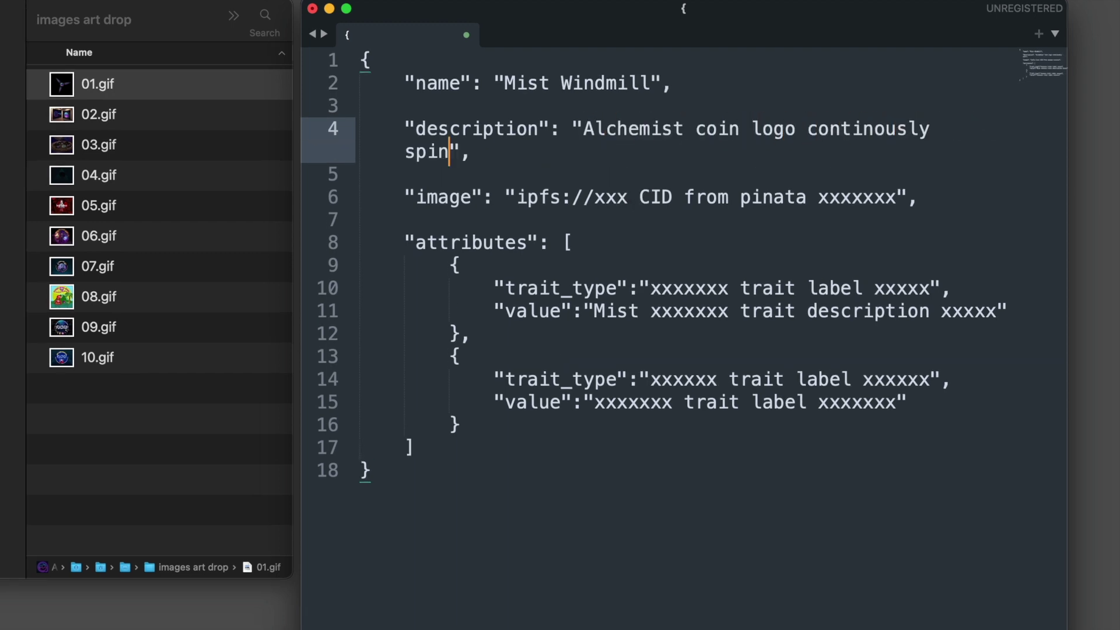
{"action": "type", "text": "of the philopsopher's stone"}
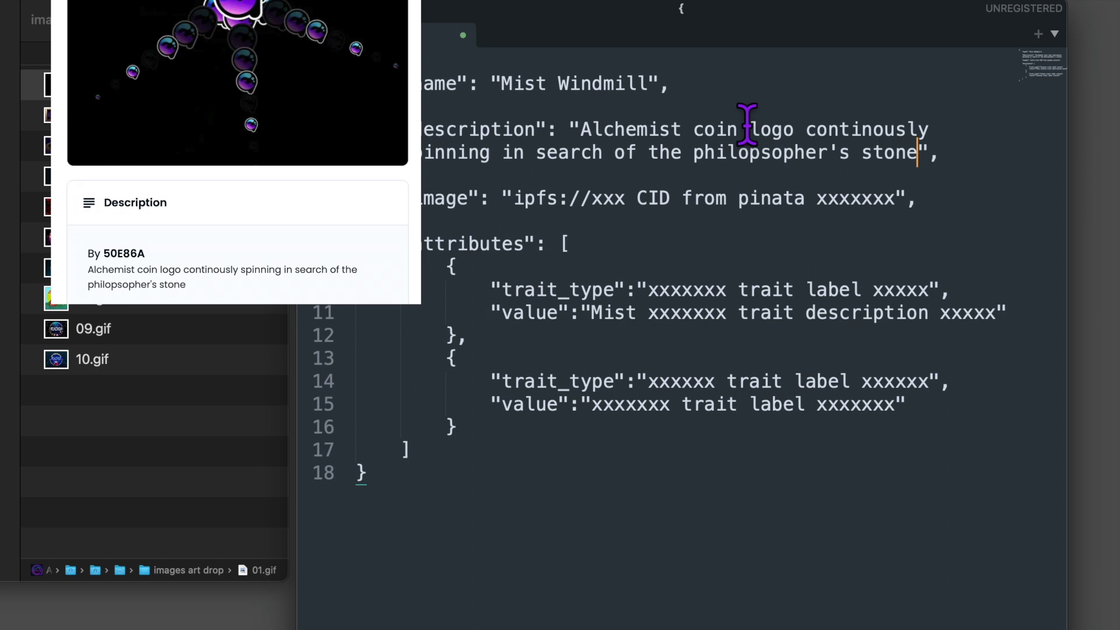
{"action": "left_click_drag", "start_coordinate": [896, 199], "coordinate": [593, 199]}
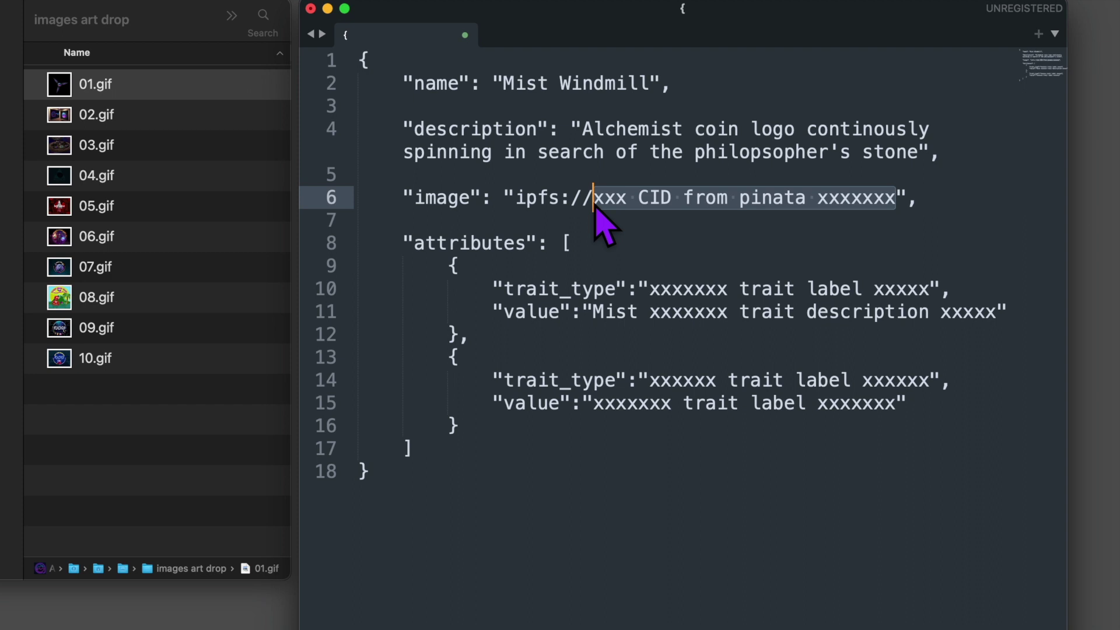
Paste the Pinata folder CID after ipfs:// in the image link and append /01.gif.
{"action": "type", "text": "QmaWsNY1fFGJZMhyHVP6JortFeKM8ZvT3mAssuyid98QFp"}
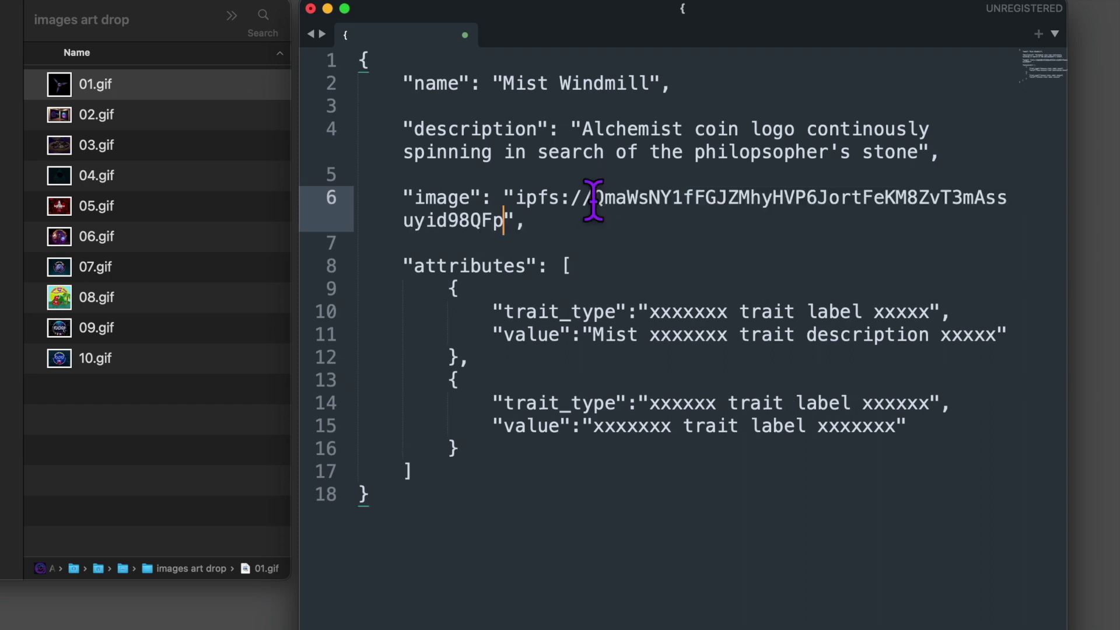
{"action": "type", "text": "/"}
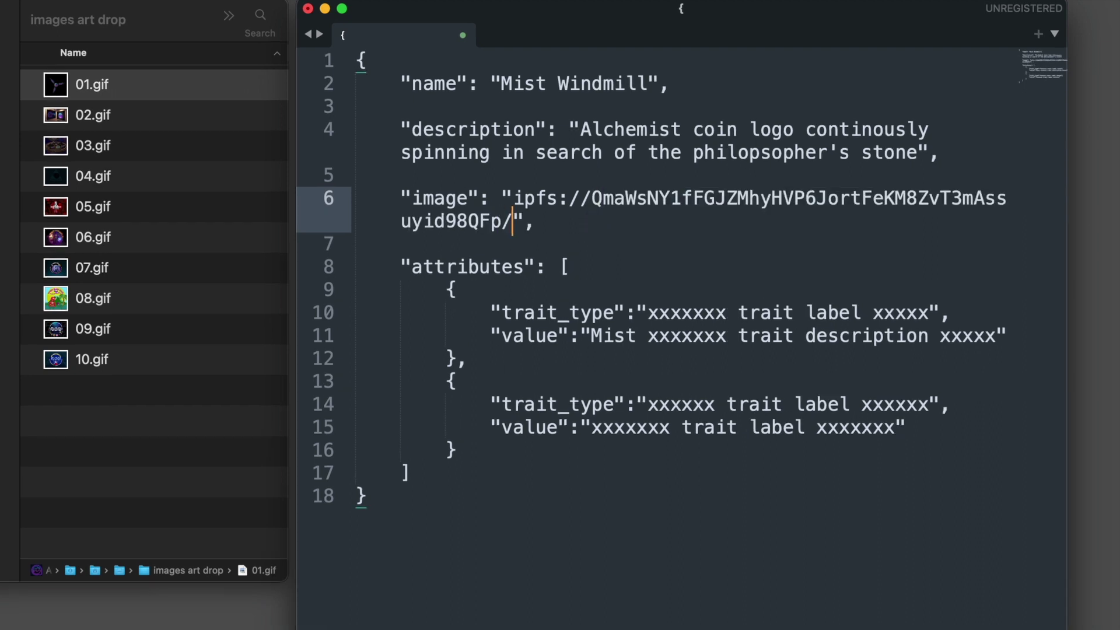
{"action": "type", "text": "01.gi"}
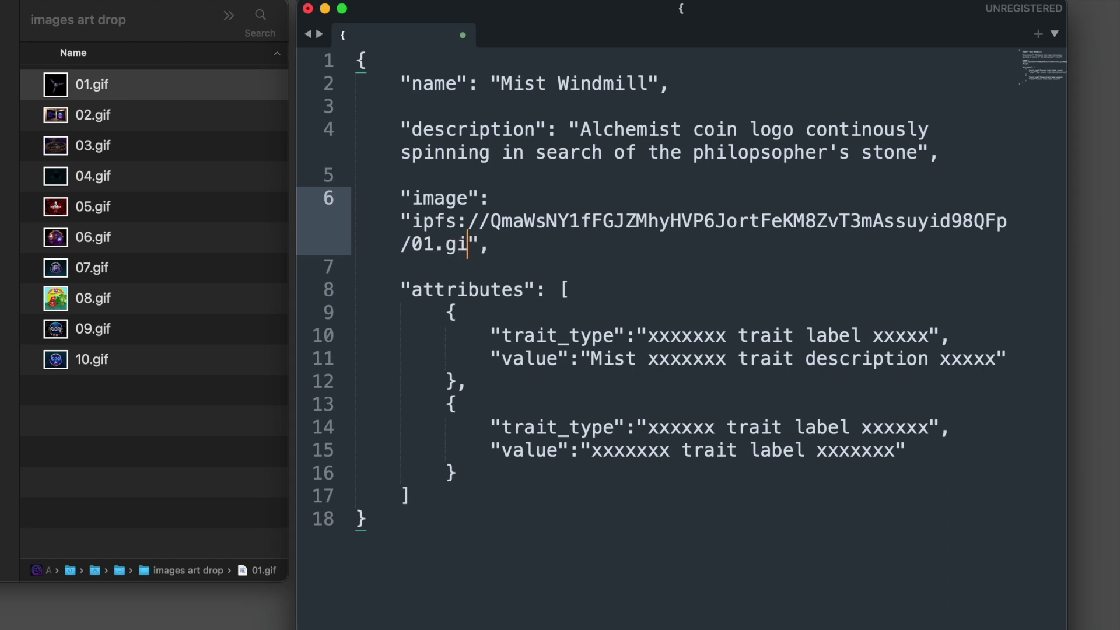
{"action": "type", "text": "f"}
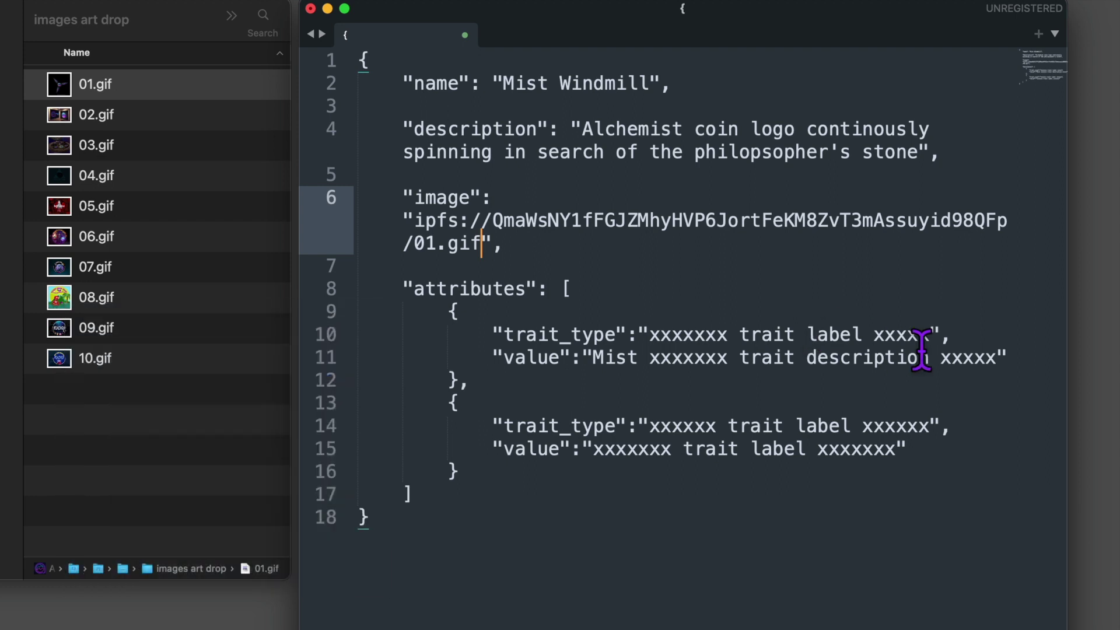
{"action": "left_click_drag", "start_coordinate": [930, 337], "coordinate": [657, 334]}
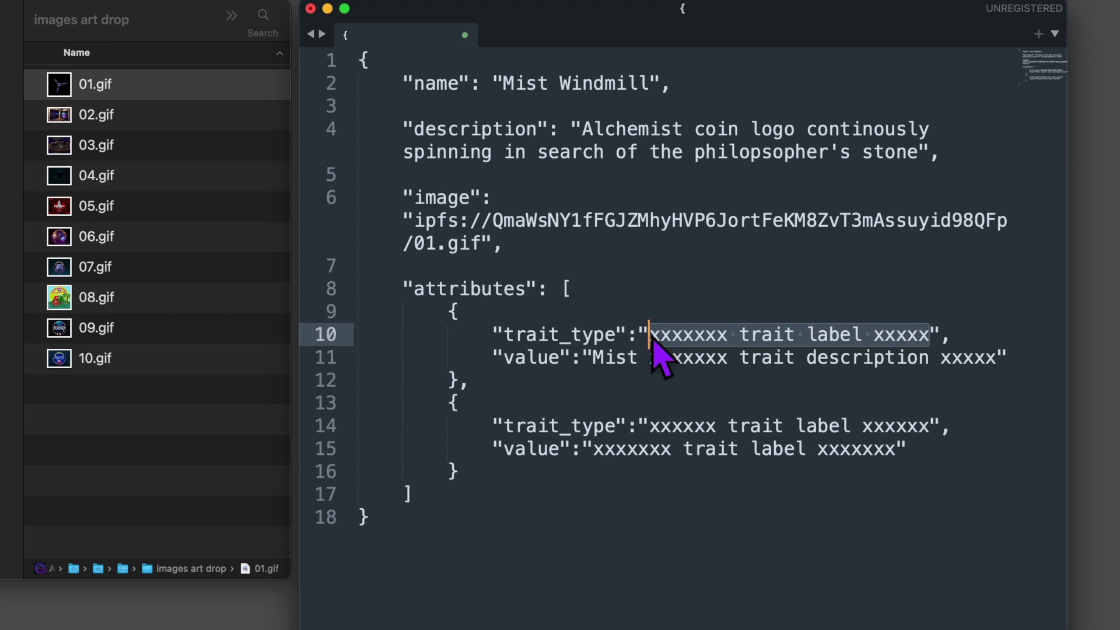
Set the first attribute to trait type Background with value Black.
{"action": "type", "text": "Backgro"}
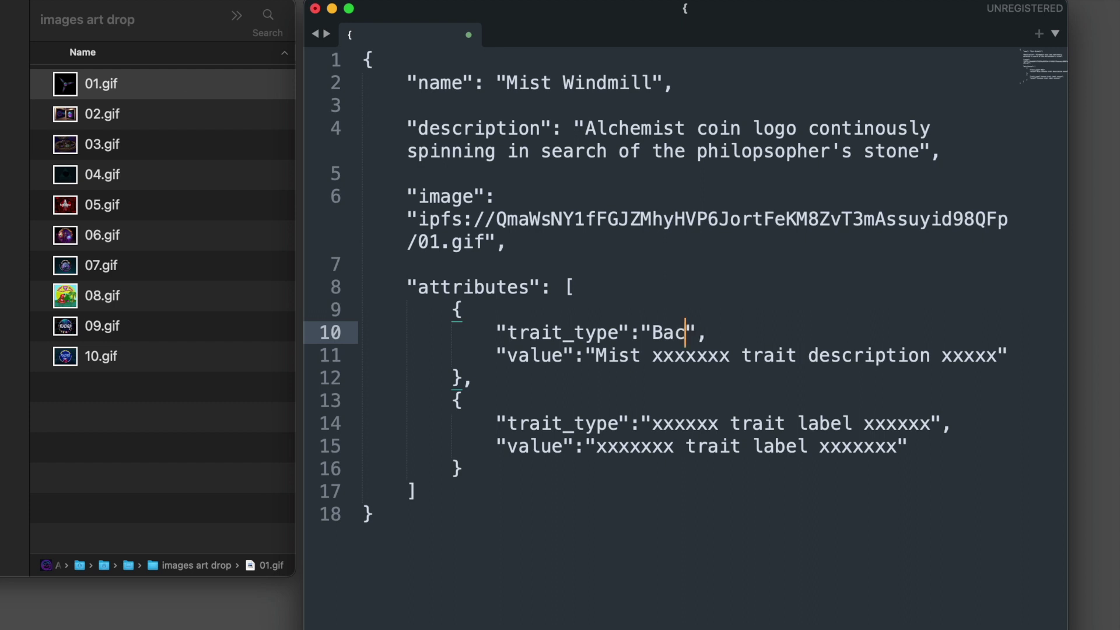
{"action": "type", "text": "und"}
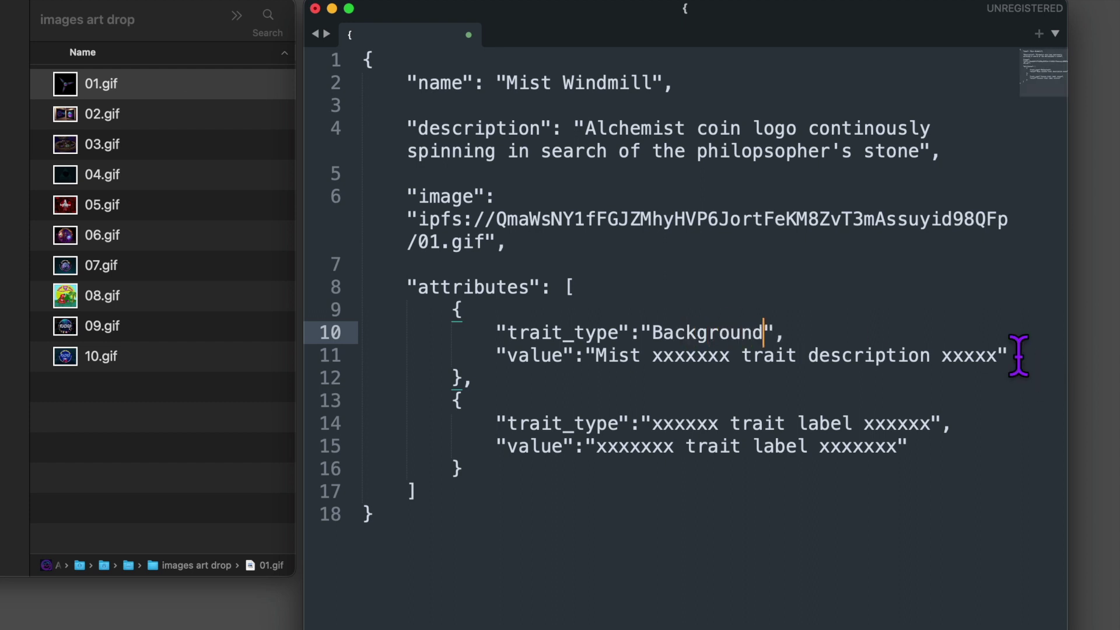
{"action": "left_click_drag", "start_coordinate": [995, 356], "coordinate": [596, 356]}
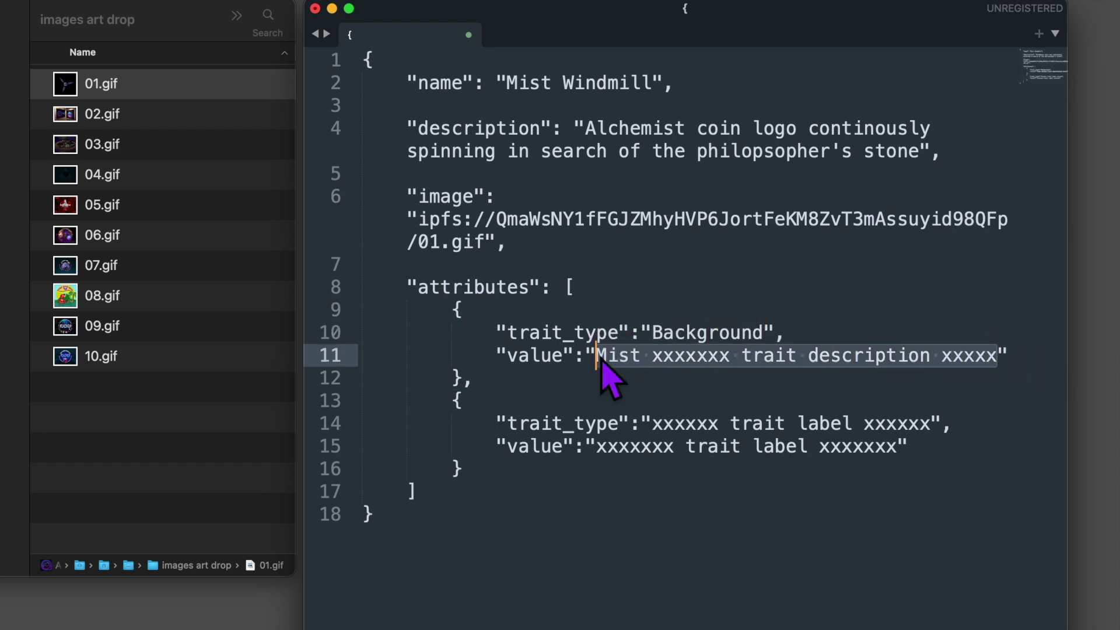
{"action": "type", "text": "Black"}
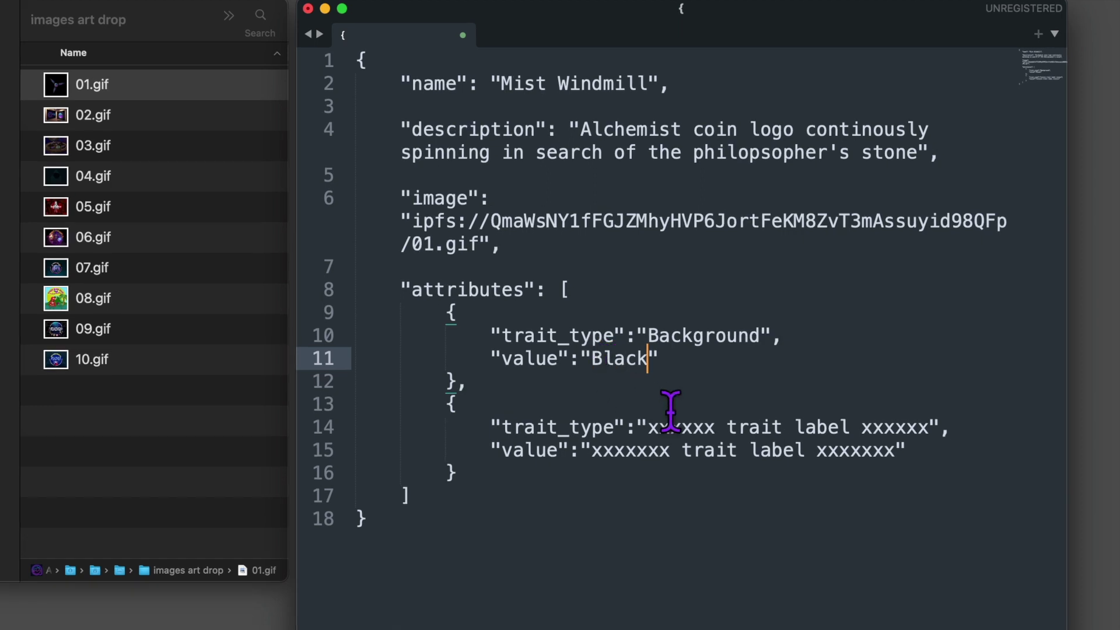
{"action": "key", "text": "Down"}
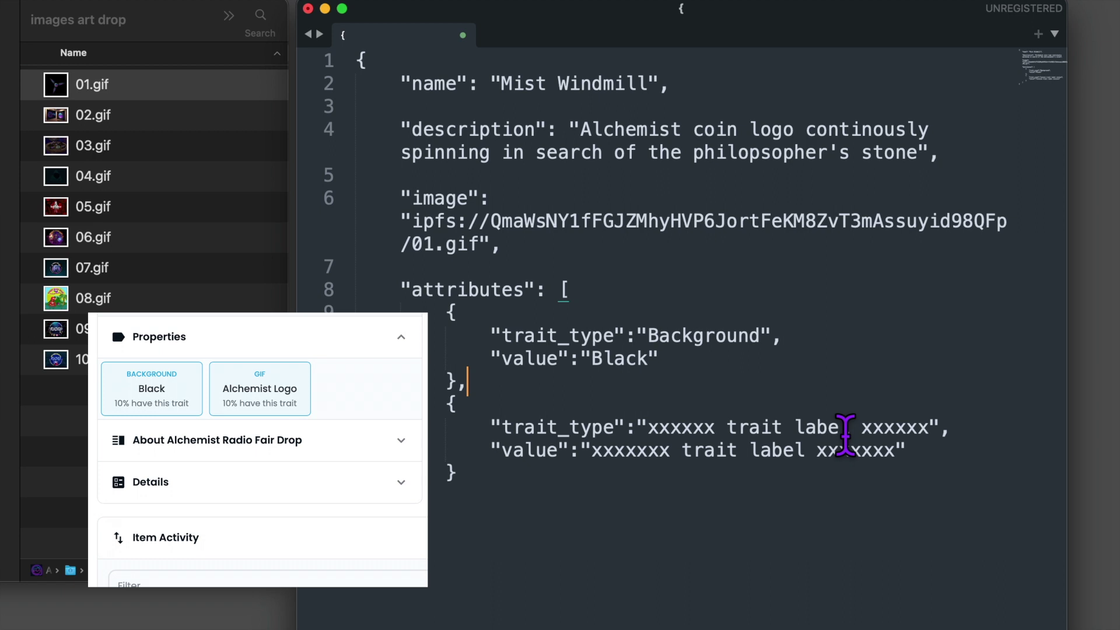
Set the second attribute to trait type GIF with value 'Alchemist logo'.
{"action": "left_click_drag", "start_coordinate": [928, 427], "coordinate": [650, 420]}
{"action": "key", "text": "BackSpace"}
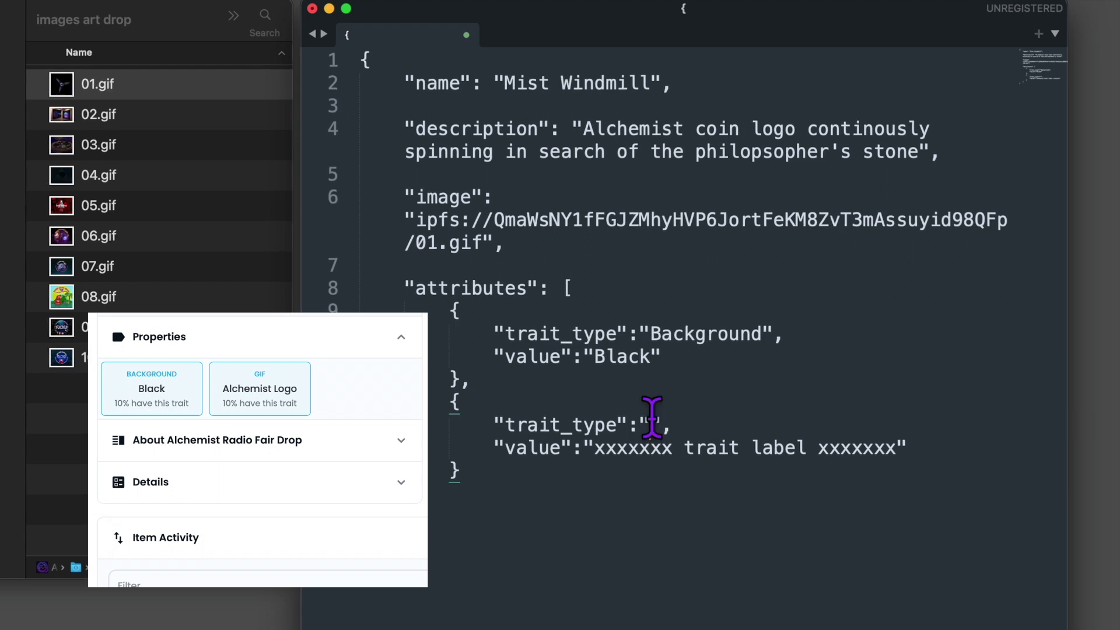
{"action": "type", "text": "GIF"}
{"action": "left_click_drag", "start_coordinate": [896, 447], "coordinate": [596, 452]}
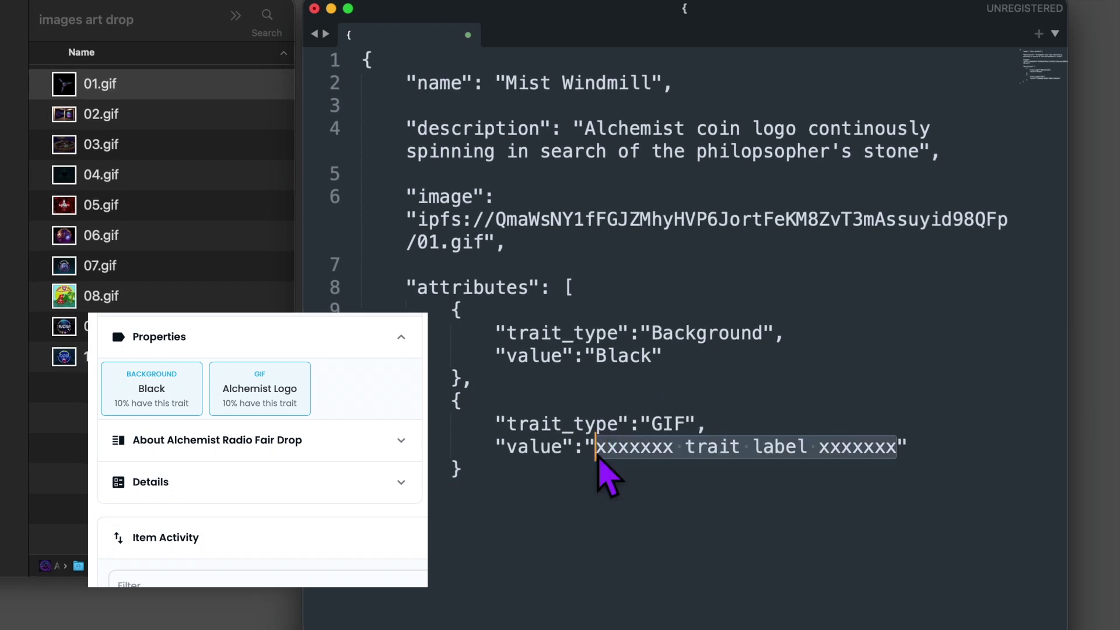
{"action": "type", "text": "Alchemist "}
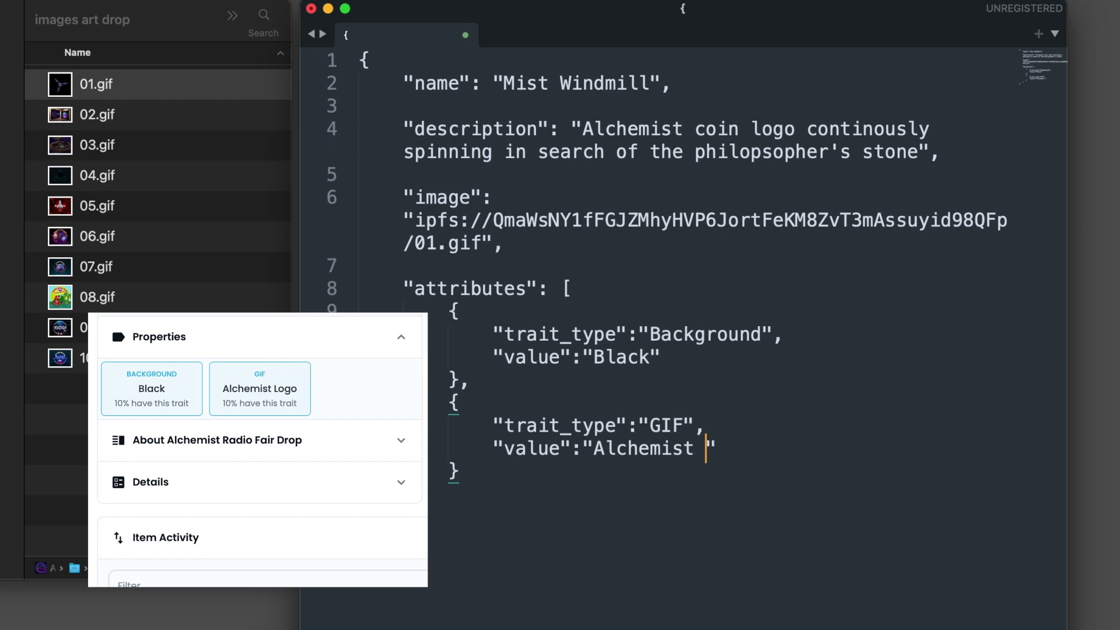
{"action": "type", "text": "logo"}
Save the metadata under the name '1' into the json images art drop folder.
{"action": "left_click", "coordinate": [41, 0]}
{"action": "mouse_move", "coordinate": [82, 0]}
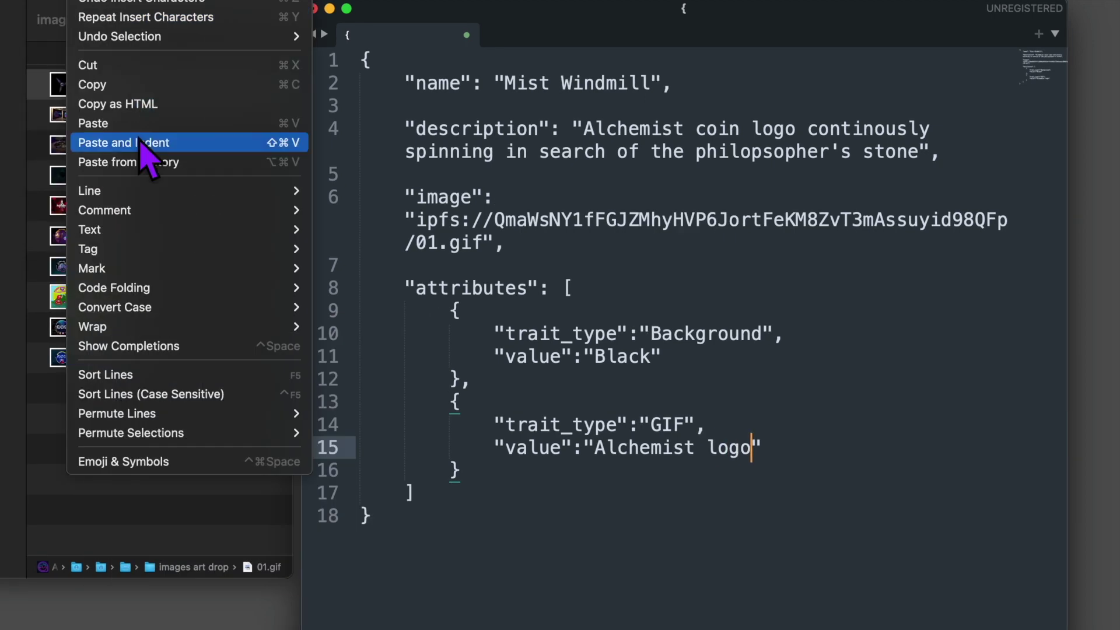
{"action": "mouse_move", "coordinate": [41, 0]}
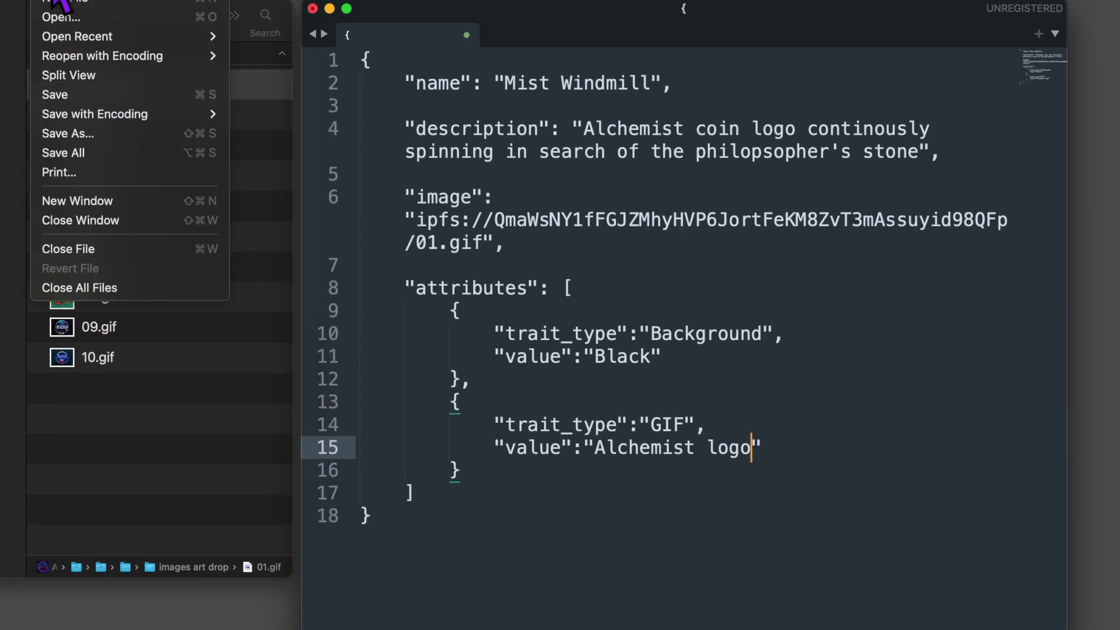
{"action": "left_click", "coordinate": [81, 133]}
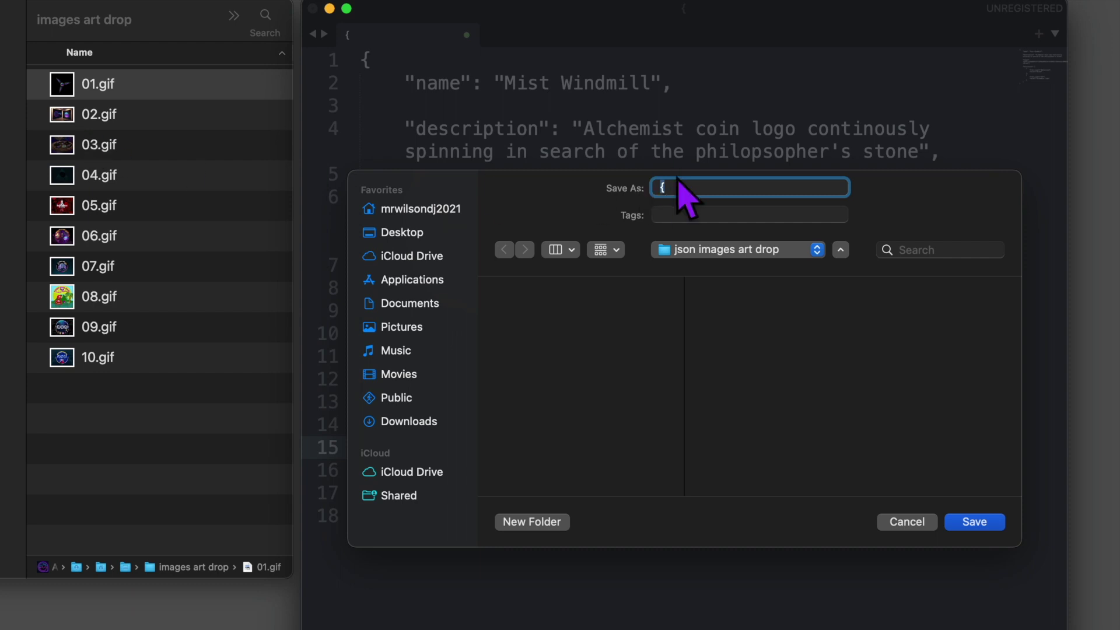
{"action": "key", "text": "BackSpace"}
{"action": "type", "text": "1"}
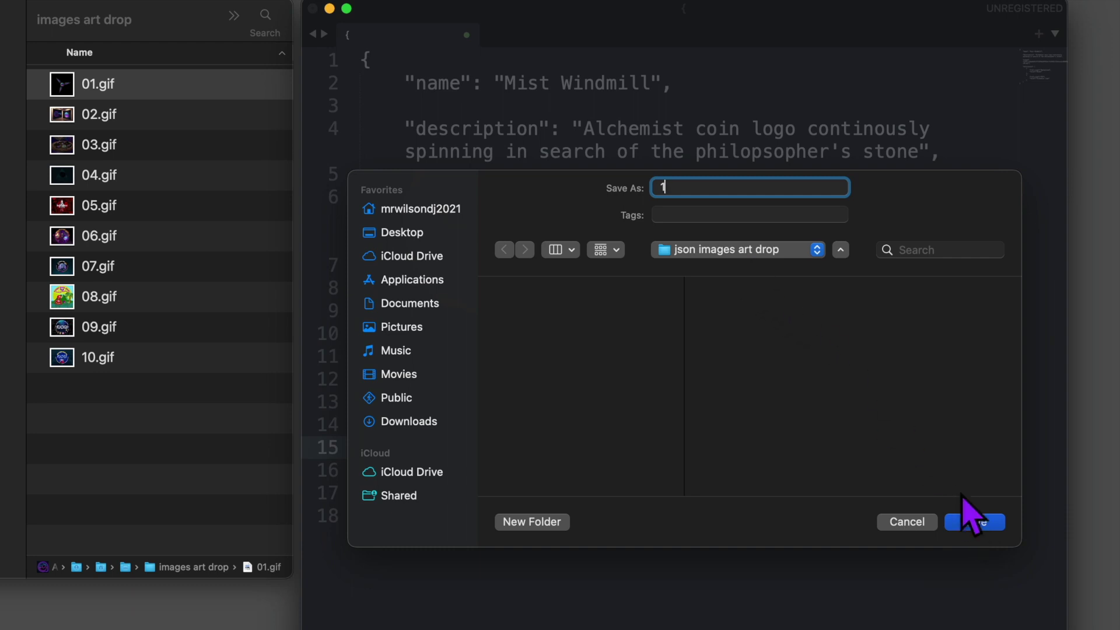
{"action": "left_click", "coordinate": [974, 522]}
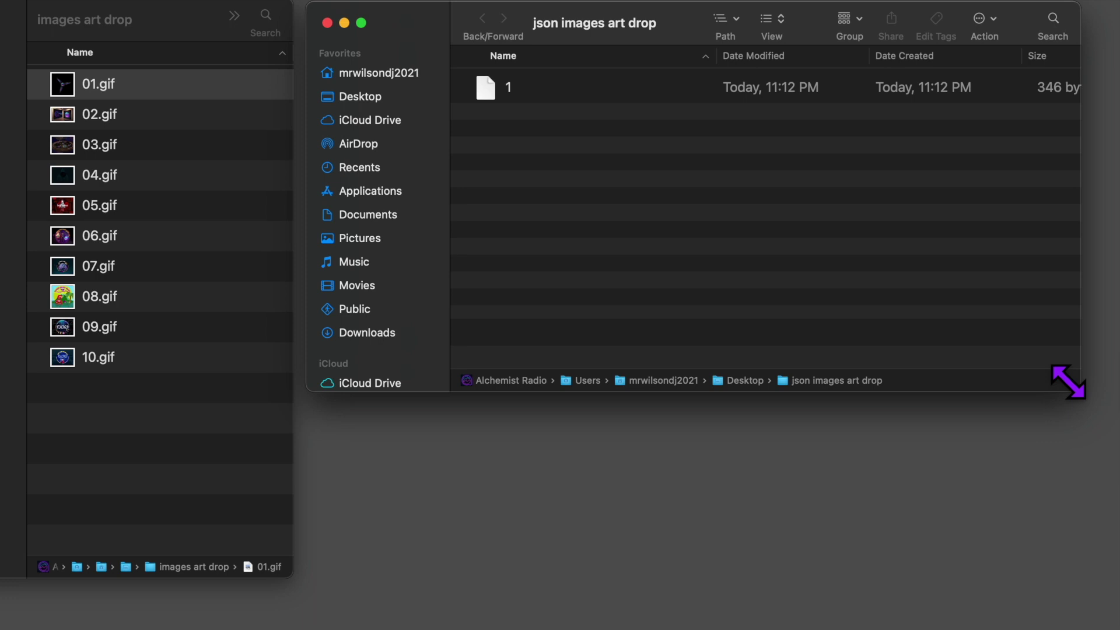
Resize the Finder window, then duplicate file 1 and name the copy 2.
{"action": "left_click_drag", "start_coordinate": [1069, 382], "coordinate": [980, 611]}
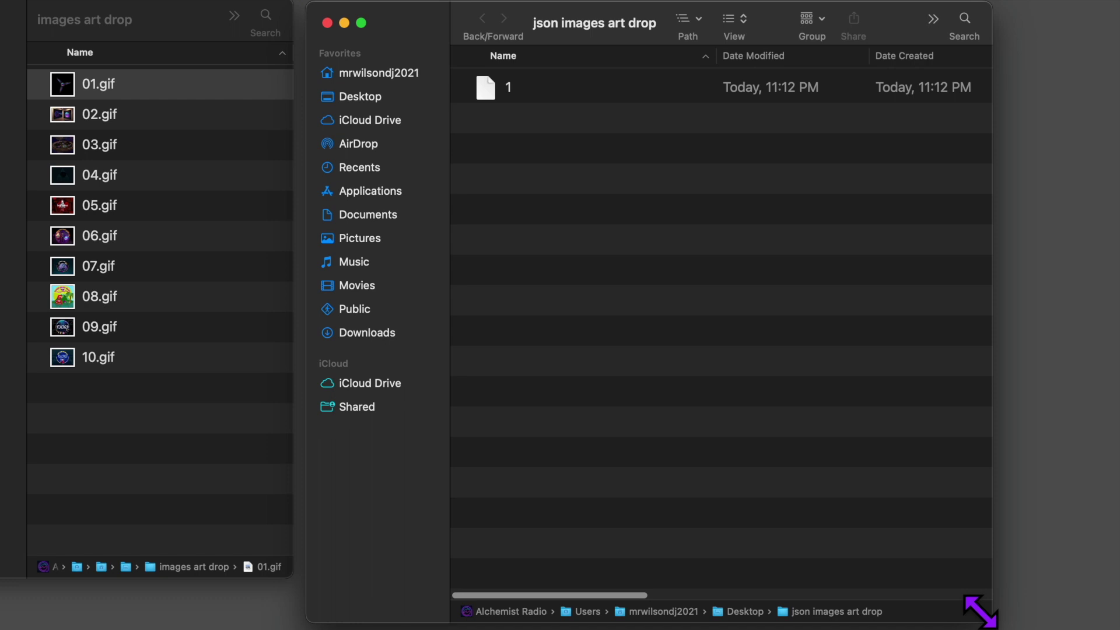
{"action": "left_click_drag", "start_coordinate": [981, 611], "coordinate": [971, 571]}
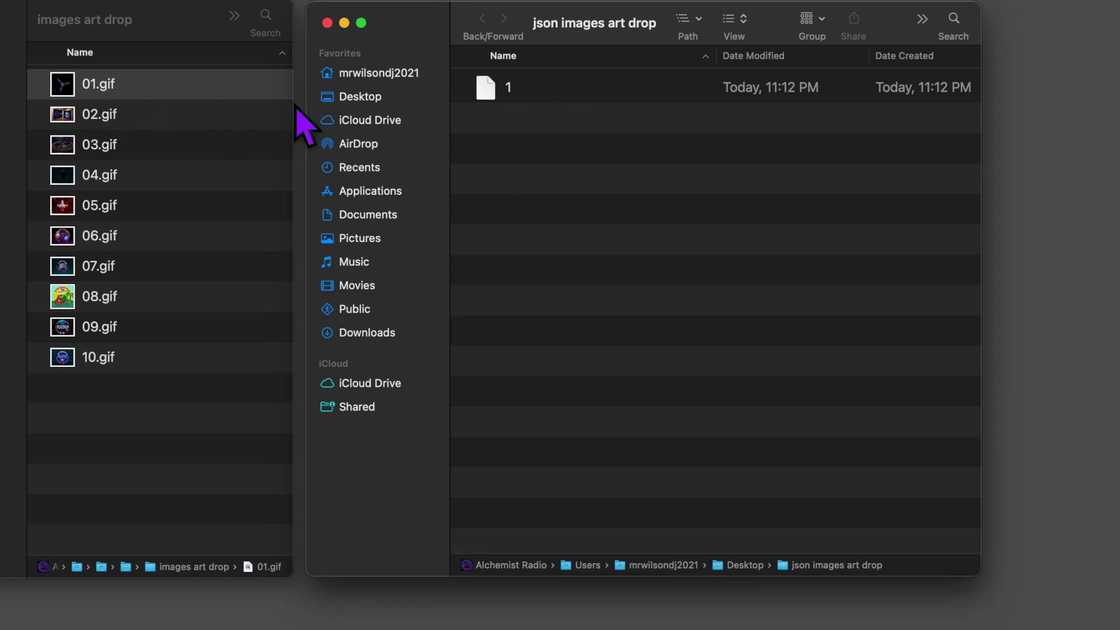
{"action": "left_click", "coordinate": [484, 90]}
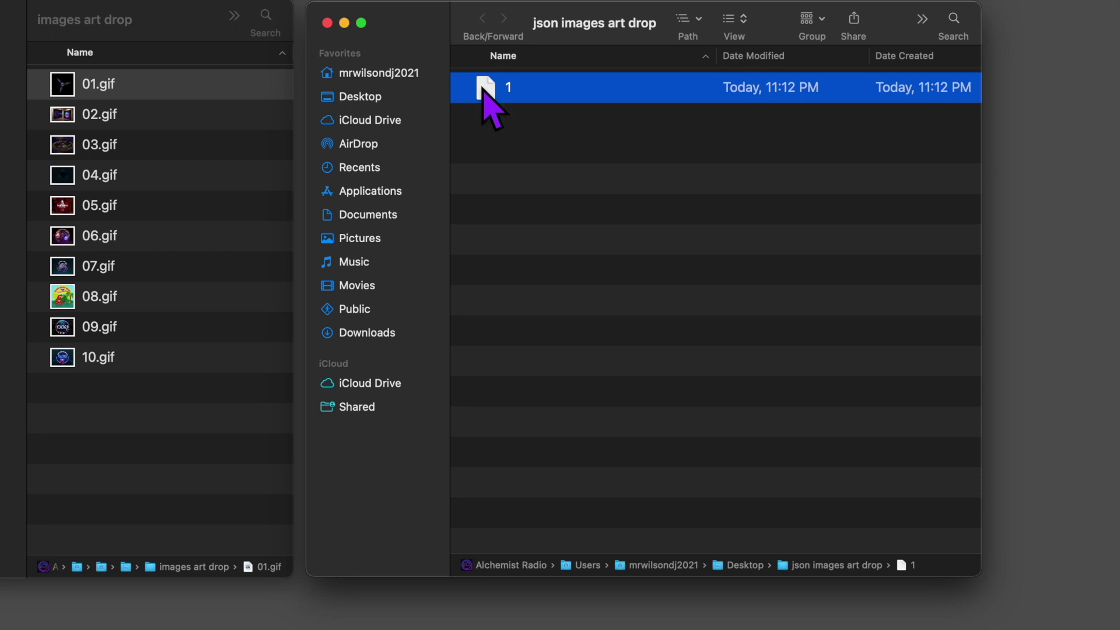
{"action": "key", "text": "super+d"}
{"action": "left_click", "coordinate": [512, 119]}
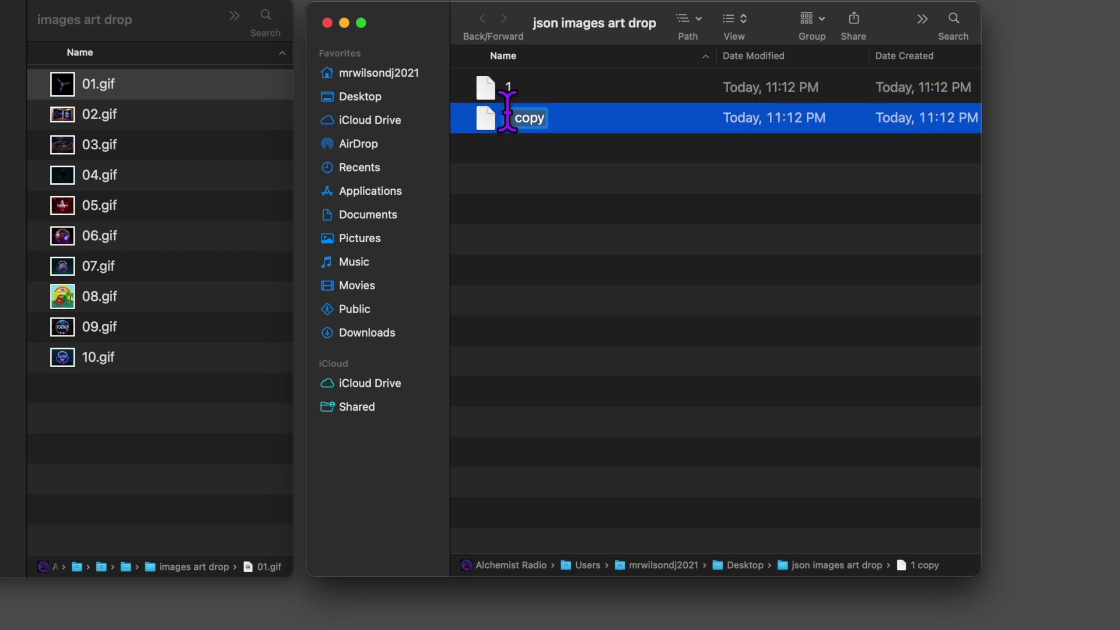
{"action": "type", "text": "2"}
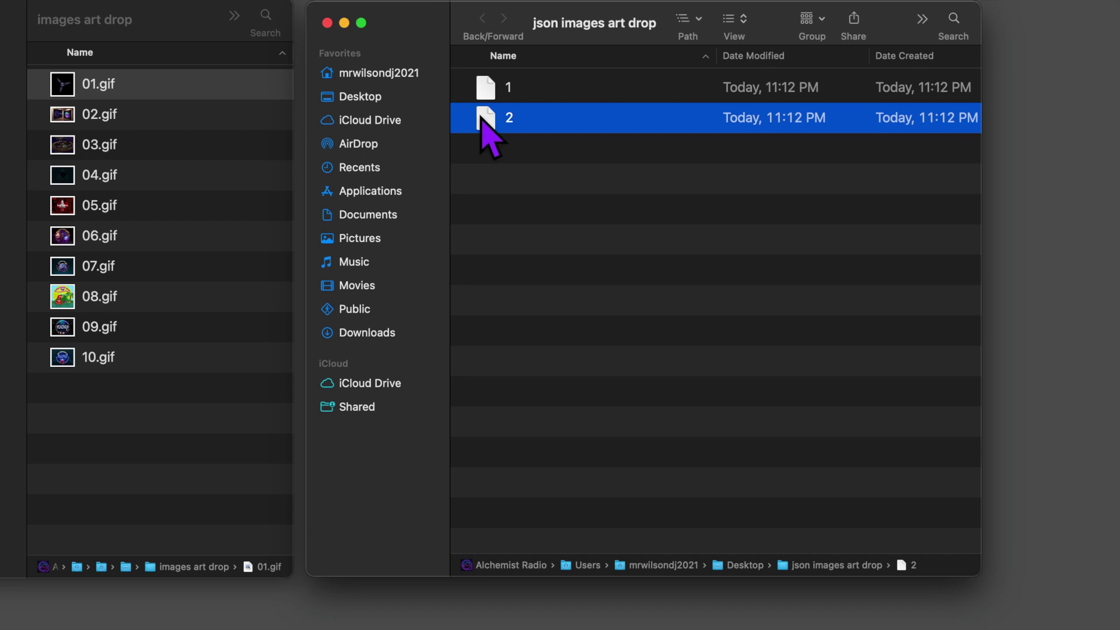
Duplicate file 2 repeatedly, naming the copies 3, 4, 5 and 6.
{"action": "key", "text": "super+d"}
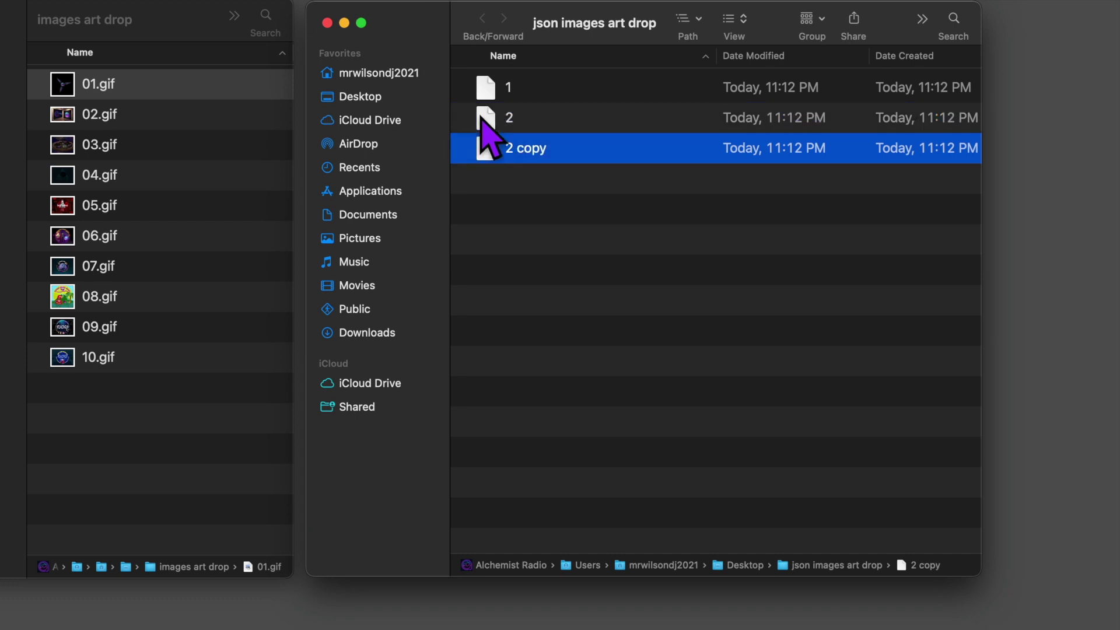
{"action": "left_click", "coordinate": [511, 147]}
{"action": "type", "text": "3"}
{"action": "key", "text": "Return"}
{"action": "key", "text": "super+d"}
{"action": "key", "text": "Return"}
{"action": "type", "text": "4"}
{"action": "key", "text": "Return"}
{"action": "key", "text": "super+d"}
{"action": "key", "text": "Return"}
{"action": "type", "text": "5"}
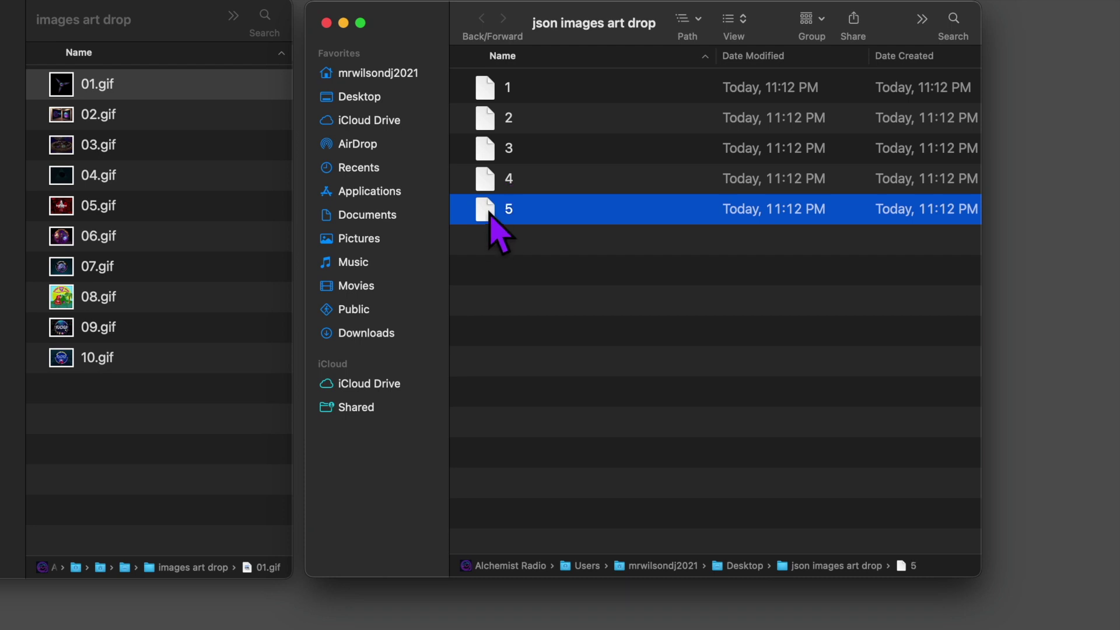
Make further copies of file 2 named 7, 8, 9 and 10.
{"action": "key", "text": "Return"}
{"action": "key", "text": "super+d"}
{"action": "key", "text": "Return"}
{"action": "type", "text": "6"}
{"action": "key", "text": "Return"}
{"action": "key", "text": "super+d"}
{"action": "key", "text": "Return"}
{"action": "key", "text": "7"}
{"action": "key", "text": "Return"}
{"action": "key", "text": "super+d"}
{"action": "key", "text": "Return"}
{"action": "key", "text": "8"}
{"action": "key", "text": "Return"}
{"action": "key", "text": "super+d"}
{"action": "key", "text": "Return"}
{"action": "type", "text": "9"}
{"action": "key", "text": "Return"}
{"action": "key", "text": "super+d"}
{"action": "key", "text": "Return"}
{"action": "type", "text": "10"}
{"action": "key", "text": "Return"}
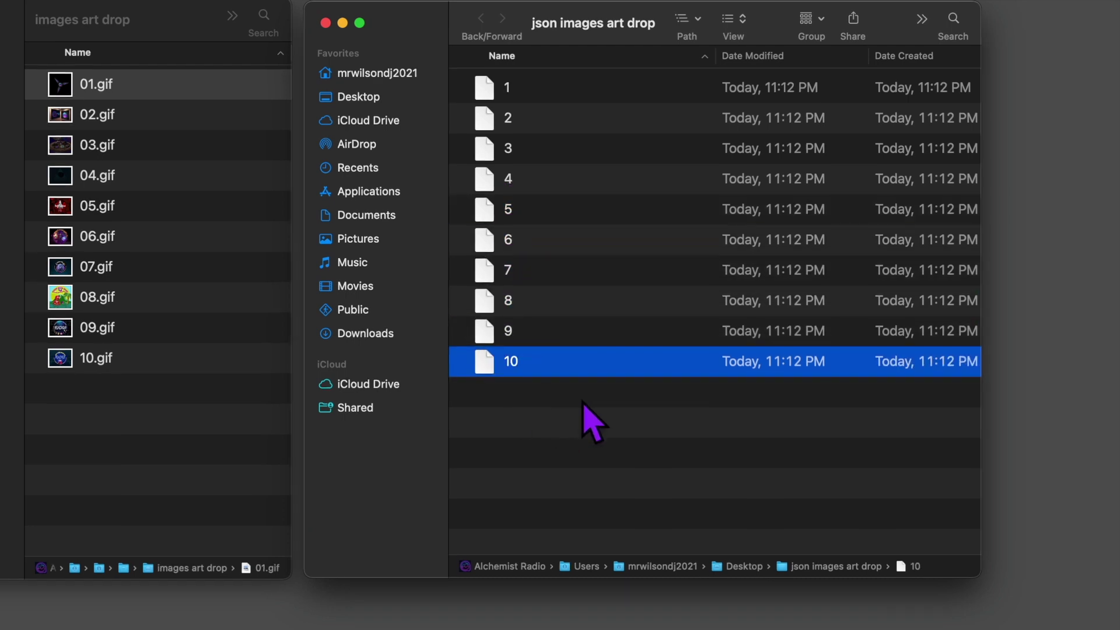
{"action": "left_click", "coordinate": [489, 123]}
Open file 2 for editing and preview the 02.gif artwork.
{"action": "double_click", "coordinate": [487, 120]}
{"action": "key", "text": "super+a"}
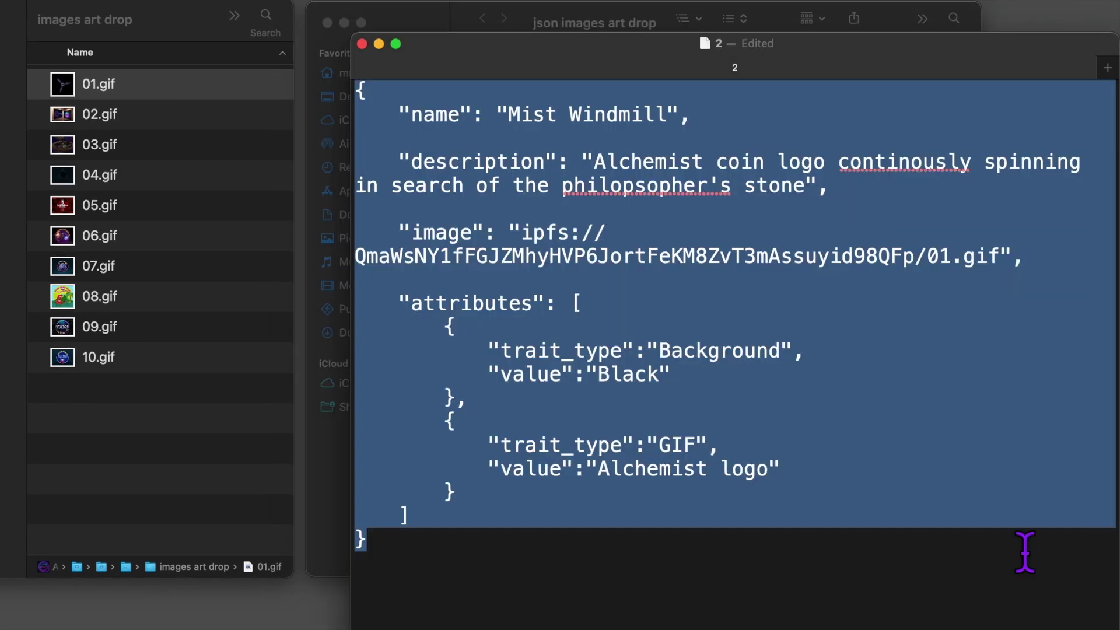
{"action": "left_click", "coordinate": [164, 123]}
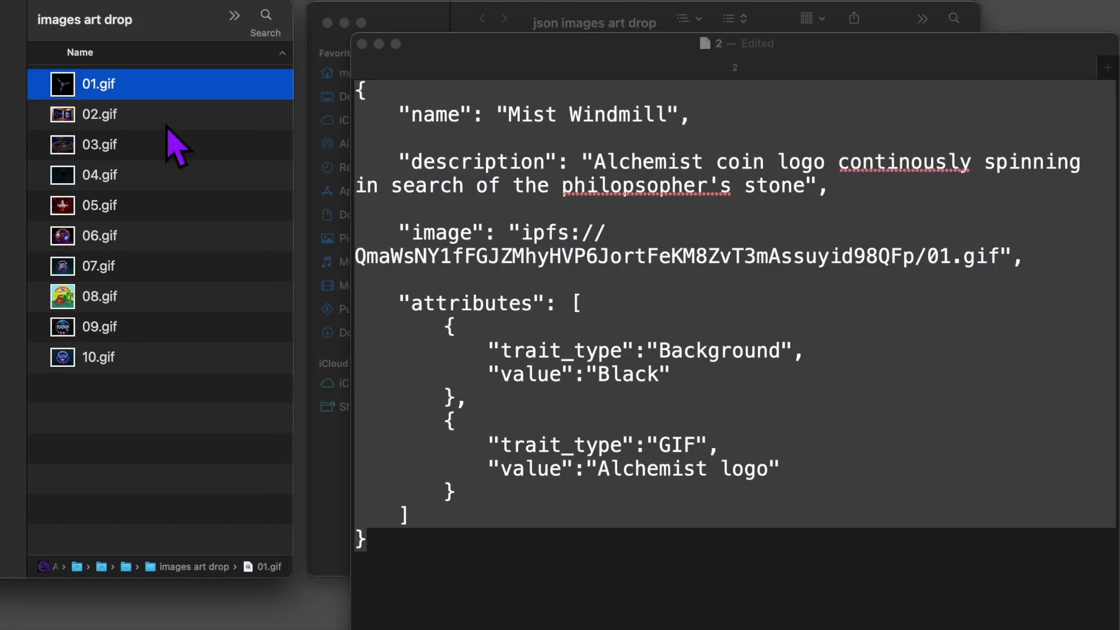
{"action": "left_click", "coordinate": [163, 123]}
{"action": "key", "text": "space"}
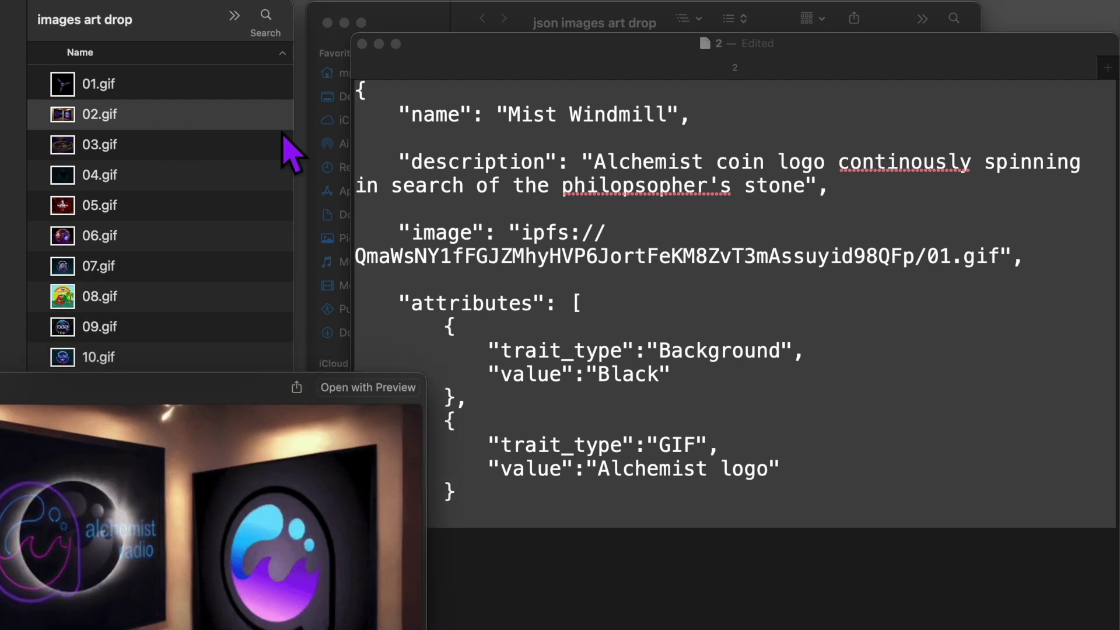
{"action": "left_click", "coordinate": [664, 115]}
Rename the NFT 'Radio Art Curatos' and paste the new description, fixing 'designs' to 'degens'.
{"action": "left_click_drag", "start_coordinate": [667, 115], "coordinate": [510, 111]}
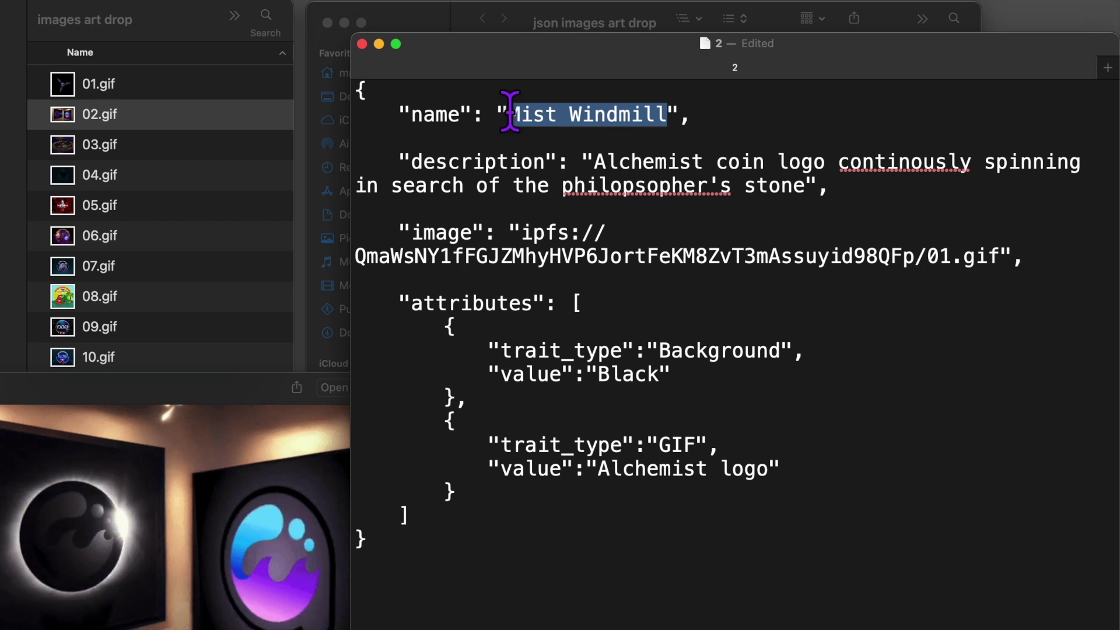
{"action": "type", "text": "Radio Art C"}
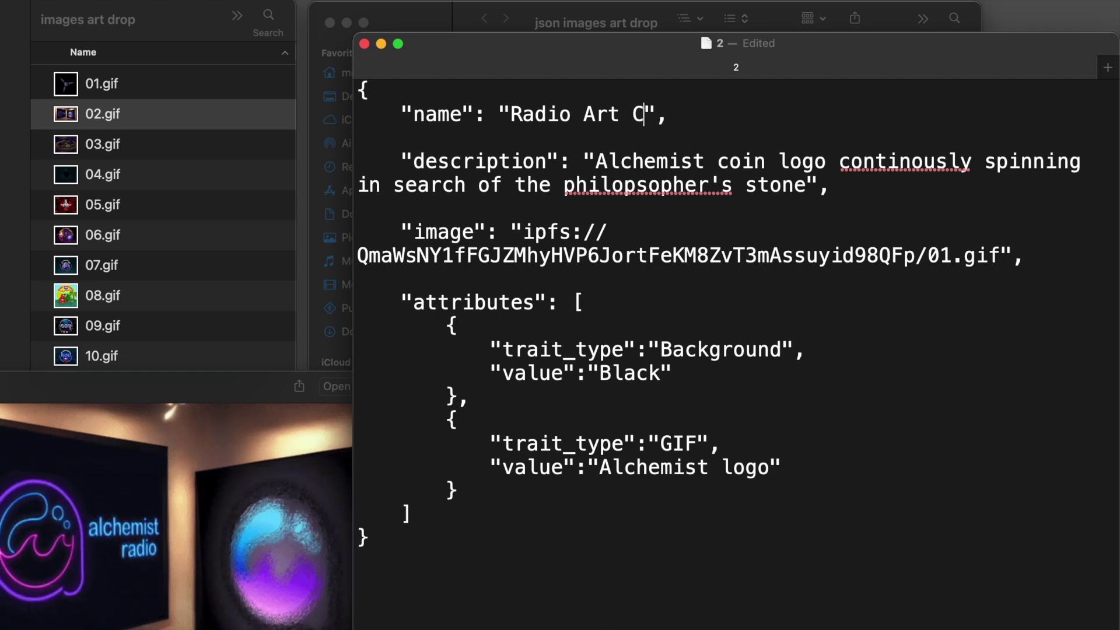
{"action": "type", "text": "uratos"}
{"action": "left_click_drag", "start_coordinate": [806, 185], "coordinate": [606, 169]}
{"action": "type", "text": "rtists, collectors, deigns. Come chill, learn and grow with us. Check out out live in our Discord Fridays 21 UTC"}
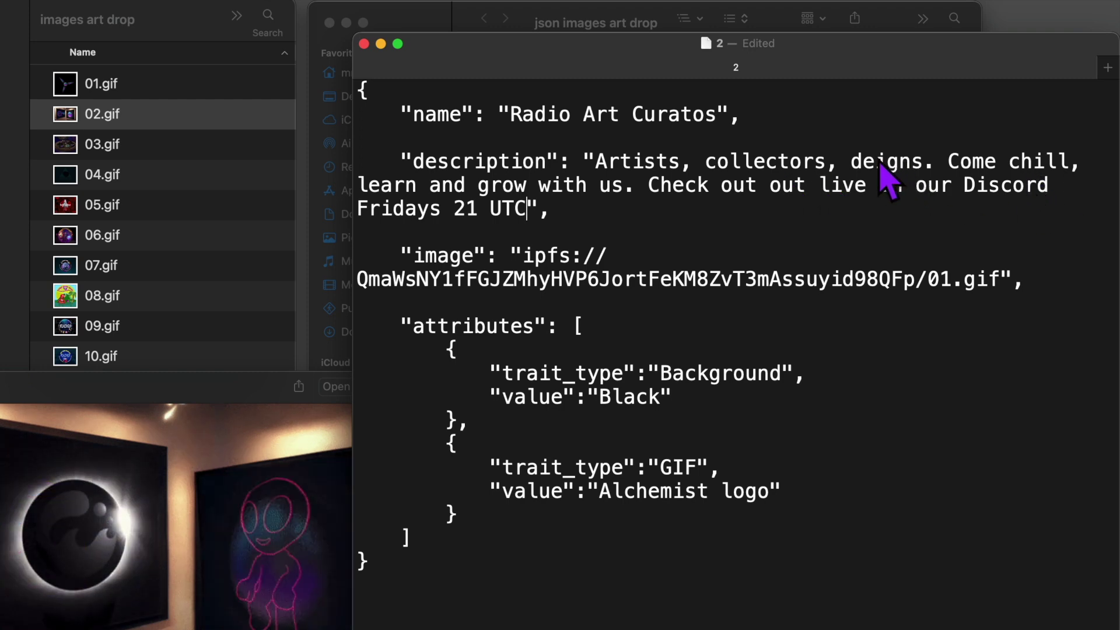
{"action": "type", "text": "s"}
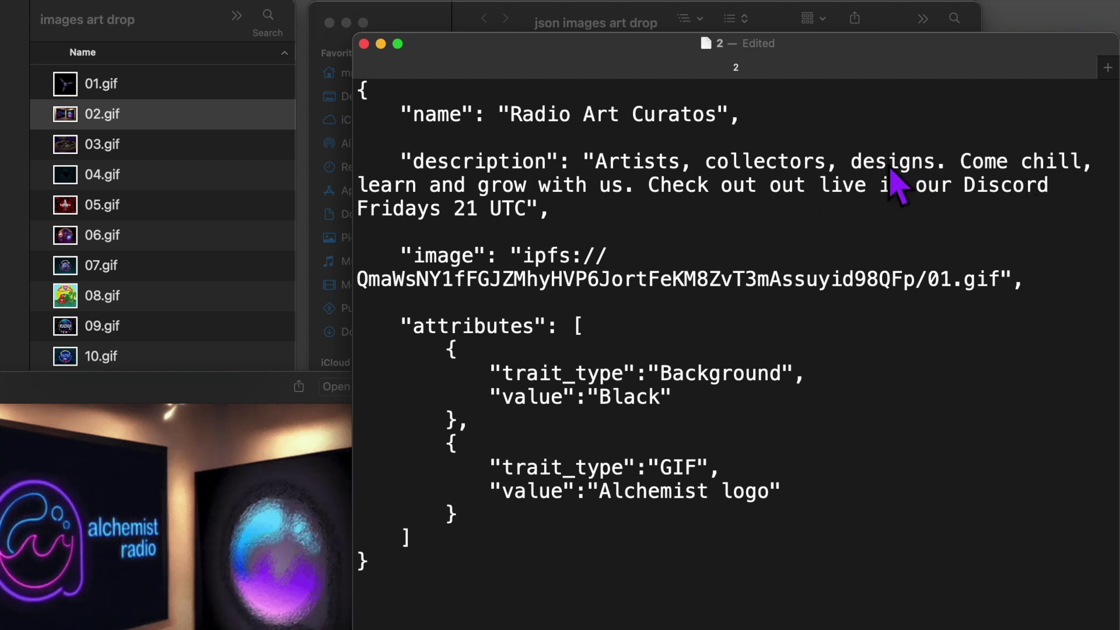
{"action": "left_click", "coordinate": [915, 166]}
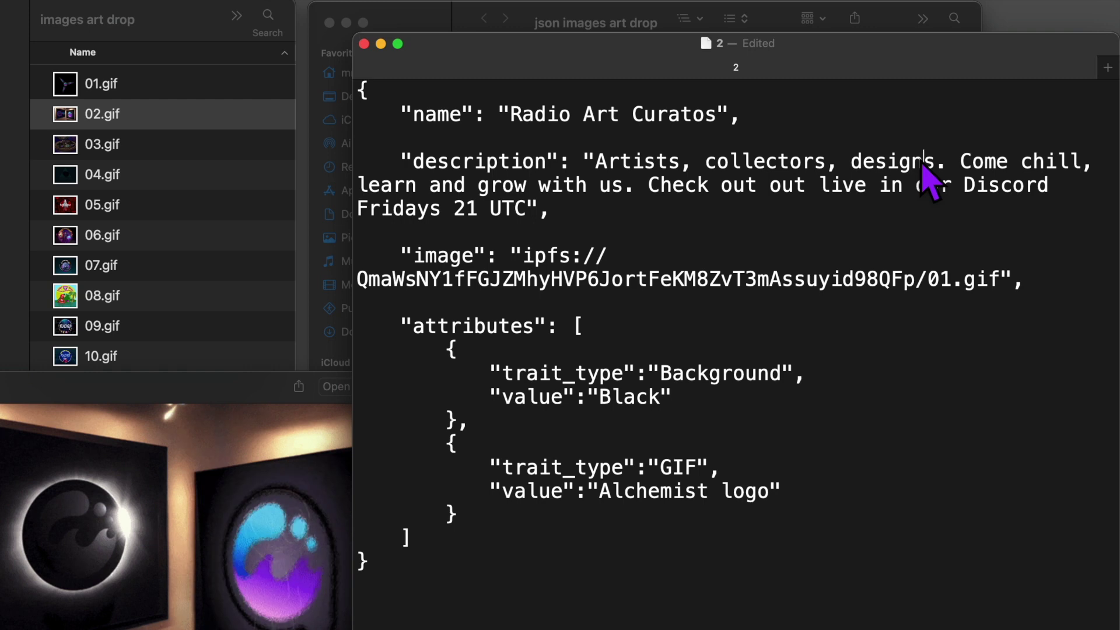
{"action": "left_click_drag", "start_coordinate": [923, 165], "coordinate": [876, 166]}
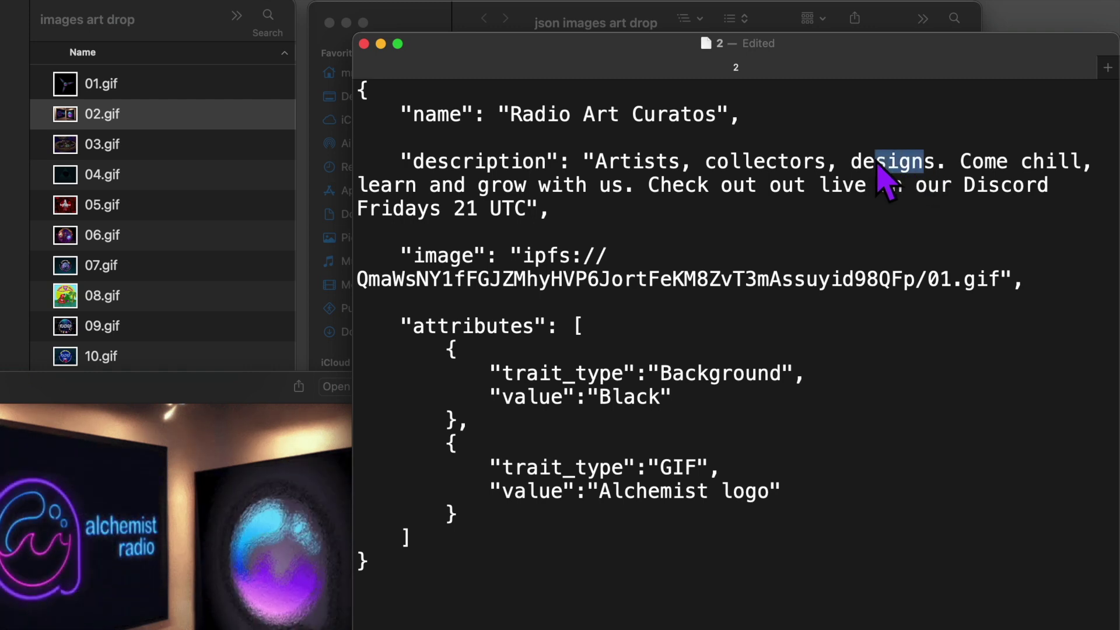
{"action": "type", "text": "gen"}
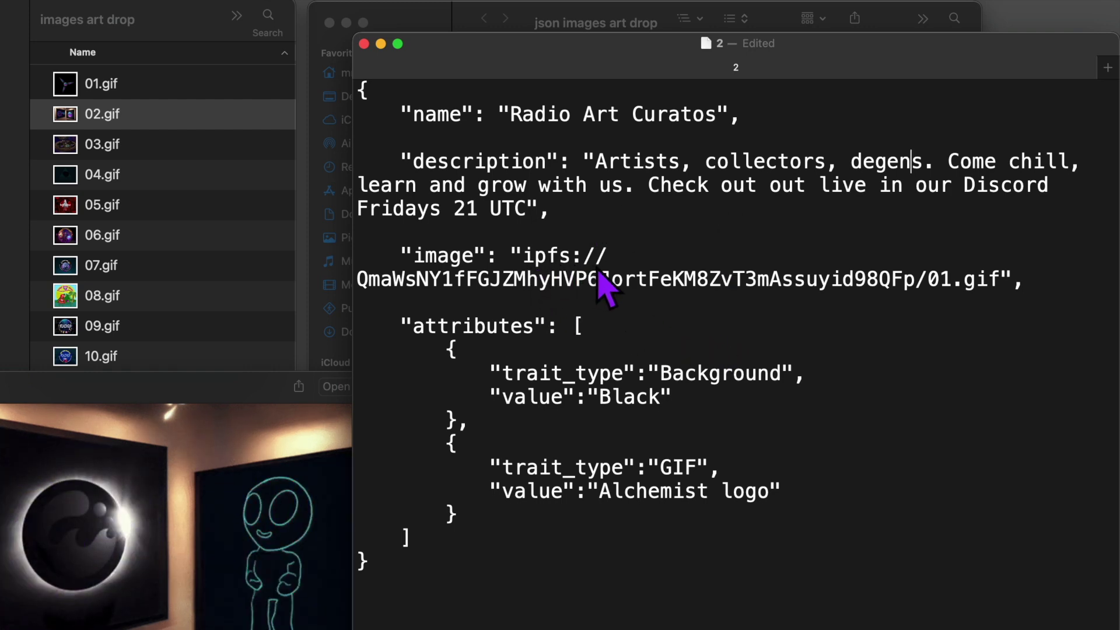
Change the image path ending from 01.gif to 02.gif.
{"action": "left_click", "coordinate": [942, 285]}
{"action": "key", "text": "shift+Right"}
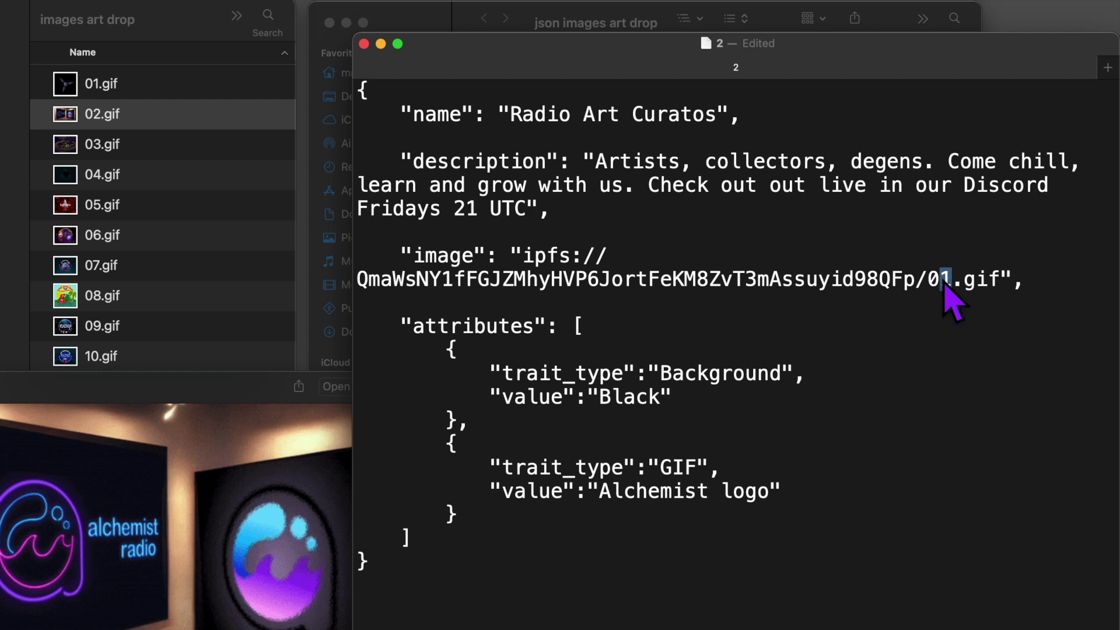
{"action": "type", "text": "2"}
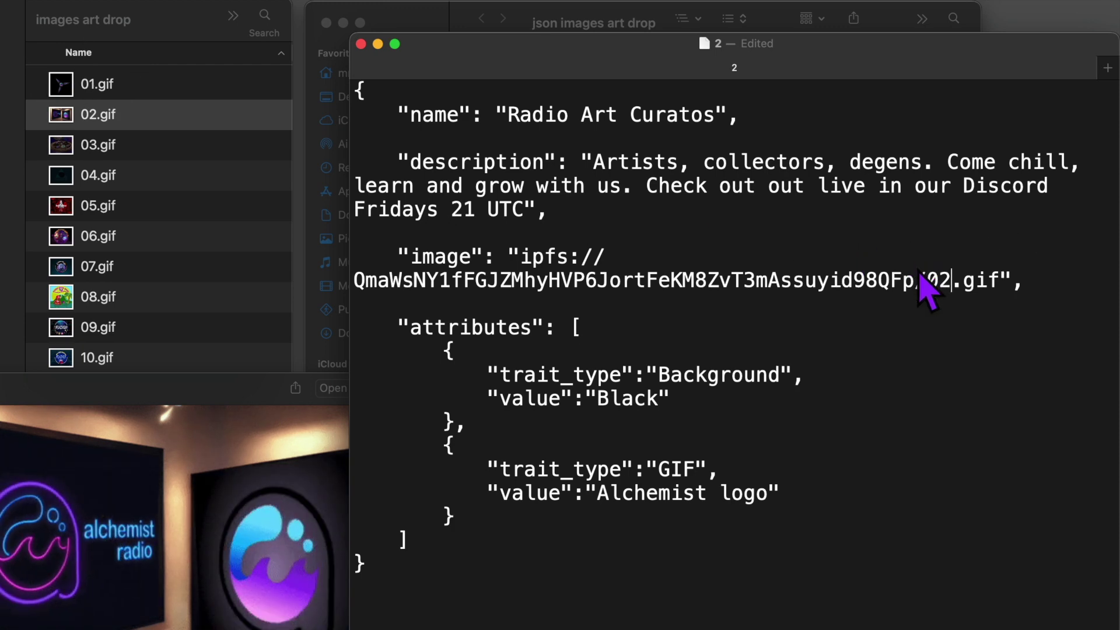
{"action": "left_click", "coordinate": [707, 377]}
{"action": "left_click_drag", "start_coordinate": [779, 379], "coordinate": [660, 379]}
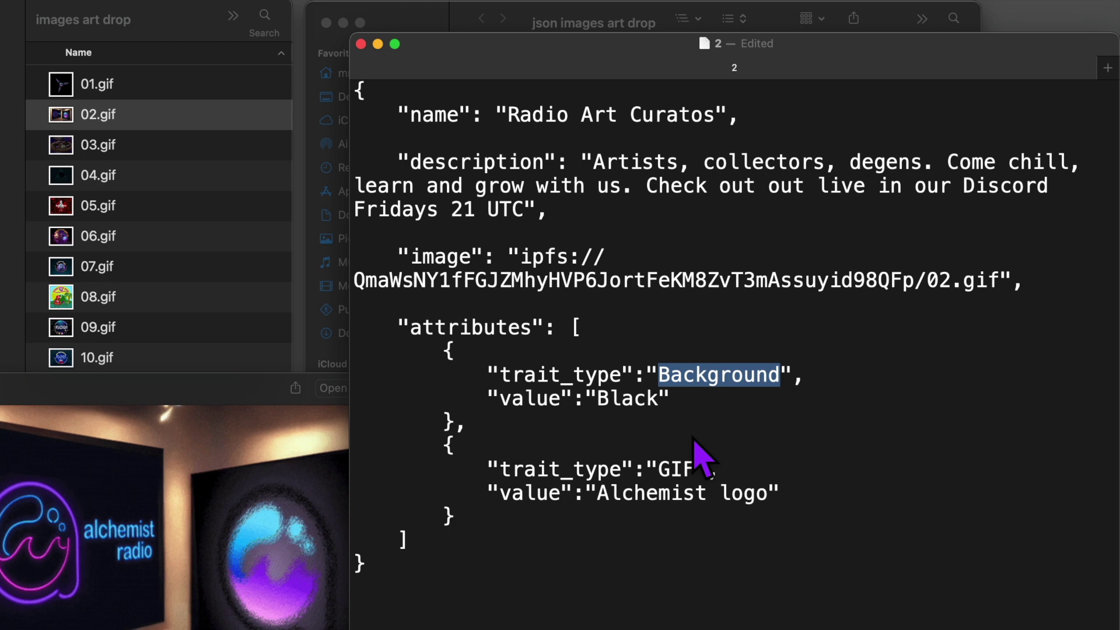
Make the first attribute GIF with value 'Alchemist Radio', correcting the capitalisation.
{"action": "type", "text": "GIF"}
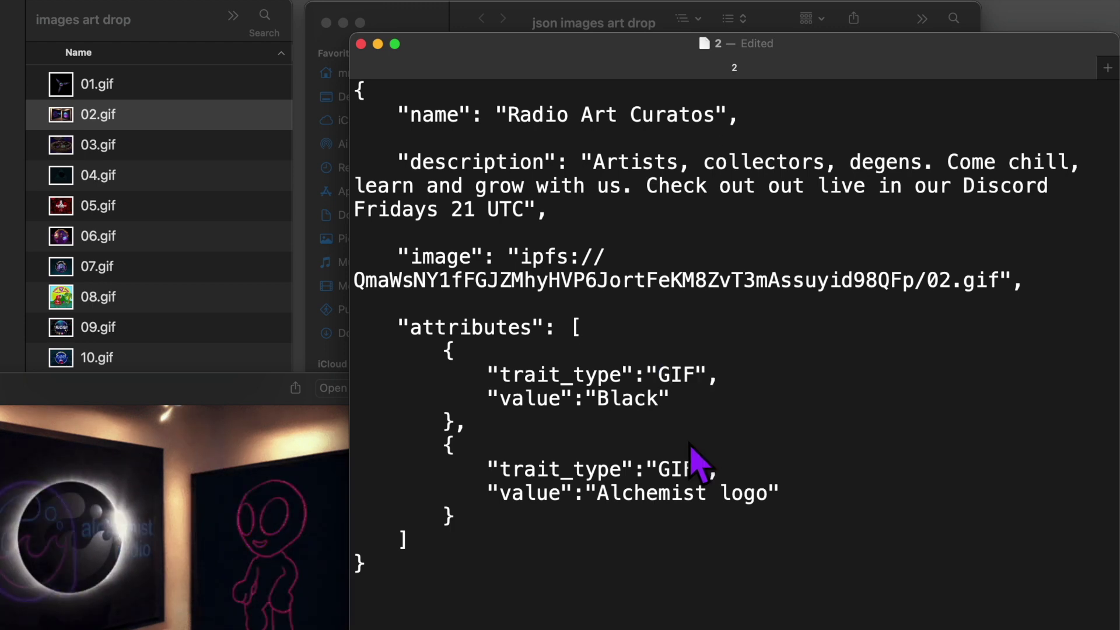
{"action": "left_click_drag", "start_coordinate": [661, 401], "coordinate": [601, 403]}
{"action": "type", "text": "Alc"}
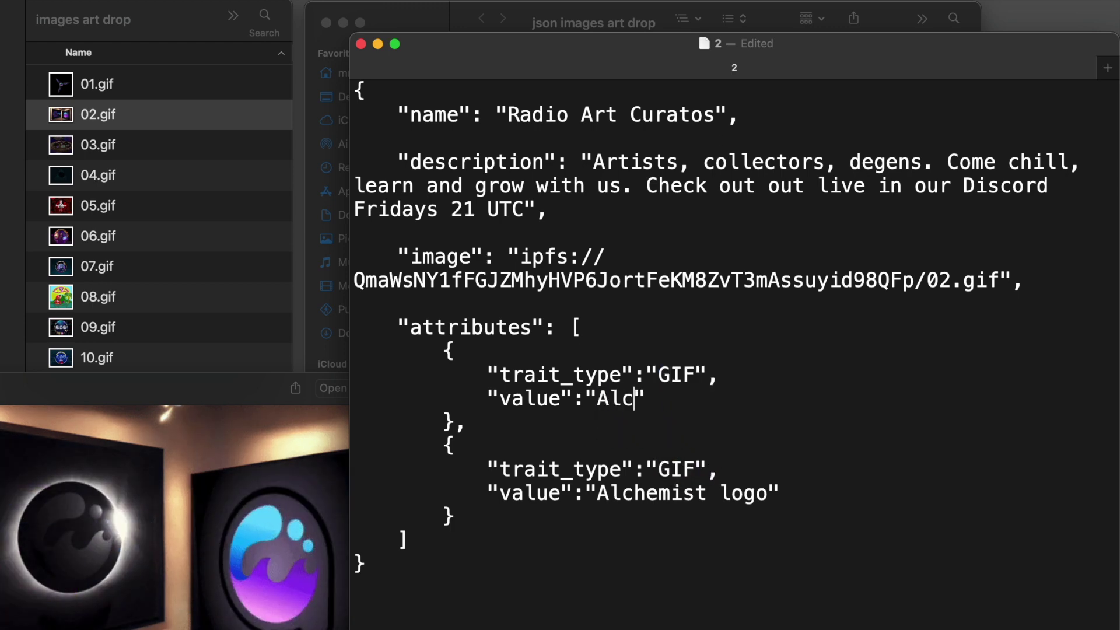
{"action": "type", "text": "hemist RAdio"}
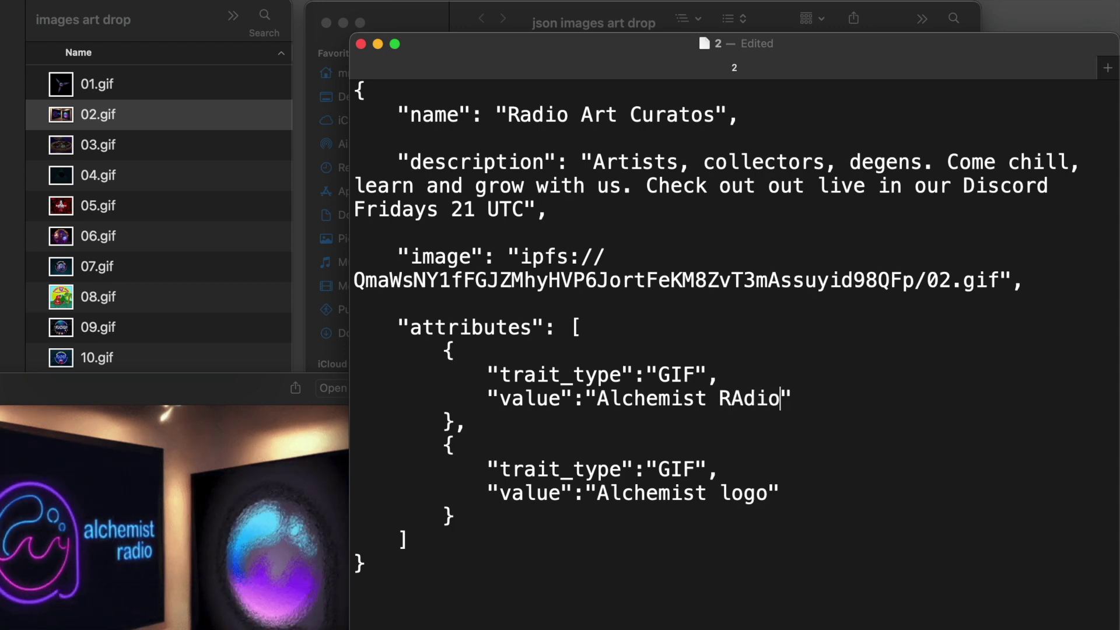
{"action": "left_click", "coordinate": [744, 401]}
{"action": "key", "text": "BackSpace"}
{"action": "type", "text": "a"}
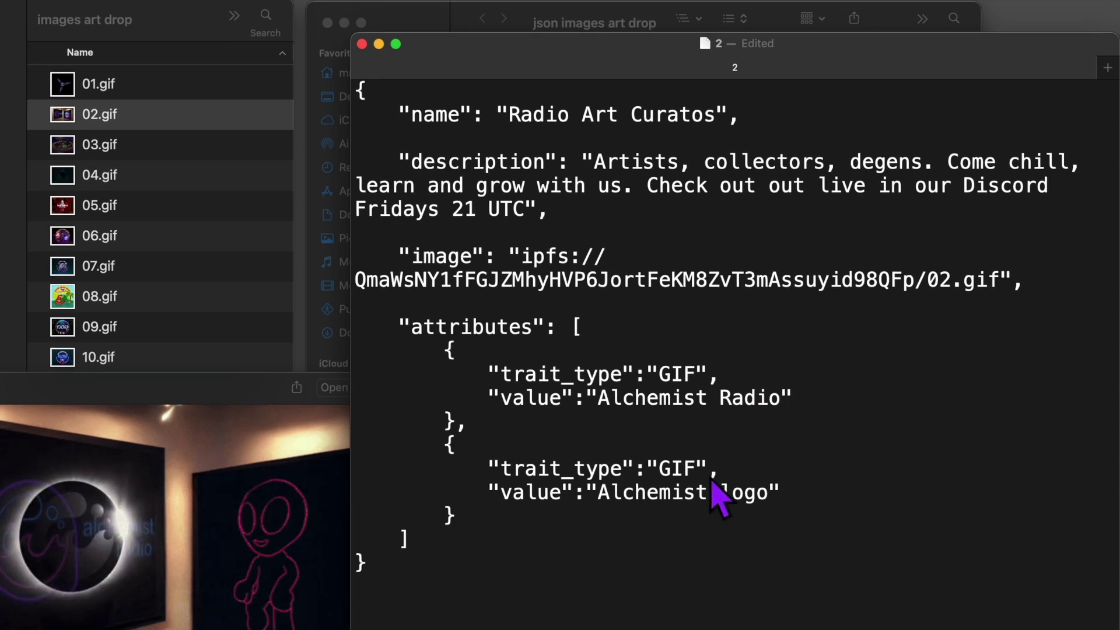
Change the second trait to Artist: 2BuckChuck and add a comma after its brace.
{"action": "left_click_drag", "start_coordinate": [695, 470], "coordinate": [672, 471]}
{"action": "type", "text": "Artist"}
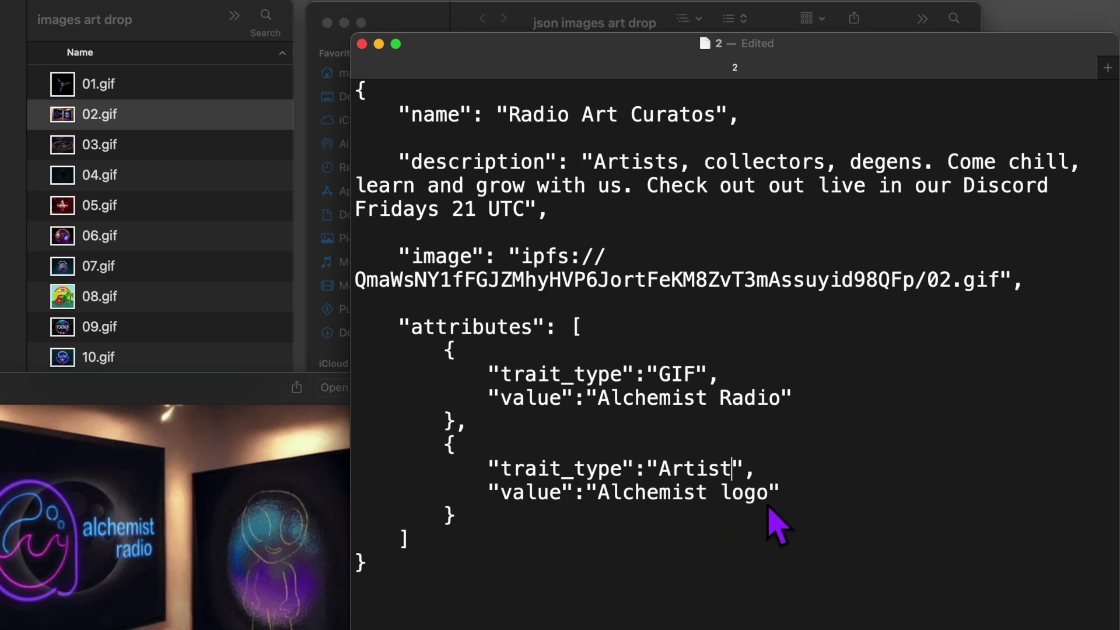
{"action": "left_click_drag", "start_coordinate": [768, 493], "coordinate": [603, 495]}
{"action": "type", "text": "2"}
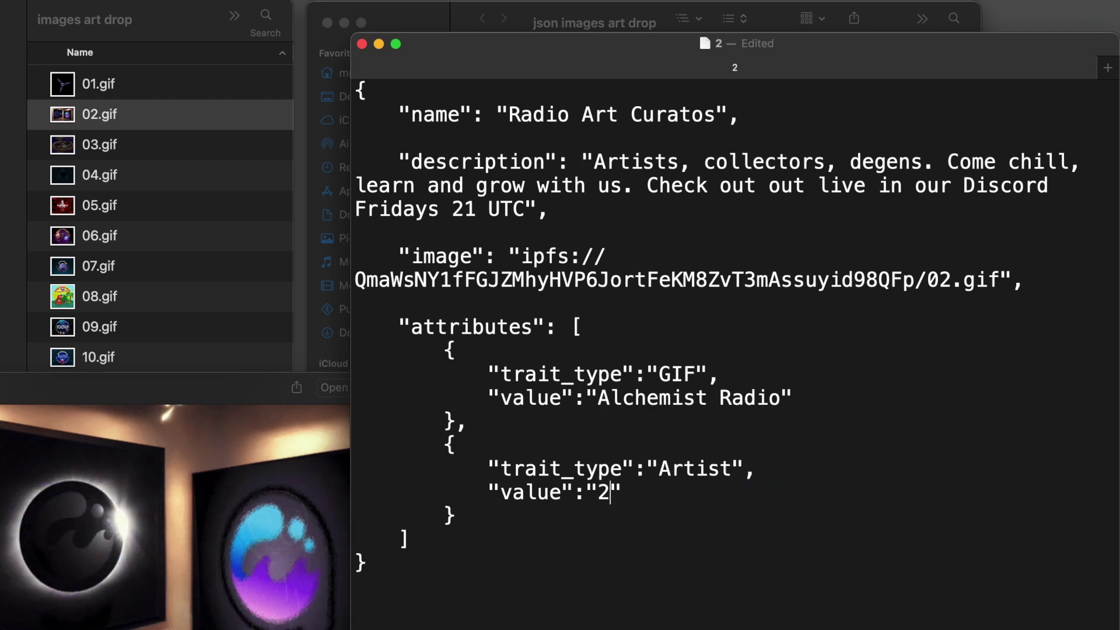
{"action": "type", "text": "Buck"}
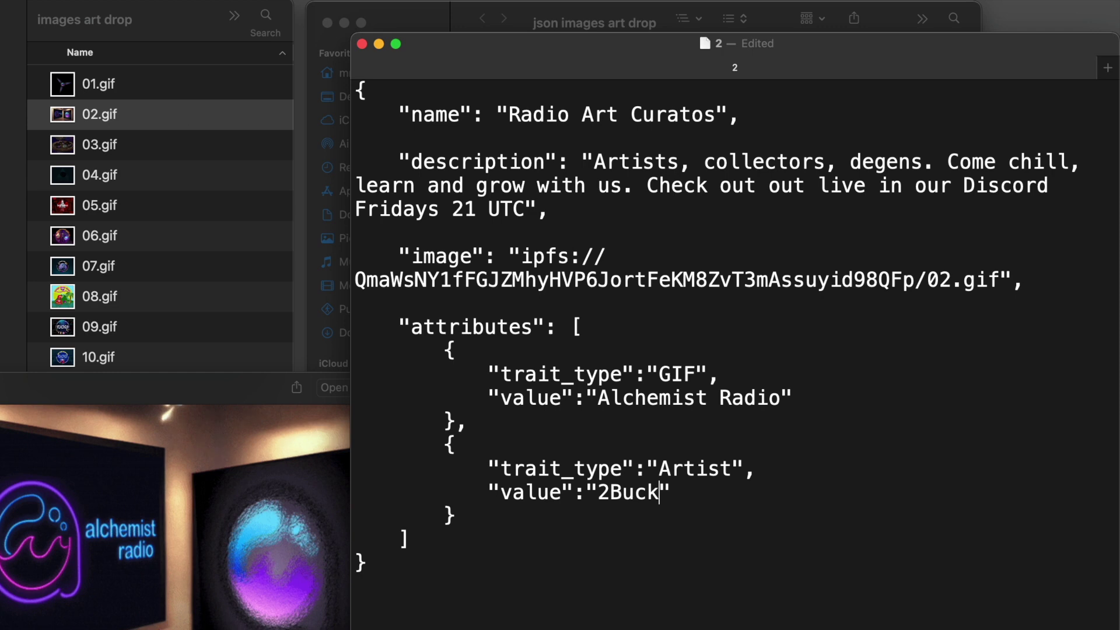
{"action": "type", "text": "Chuck"}
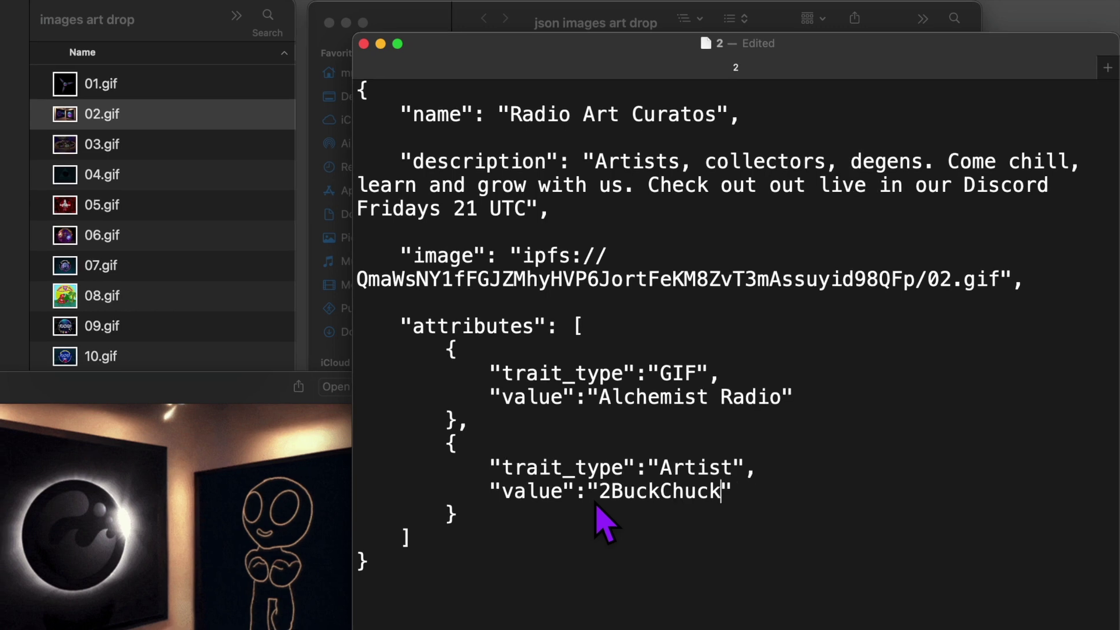
{"action": "left_click", "coordinate": [483, 518]}
{"action": "type", "text": ","}
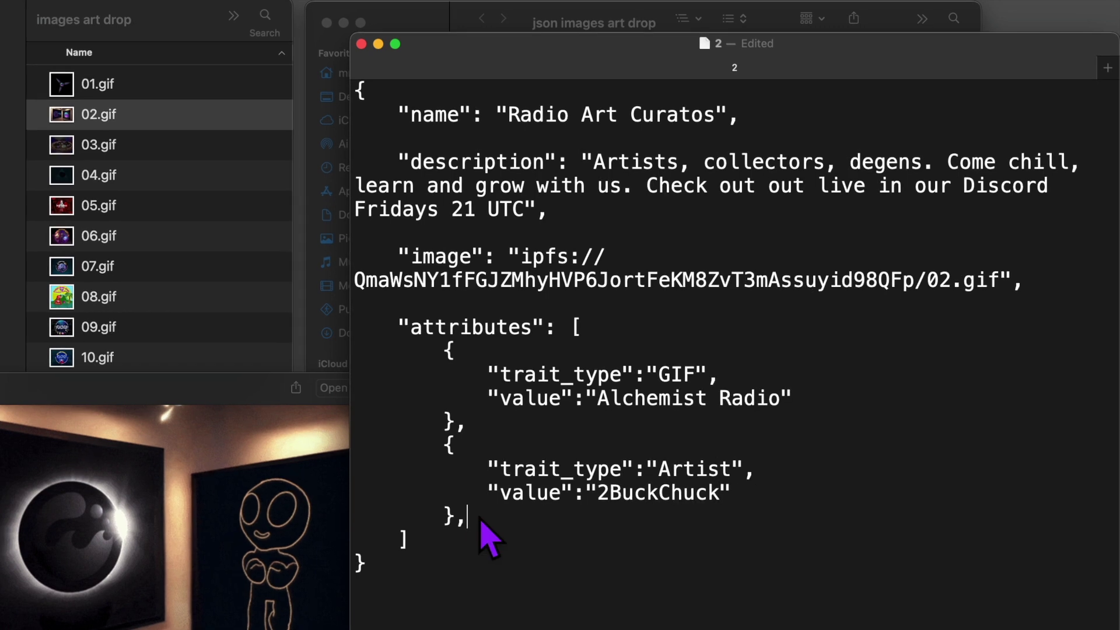
Add a copy of the Artist attribute block with value Polly.
{"action": "left_click_drag", "start_coordinate": [480, 518], "coordinate": [318, 450]}
{"action": "key", "text": "super+c"}
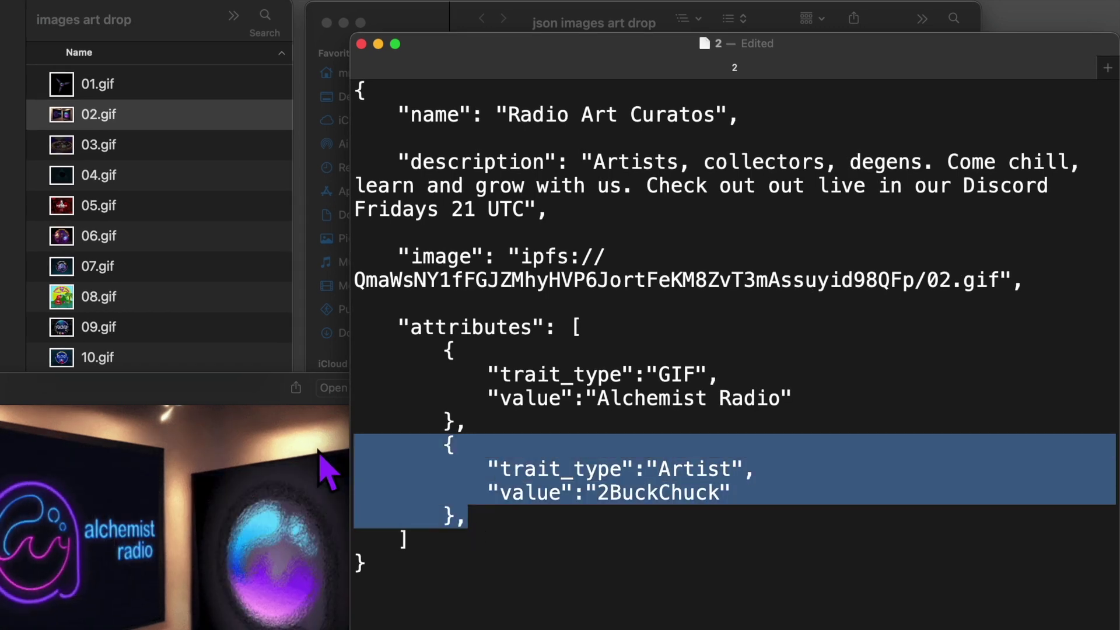
{"action": "left_click", "coordinate": [481, 527]}
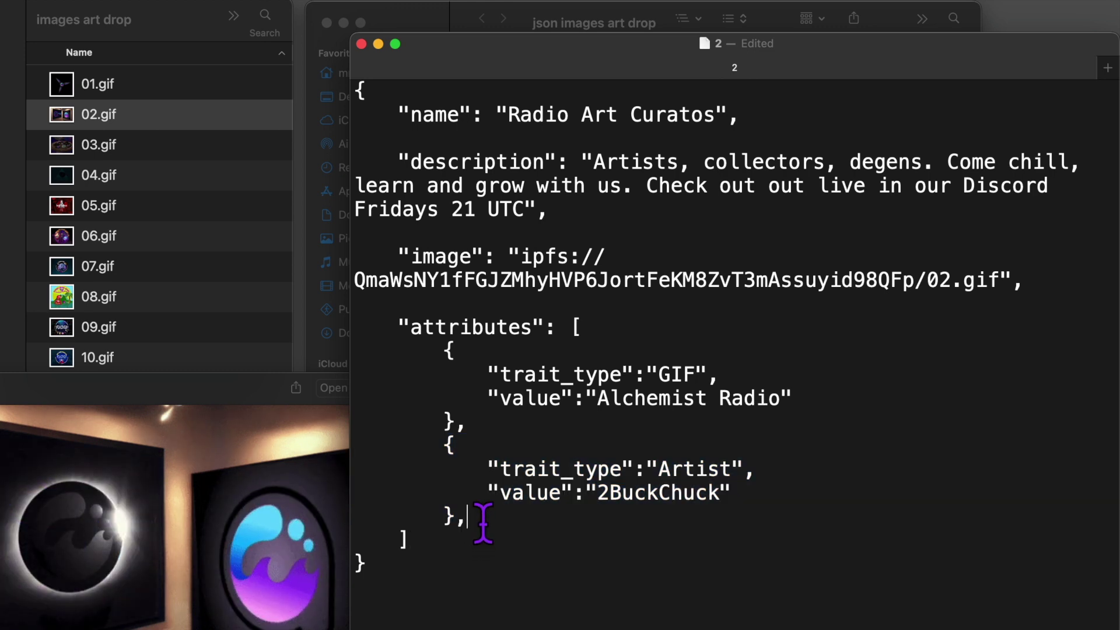
{"action": "key", "text": "Return"}
{"action": "key", "text": "super+v"}
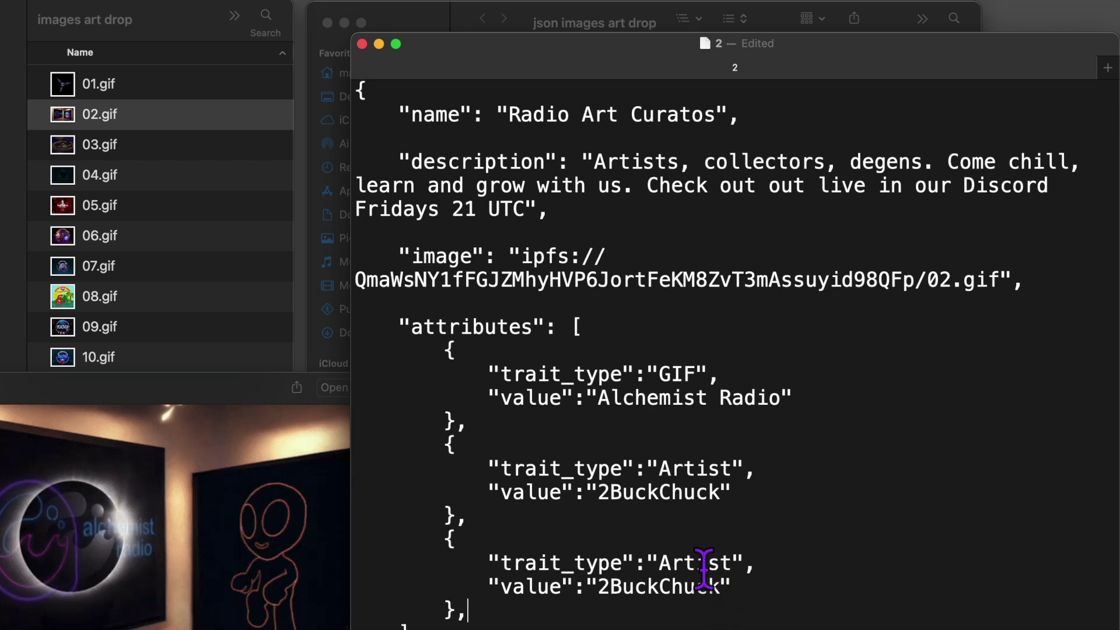
{"action": "left_click_drag", "start_coordinate": [723, 588], "coordinate": [600, 592]}
{"action": "type", "text": "Polly"}
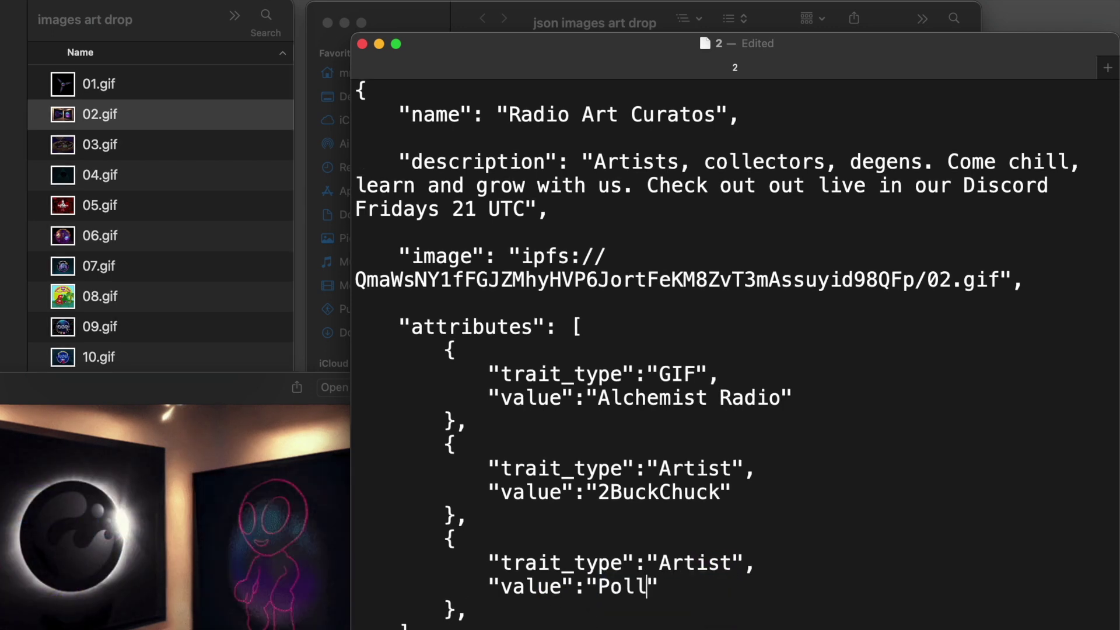
Add another Artist block valued Holland and delete the trailing comma after it.
{"action": "left_click_drag", "start_coordinate": [468, 609], "coordinate": [434, 606]}
{"action": "left_click_drag", "start_coordinate": [436, 565], "coordinate": [350, 497]}
{"action": "key", "text": "ctrl+c"}
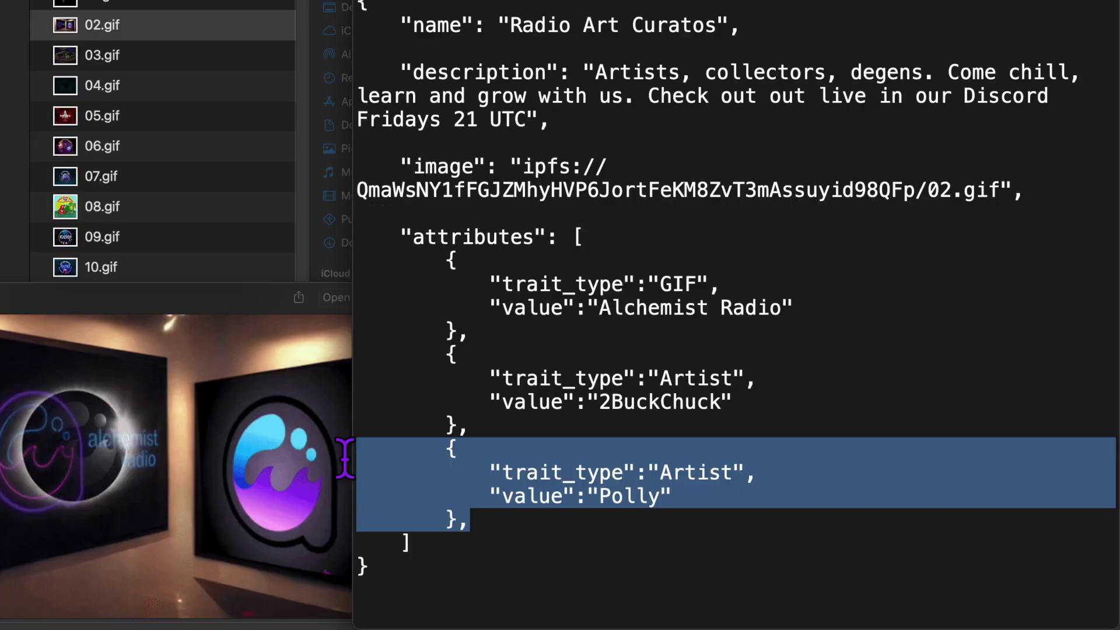
{"action": "left_click", "coordinate": [469, 518]}
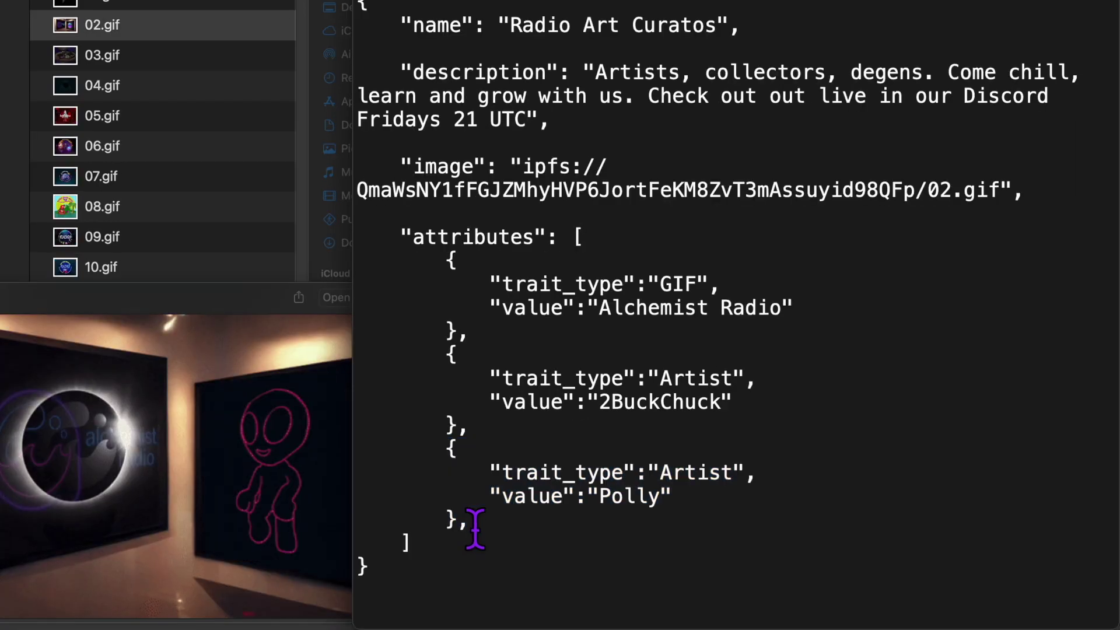
{"action": "key", "text": "Return"}
{"action": "key", "text": "ctrl+v"}
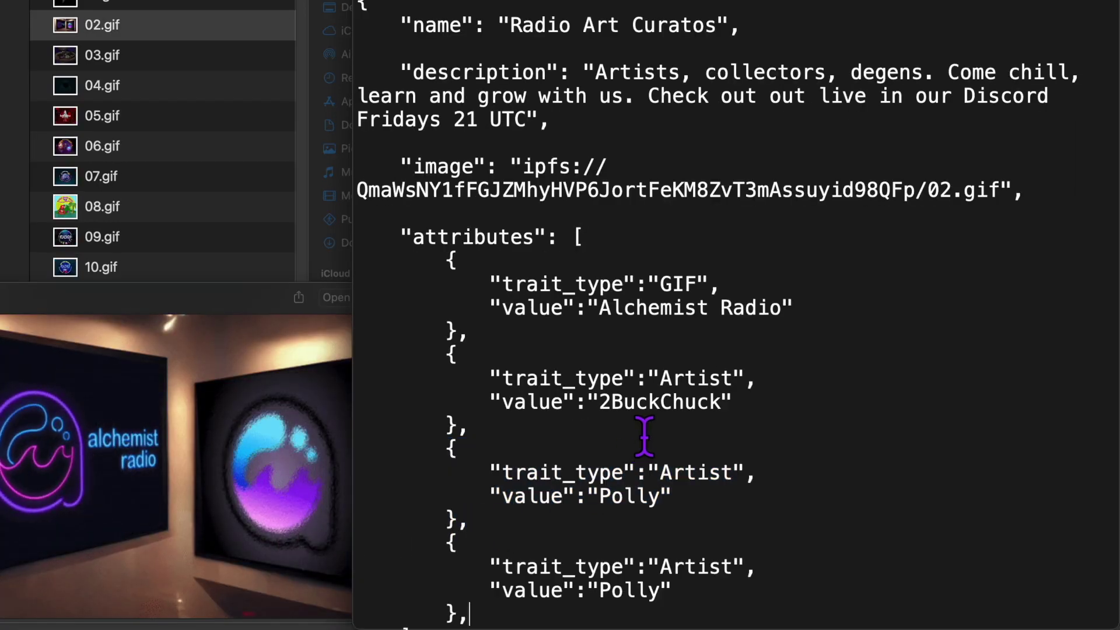
{"action": "scroll", "coordinate": [645, 431], "scroll_direction": "down", "scroll_amount": 3}
{"action": "left_click_drag", "start_coordinate": [669, 554], "coordinate": [599, 555]}
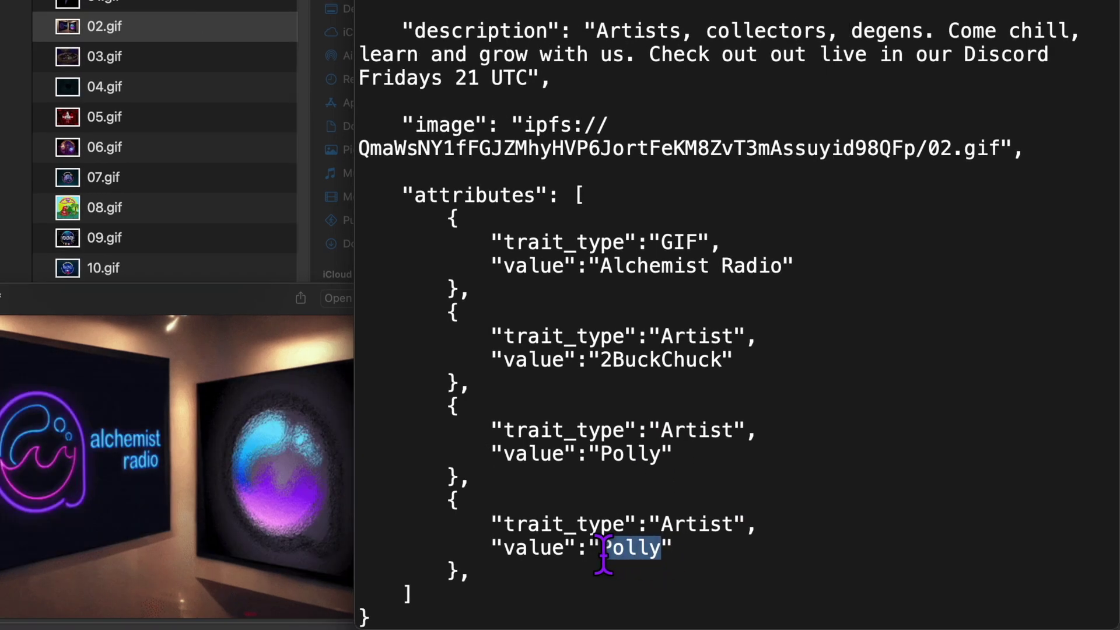
{"action": "type", "text": "Holland"}
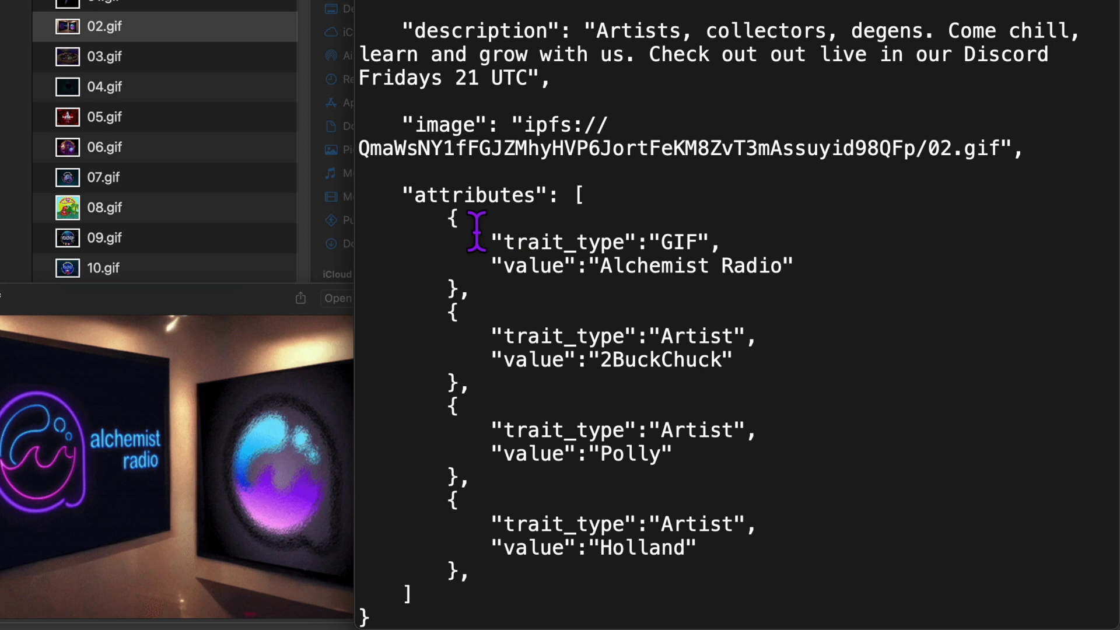
{"action": "left_click", "coordinate": [472, 573]}
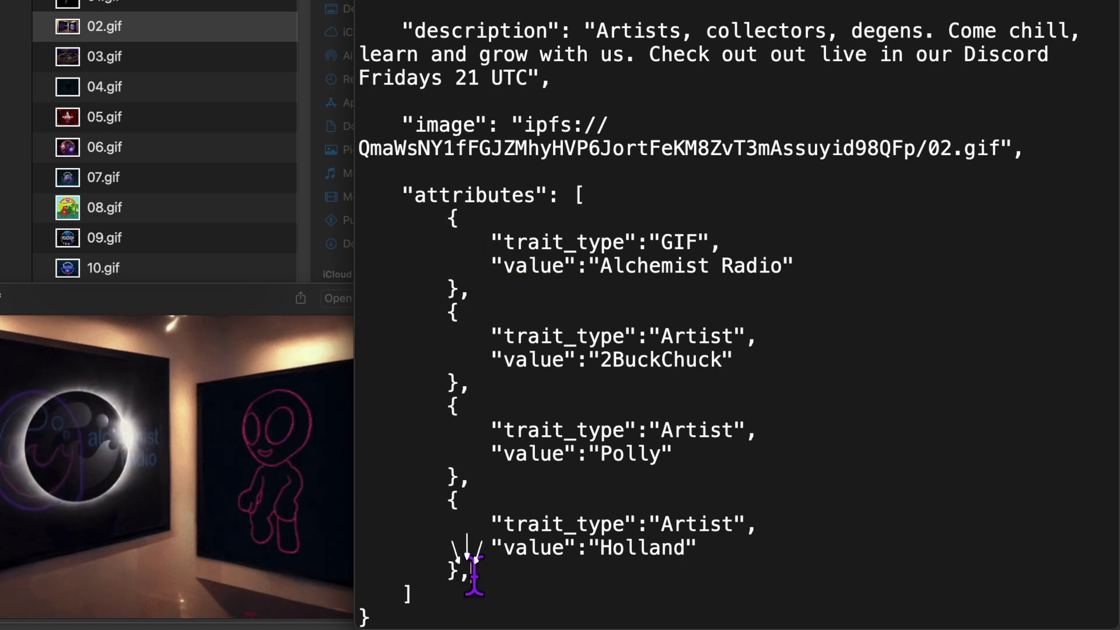
{"action": "key", "text": "BackSpace"}
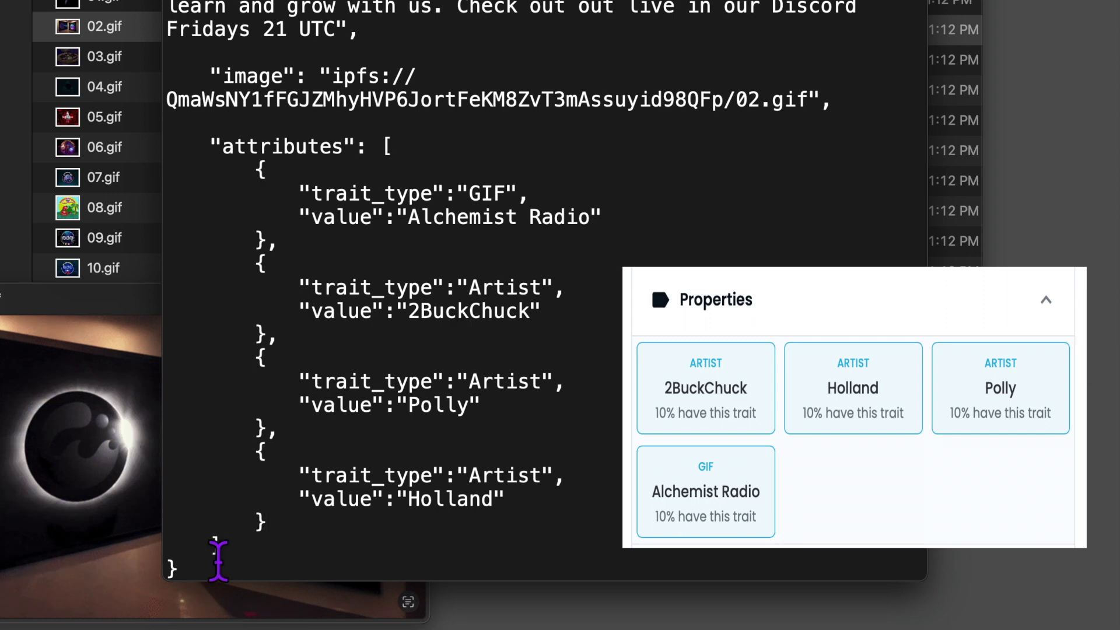
Scroll up and down through file 2's JSON to review the edited attributes.
{"action": "scroll", "coordinate": [419, 204], "scroll_direction": "up", "scroll_amount": 2}
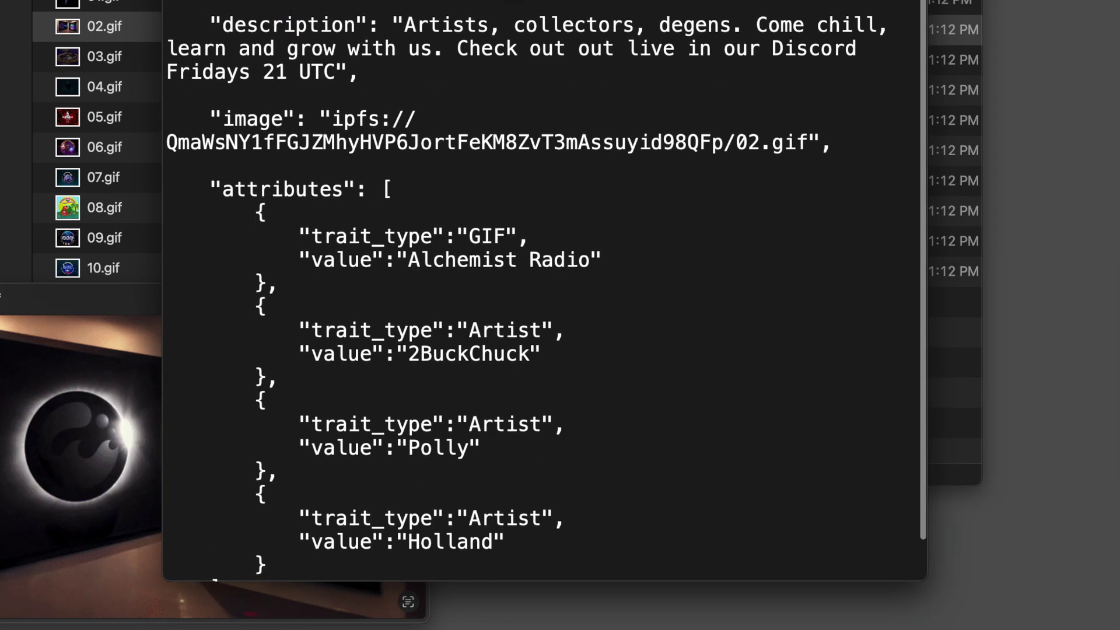
{"action": "scroll", "coordinate": [537, 88], "scroll_direction": "down", "scroll_amount": 2}
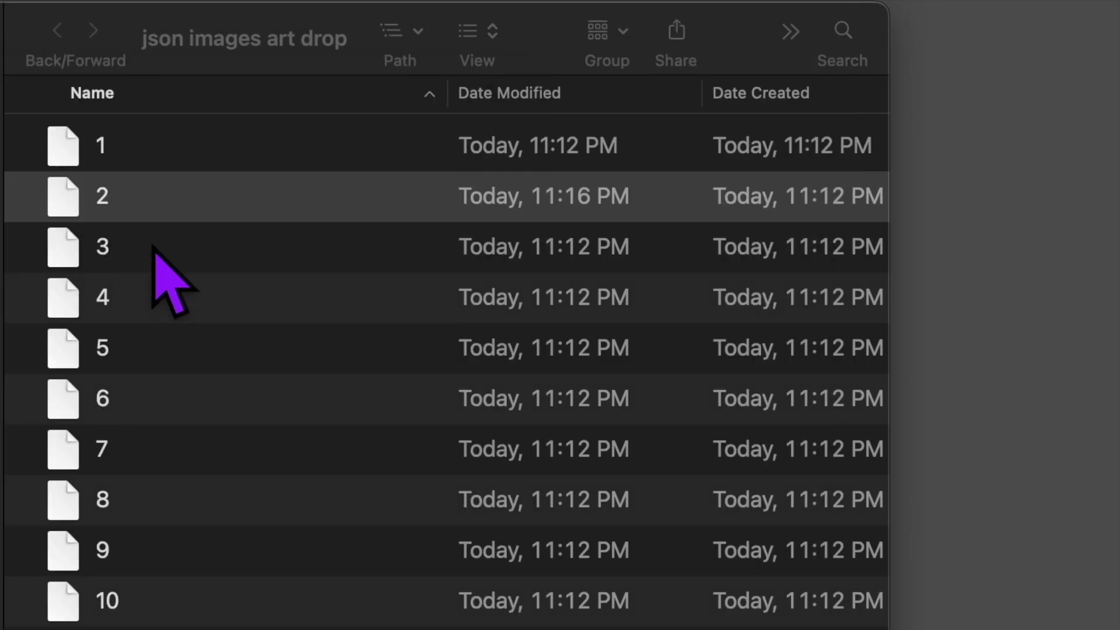
In file 3, set the name to 'Crucible NFT', paste the new description, and use 03.gif.
{"action": "double_click", "coordinate": [153, 248]}
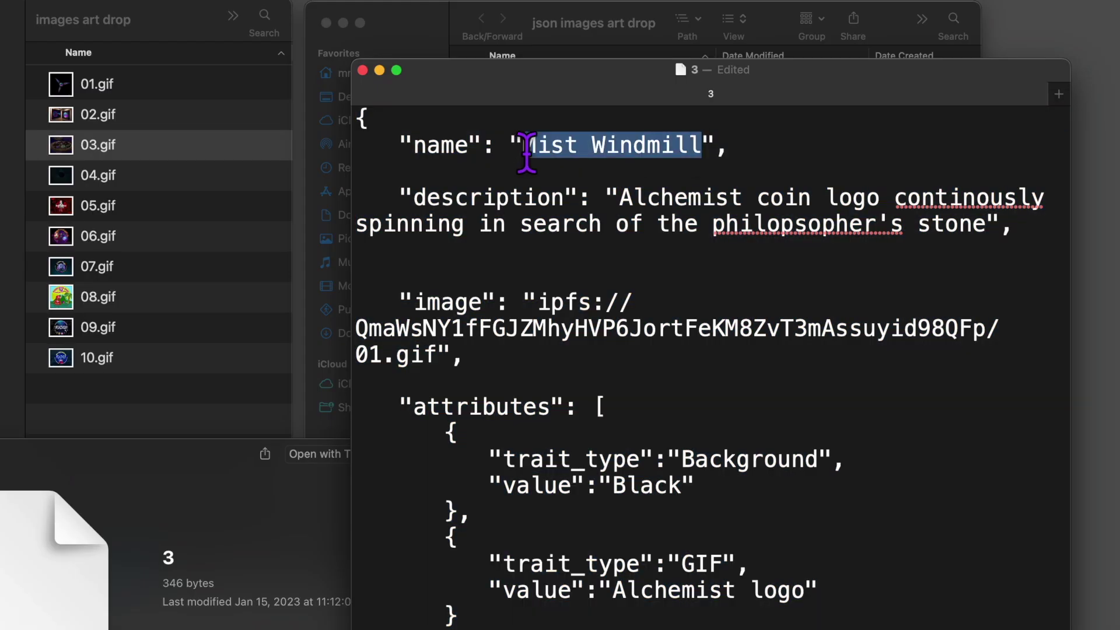
{"action": "left_click_drag", "start_coordinate": [527, 145], "coordinate": [691, 145]}
{"action": "type", "text": "Crucible NFT"}
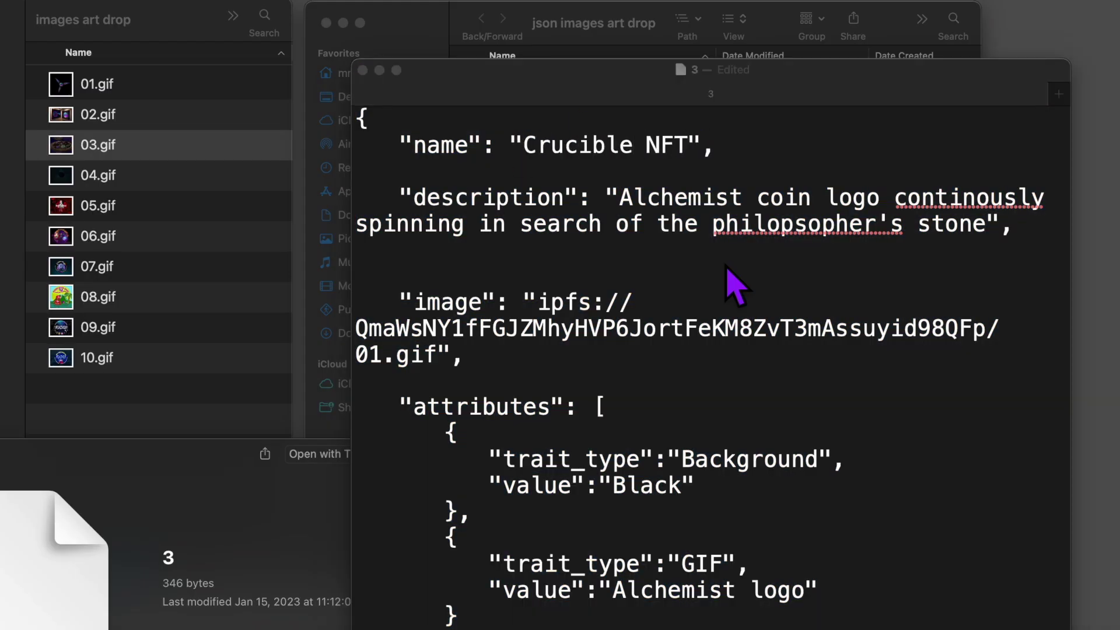
{"action": "left_click_drag", "start_coordinate": [620, 197], "coordinate": [986, 223]}
{"action": "type", "text": "Generative art, 3D, interactive, smart contract wallet with permissionless non-custodial decenrtralized rewards programs on Ethereum"}
{"action": "left_click", "coordinate": [768, 198]}
{"action": "type", "text": "collectible NFT"}
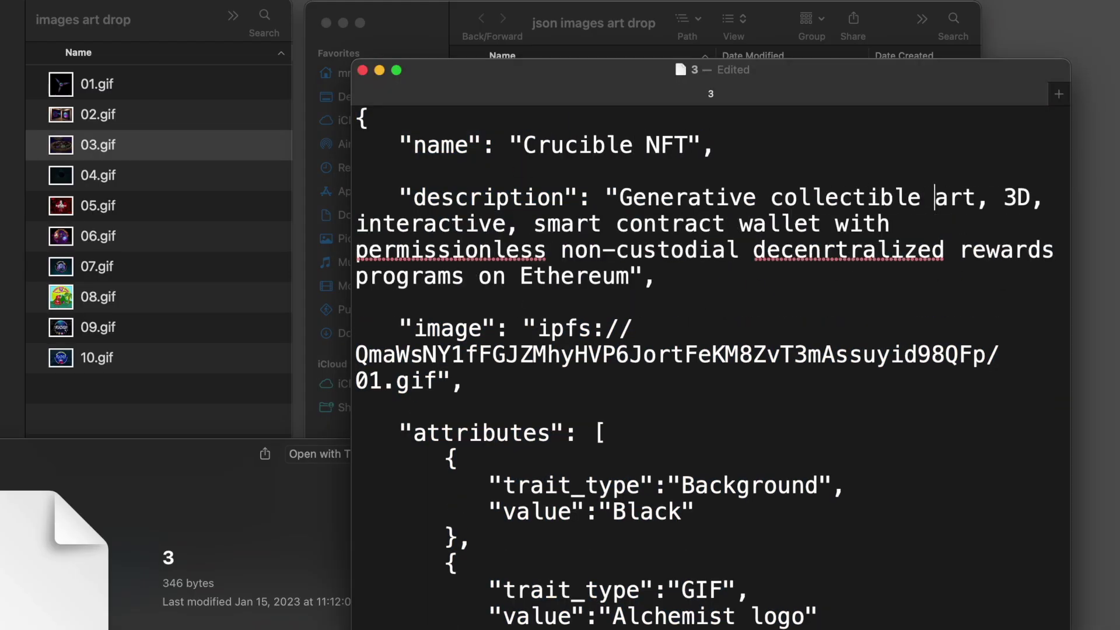
{"action": "key", "text": "BackSpace"}
{"action": "type", "text": "3"}
Rewrite the trait fields: first valued 'Crucible NFT', second trait type 'Dev'.
{"action": "double_click", "coordinate": [752, 485]}
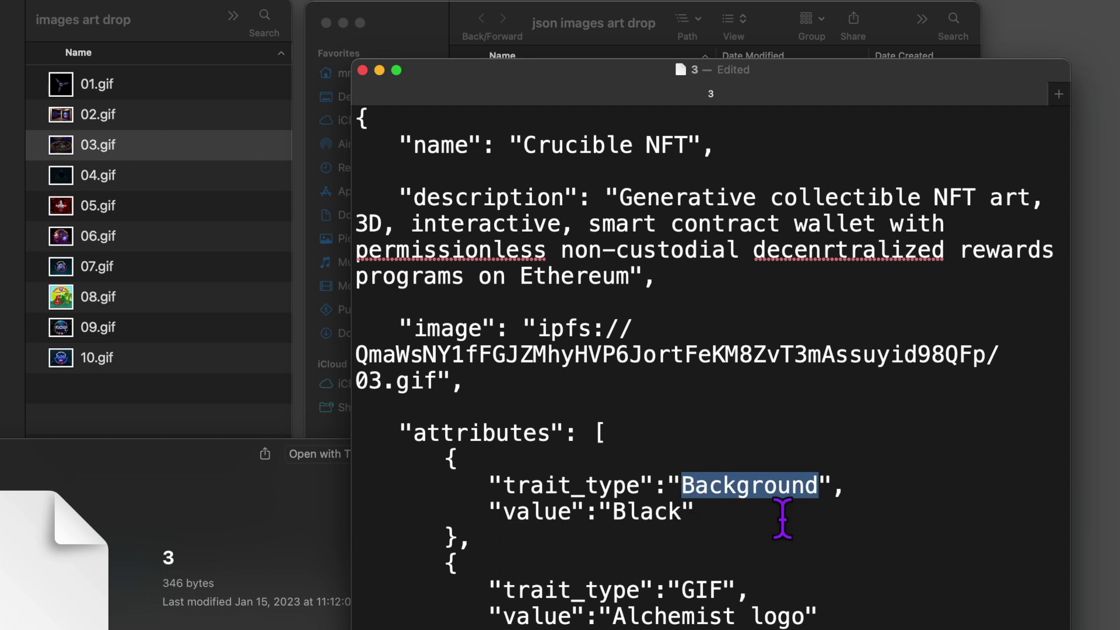
{"action": "type", "text": "NFT rp"}
{"action": "double_click", "coordinate": [631, 514]}
{"action": "type", "text": "Crucible"}
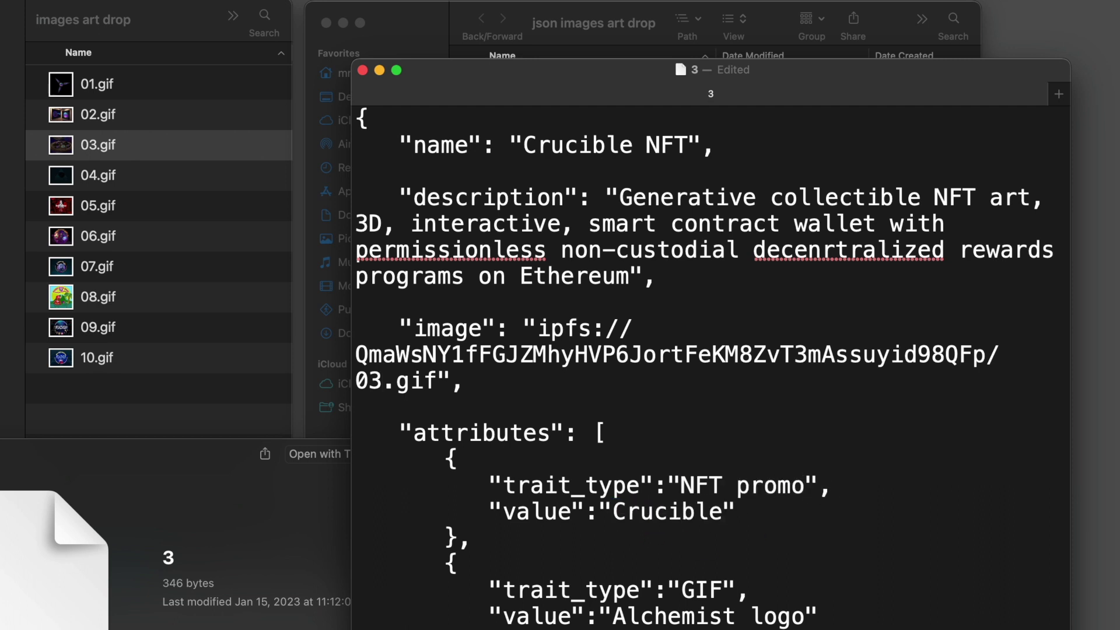
{"action": "double_click", "coordinate": [700, 485]}
{"action": "type", "text": "GIF"}
{"action": "left_click", "coordinate": [734, 511]}
{"action": "type", "text": "NFT"}
{"action": "double_click", "coordinate": [707, 590]}
{"action": "type", "text": "Dev"}
{"action": "left_click_drag", "start_coordinate": [613, 616], "coordinate": [810, 616]}
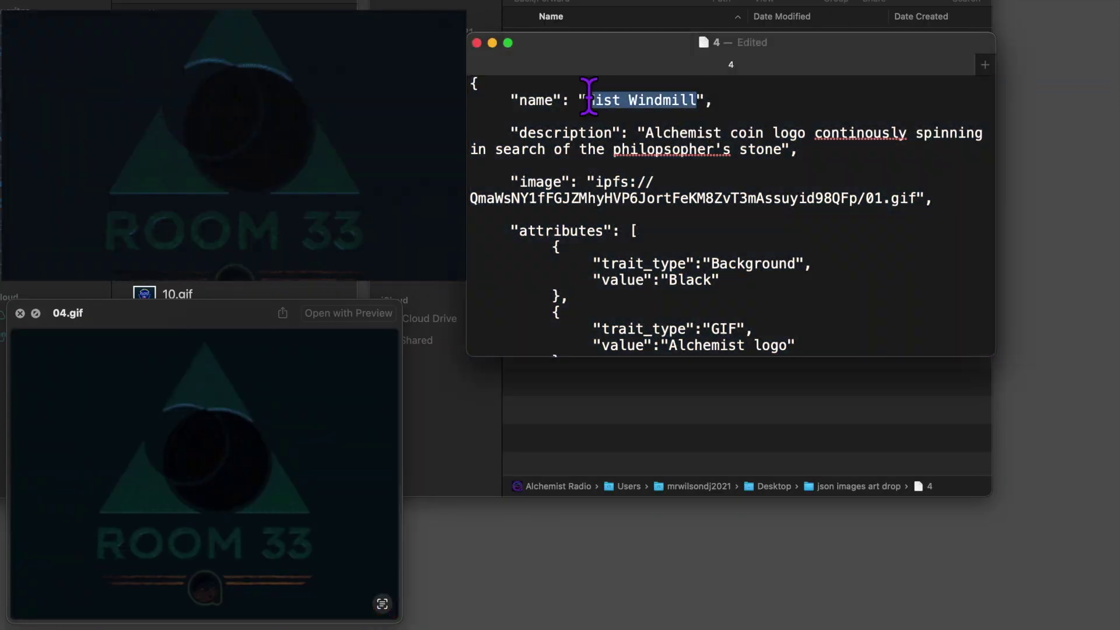
Rename file 4 to Room 33, paste its new description, and point the image to 04.gif.
{"action": "type", "text": "Room 33"}
{"action": "left_click_drag", "start_coordinate": [639, 133], "coordinate": [790, 150]}
{"action": "type", "text": "Coming soon. The first Alchemist coin gallery feat artist Karl Schulschenk’s  futuristic world Hong Congo"}
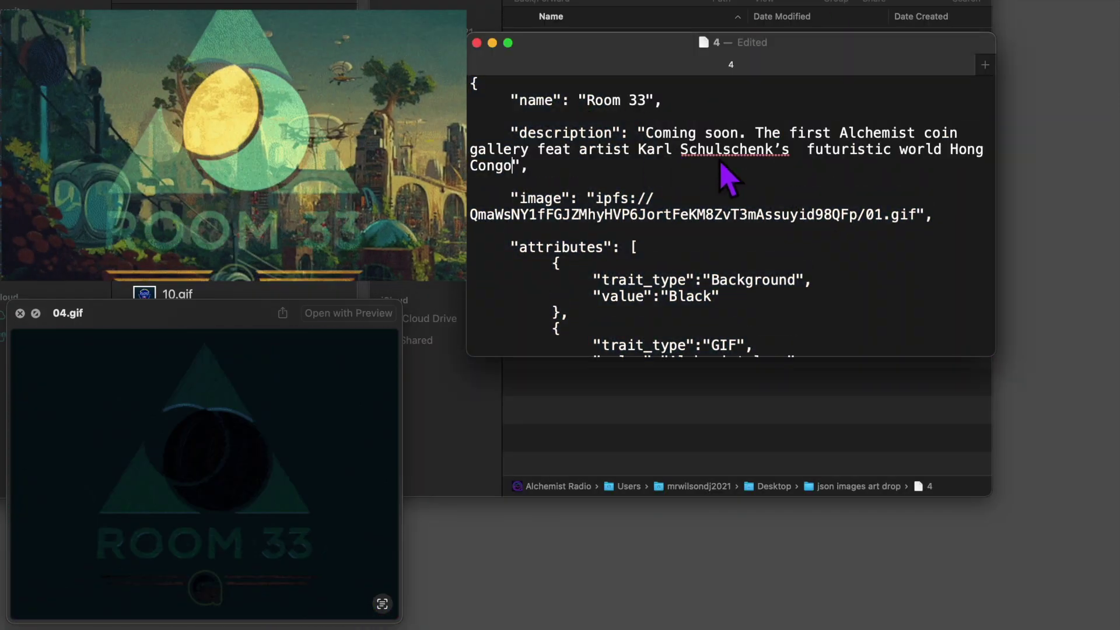
{"action": "left_click", "coordinate": [883, 216]}
{"action": "key", "text": "BackSpace"}
{"action": "type", "text": "4"}
{"action": "scroll", "coordinate": [845, 268], "scroll_direction": "down", "scroll_amount": 3}
Change file 4's traits to GIF: Promo Hong Cong and Artist with the artist's name.
{"action": "double_click", "coordinate": [717, 231]}
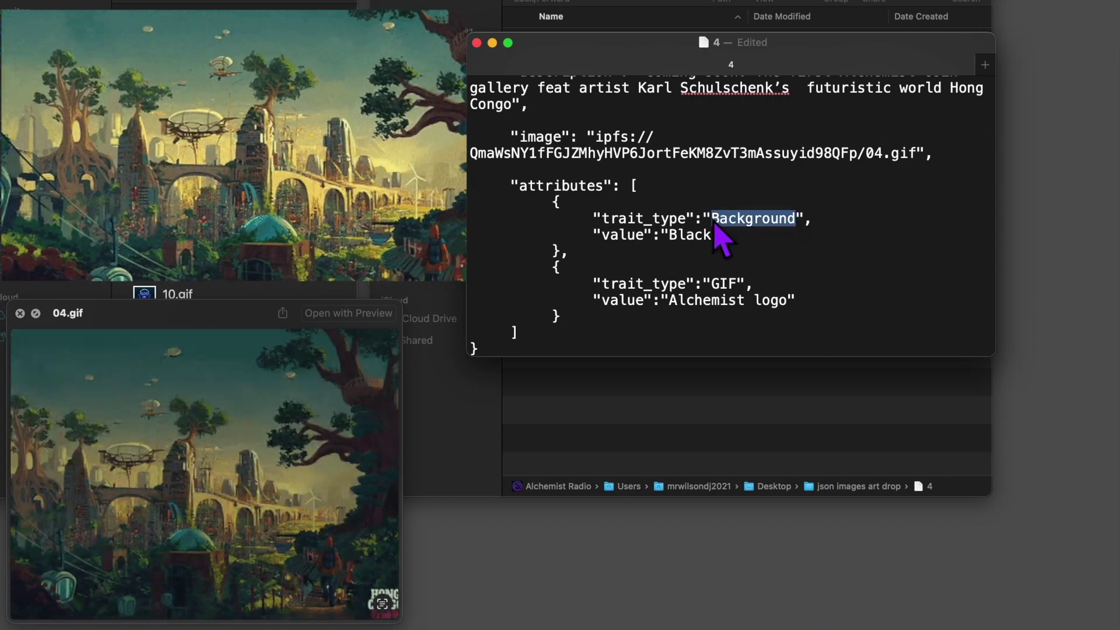
{"action": "type", "text": "GIF"}
{"action": "double_click", "coordinate": [693, 245]}
{"action": "type", "text": "Promo Hong Cong"}
{"action": "type", "text": "Artist"}
{"action": "left_click_drag", "start_coordinate": [792, 310], "coordinate": [669, 311]}
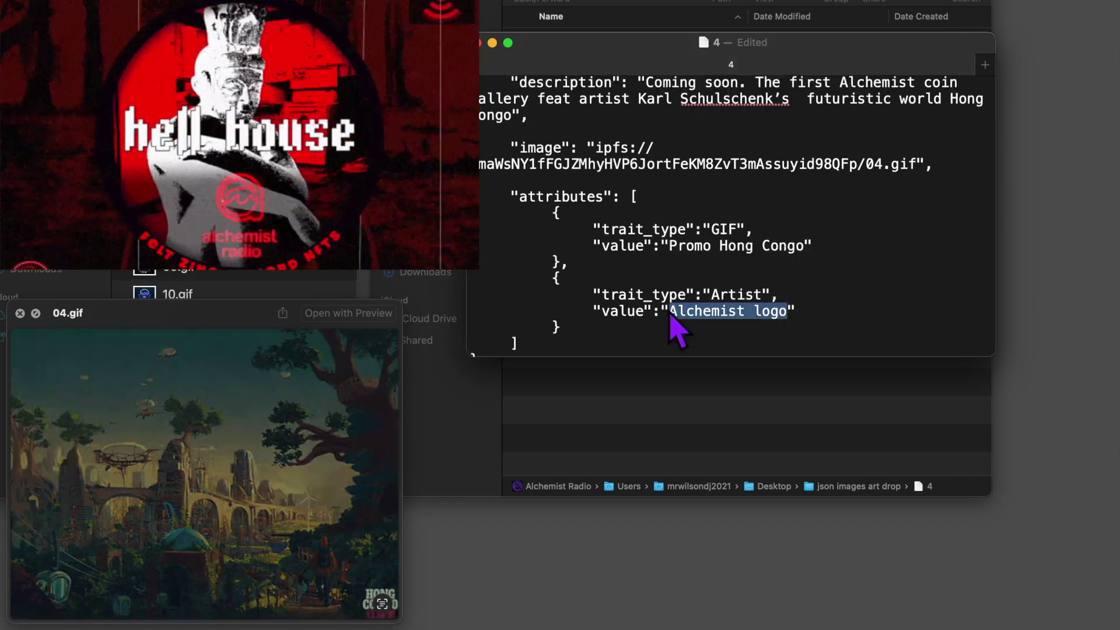
{"action": "type", "text": "Karl Schulschenk"}
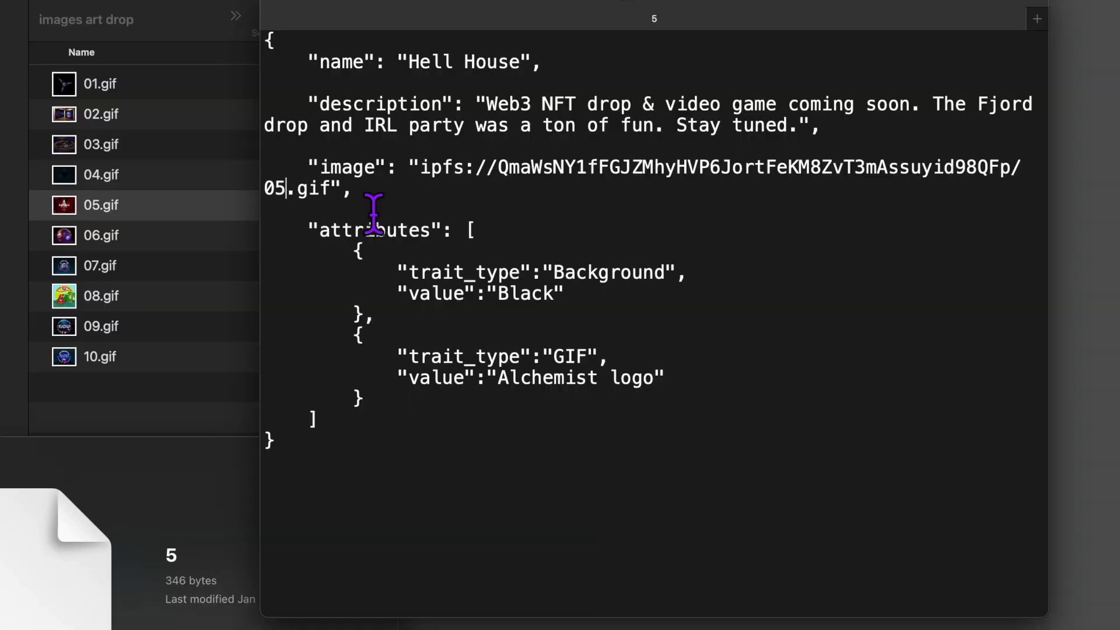
Set file 5's traits to GIF: HELL HOUSE promo and DEV with the developer's name.
{"action": "double_click", "coordinate": [606, 272]}
{"action": "type", "text": "GIF"}
{"action": "left_click_drag", "start_coordinate": [558, 303], "coordinate": [501, 297]}
{"action": "type", "text": "HELL HOUSE promo"}
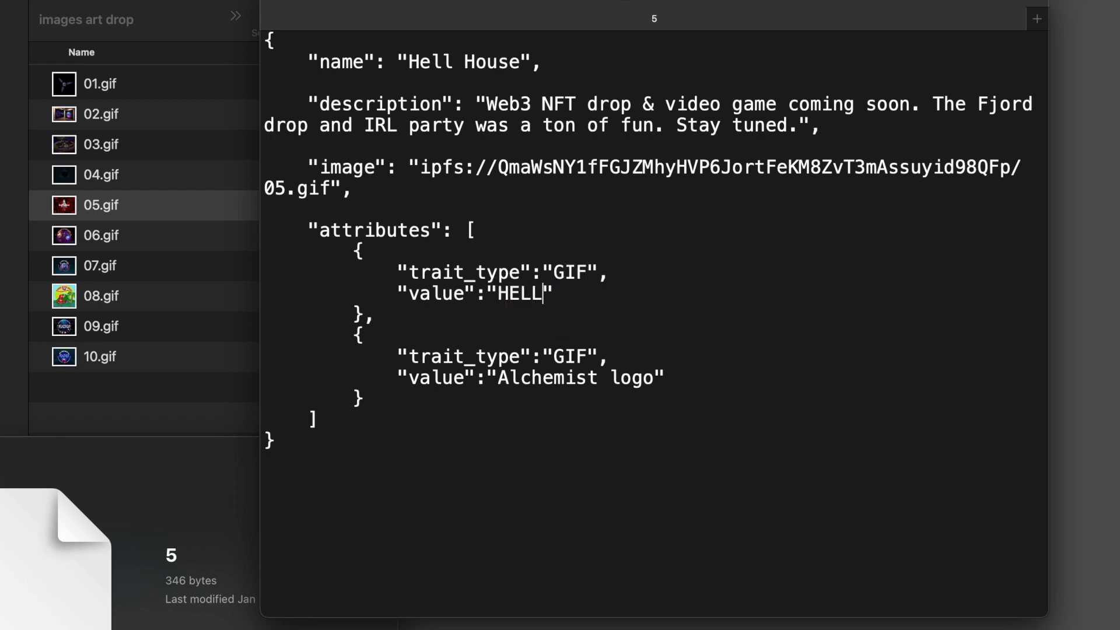
{"action": "double_click", "coordinate": [574, 356]}
{"action": "key", "text": "BackSpace"}
{"action": "type", "text": "DEV"}
{"action": "double_click", "coordinate": [632, 377]}
{"action": "type", "text": "Dev Moore"}
Add a DJ attribute block with the DJ's name to file 5 and close it.
{"action": "type", "text": "}, { \"trait_type\":\"DEV\", \"value\":\"Alchemist Dev Moore\""}
{"action": "type", "text": "DJ"}
{"action": "left_click_drag", "start_coordinate": [716, 461], "coordinate": [499, 462]}
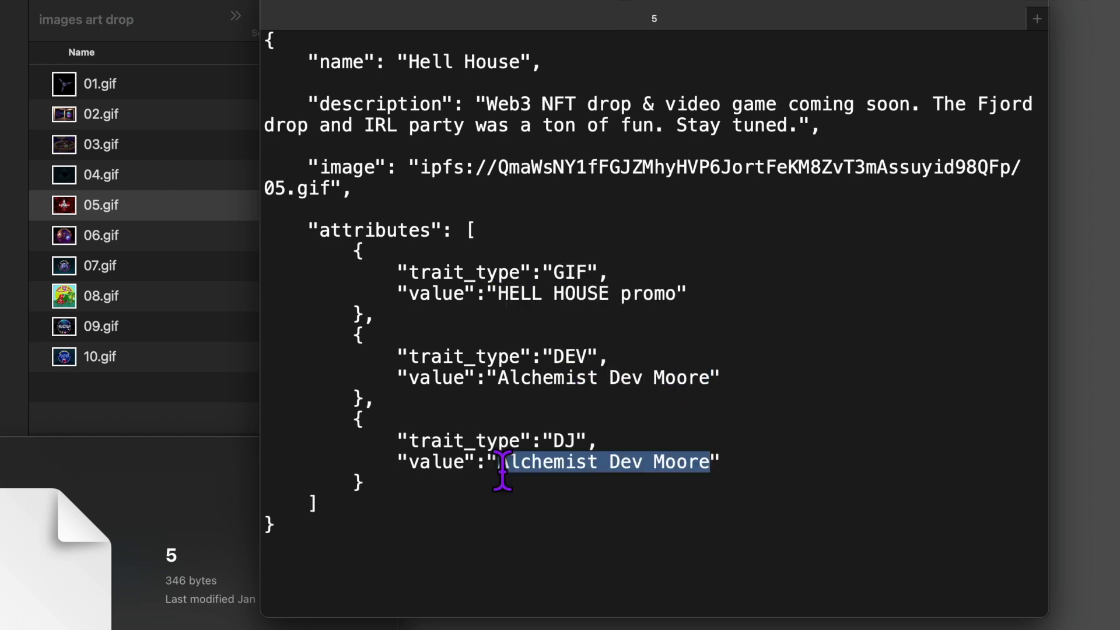
{"action": "type", "text": "Jawwn Diego"}
{"action": "key", "text": "super+w"}
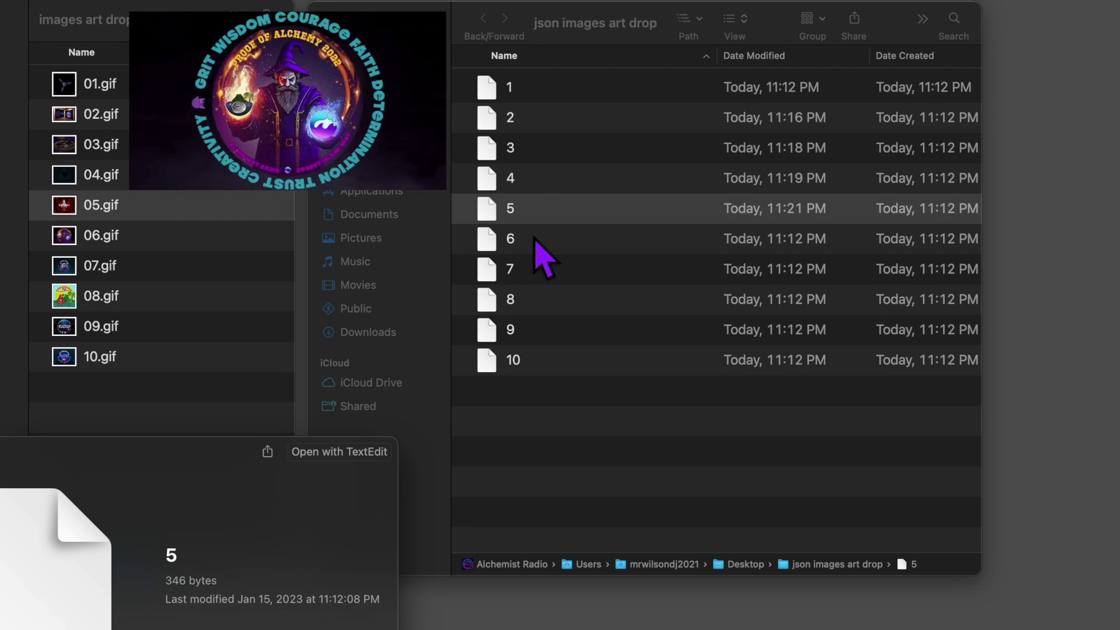
Rename file 6 to Proof of Alchemy, paste the art-contest description, and use image 06.gif.
{"action": "left_click", "coordinate": [535, 239]}
{"action": "left_click", "coordinate": [142, 235]}
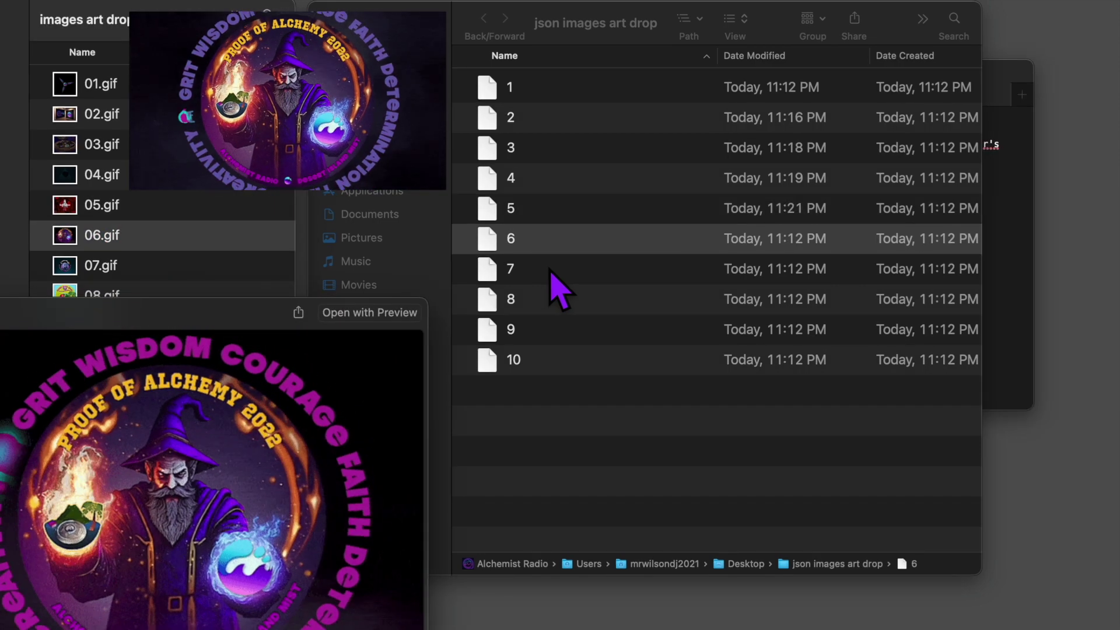
{"action": "double_click", "coordinate": [562, 240]}
{"action": "left_click_drag", "start_coordinate": [753, 137], "coordinate": [607, 138]}
{"action": "type", "text": "Proof of Alchem"}
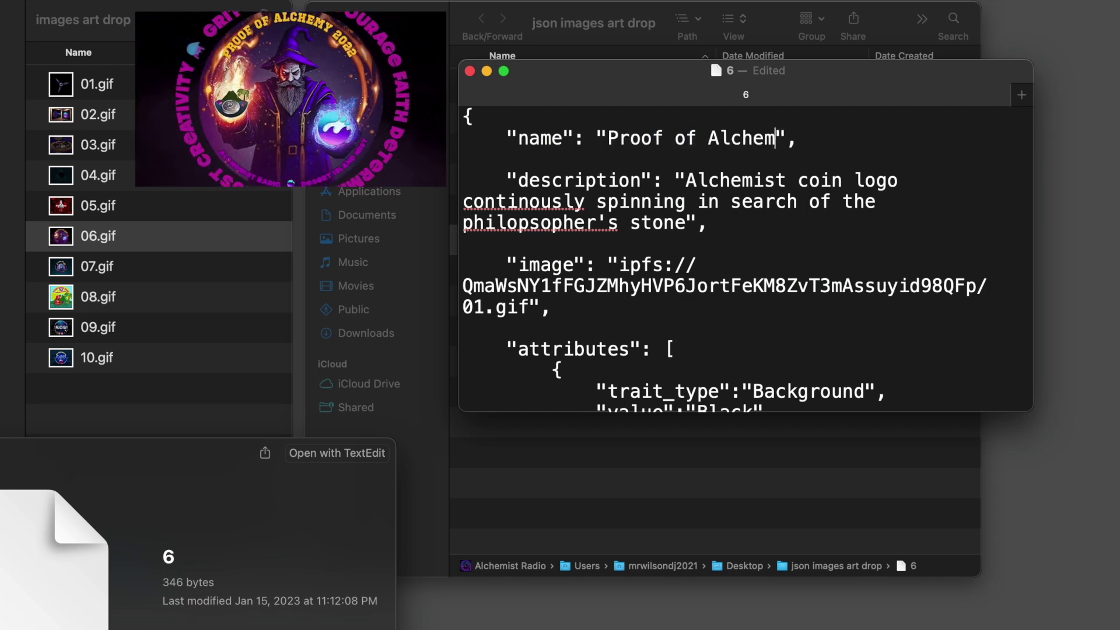
{"action": "type", "text": "y"}
{"action": "left_click", "coordinate": [688, 248]}
{"action": "type", "text": "Dope art contest every month. Win $mist. Check out @proofofalchemy on Twitter"}
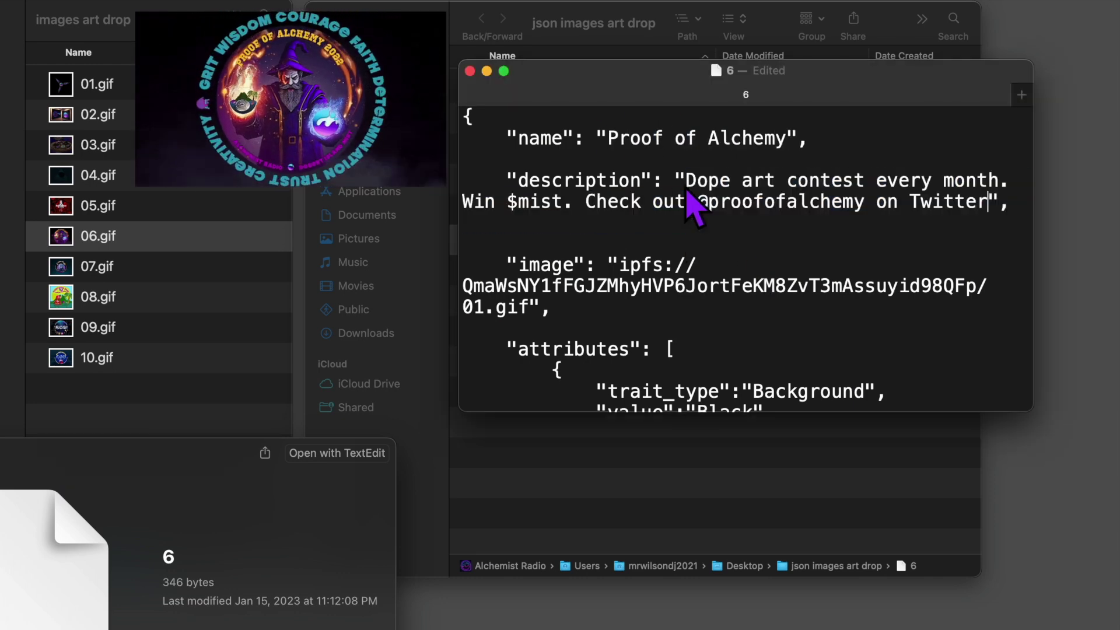
{"action": "scroll", "coordinate": [641, 221], "scroll_direction": "down", "scroll_amount": 5}
{"action": "left_click", "coordinate": [485, 177]}
{"action": "key", "text": "BackSpace"}
{"action": "type", "text": "6"}
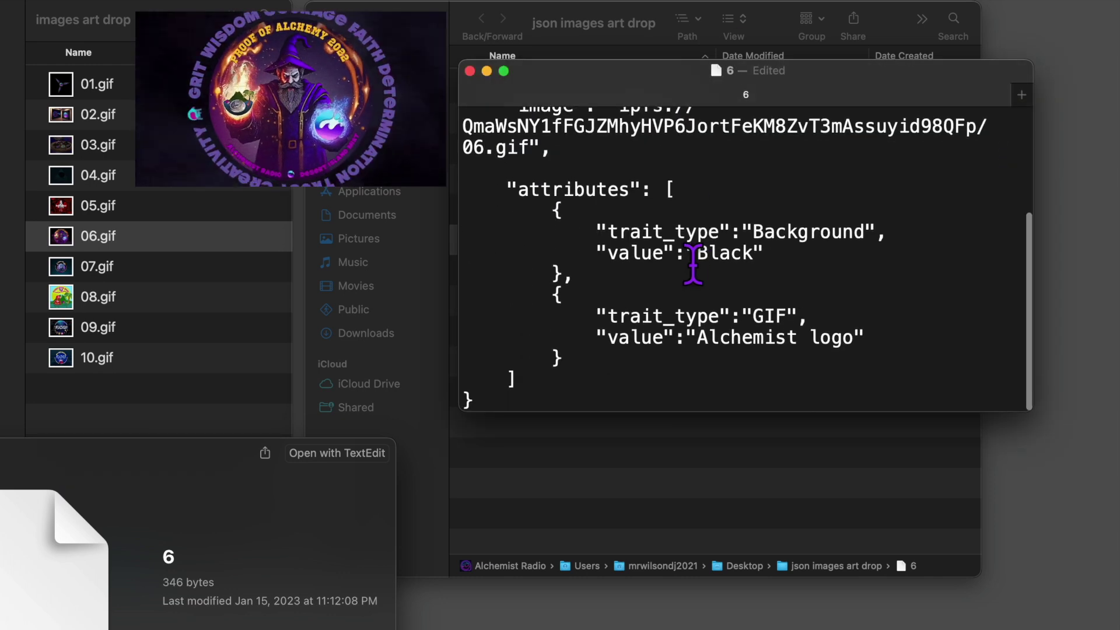
Set file 6's traits to GIF: POA Wizard and Artist: Crypto, then close it.
{"action": "double_click", "coordinate": [758, 233]}
{"action": "key", "text": "BackSpace"}
{"action": "type", "text": "GIF"}
{"action": "left_click_drag", "start_coordinate": [753, 254], "coordinate": [692, 256]}
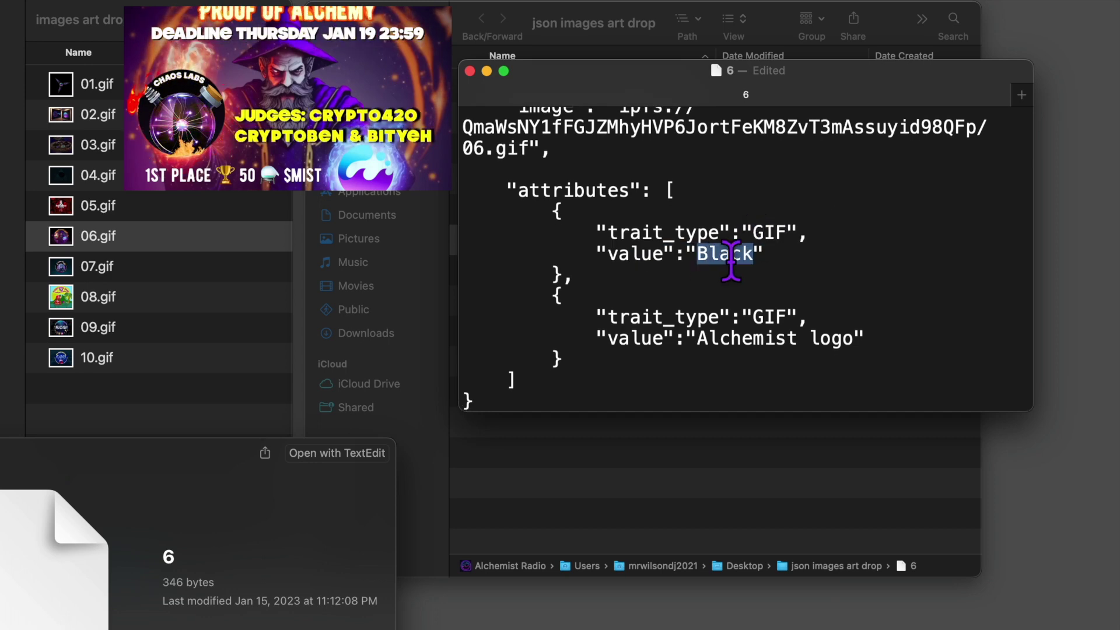
{"action": "type", "text": "POA Wizard"}
{"action": "double_click", "coordinate": [773, 317]}
{"action": "type", "text": "Artist"}
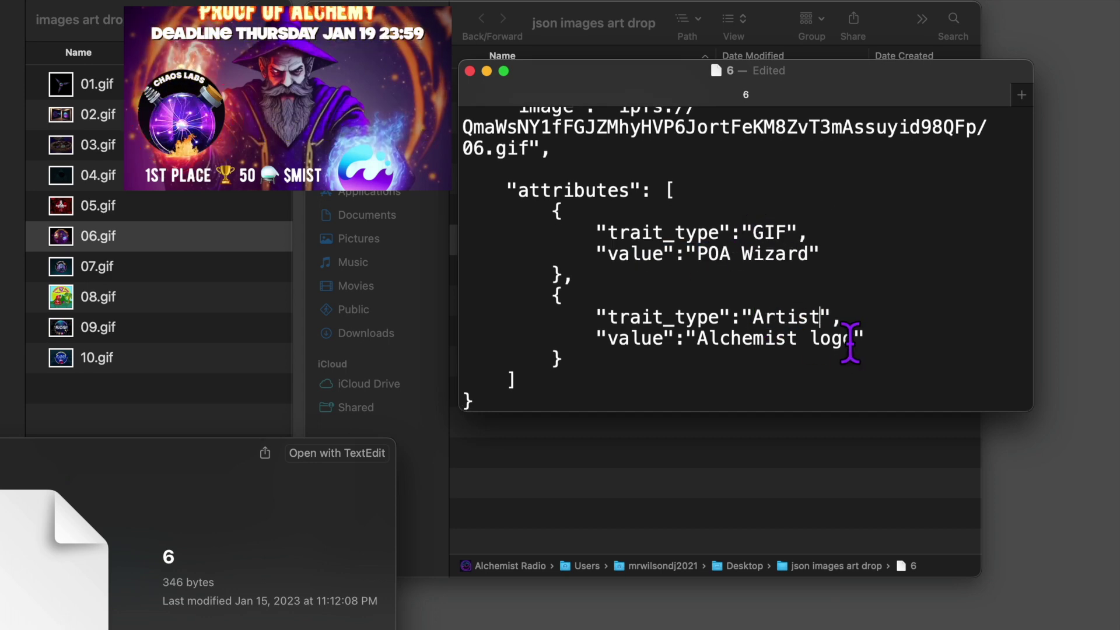
{"action": "left_click_drag", "start_coordinate": [851, 338], "coordinate": [697, 338]}
{"action": "type", "text": "Crypto420"}
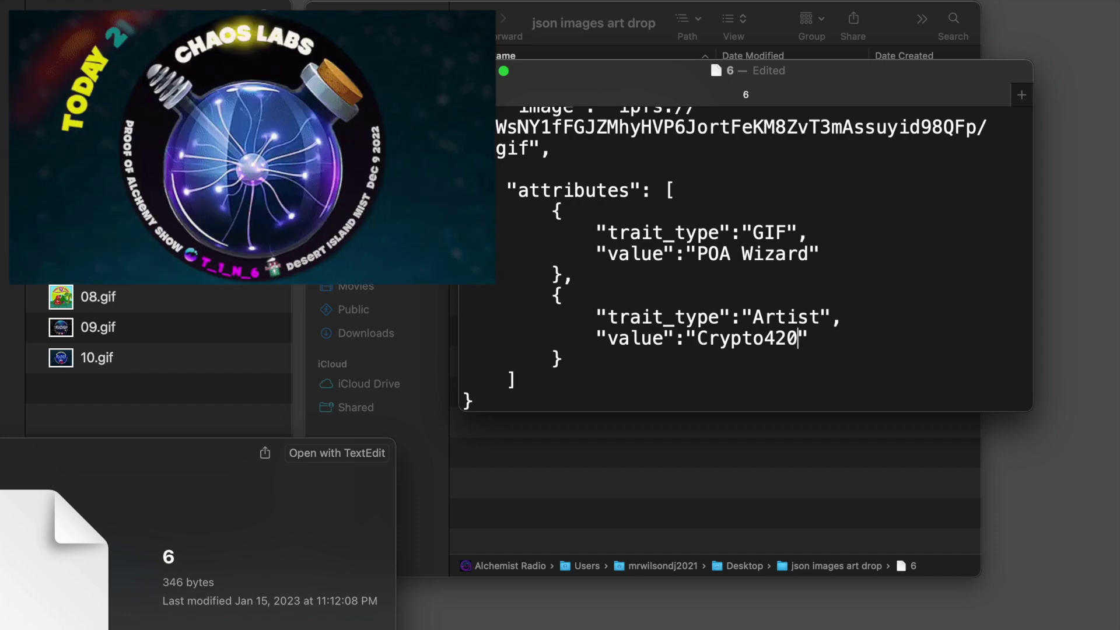
{"action": "key", "text": "super+w"}
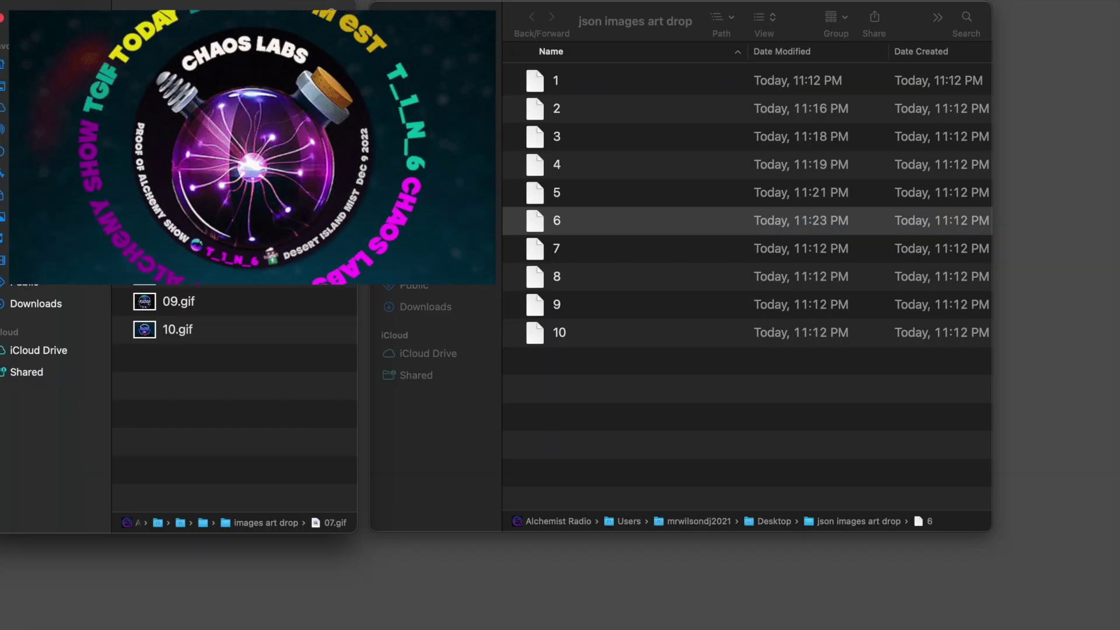
Open file 7 and set its second trait to GIF with value POAP T_1_N.
{"action": "double_click", "coordinate": [523, 271]}
{"action": "left_click", "coordinate": [607, 486]}
{"action": "type", "text": "GIF"}
{"action": "left_click_drag", "start_coordinate": [693, 504], "coordinate": [570, 503]}
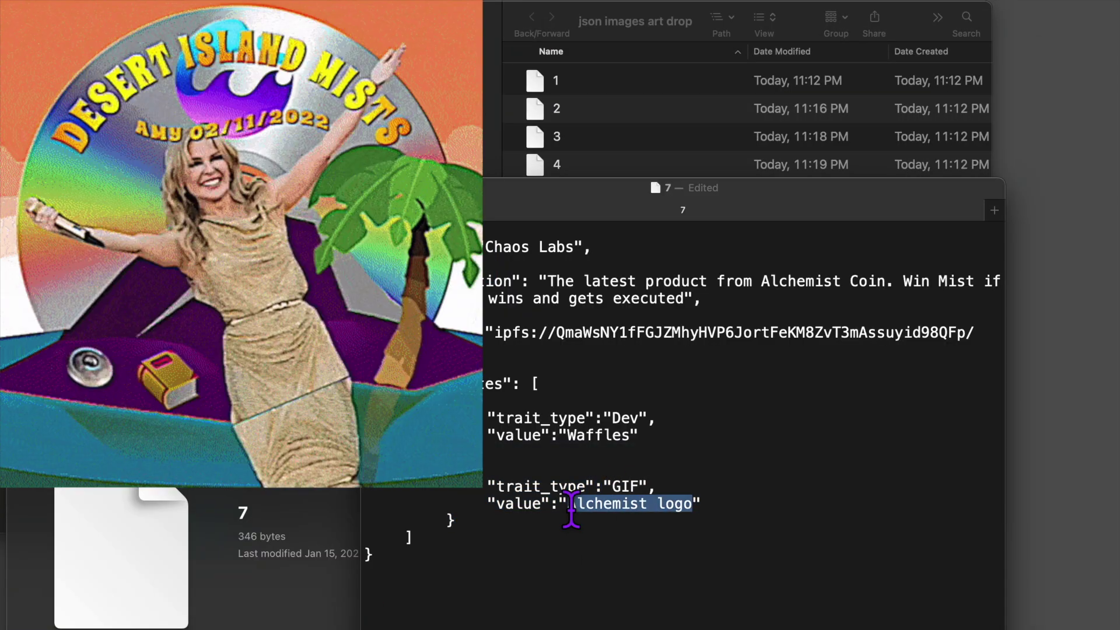
{"action": "type", "text": "POAP T_1_N"}
{"action": "key", "text": "BackSpace"}
{"action": "key", "text": "BackSpace"}
{"action": "key", "text": "BackSpace"}
{"action": "key", "text": "BackSpace"}
{"action": "key", "text": "BackSpace"}
{"action": "key", "text": "BackSpace"}
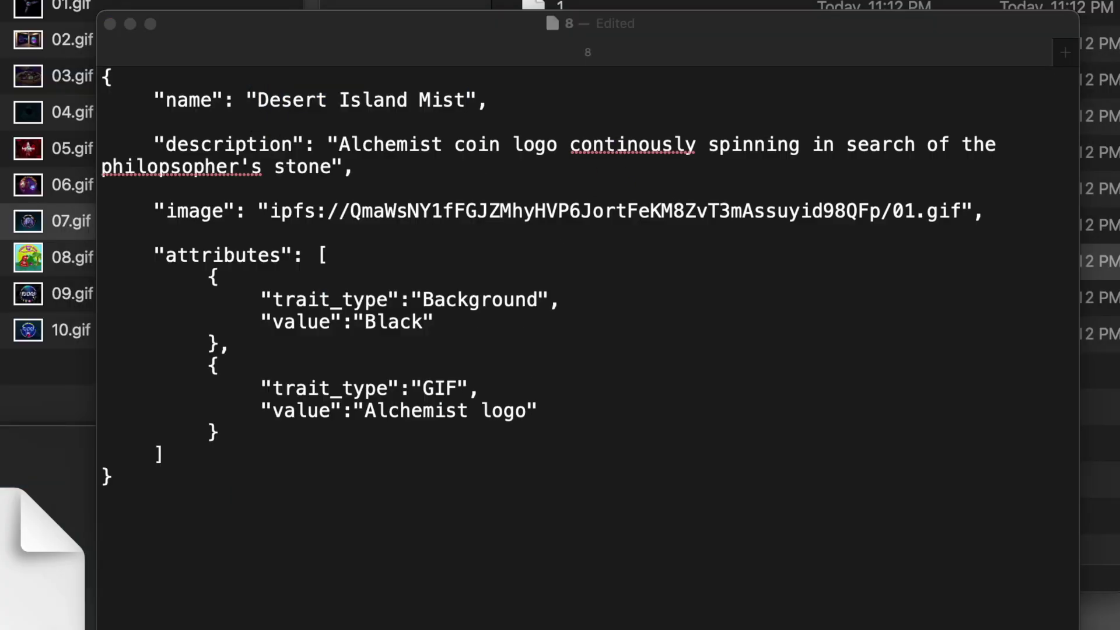
Paste the Desert Island Mist description, switch to 08.gif, and retype the first trait as POAP: Series P.
{"action": "left_click", "coordinate": [379, 166]}
{"action": "mouse_move", "coordinate": [337, 167]}
{"action": "left_mouse_down"}
{"action": "mouse_move", "coordinate": [383, 148]}
{"action": "mouse_move", "coordinate": [340, 146]}
{"action": "left_mouse_up"}
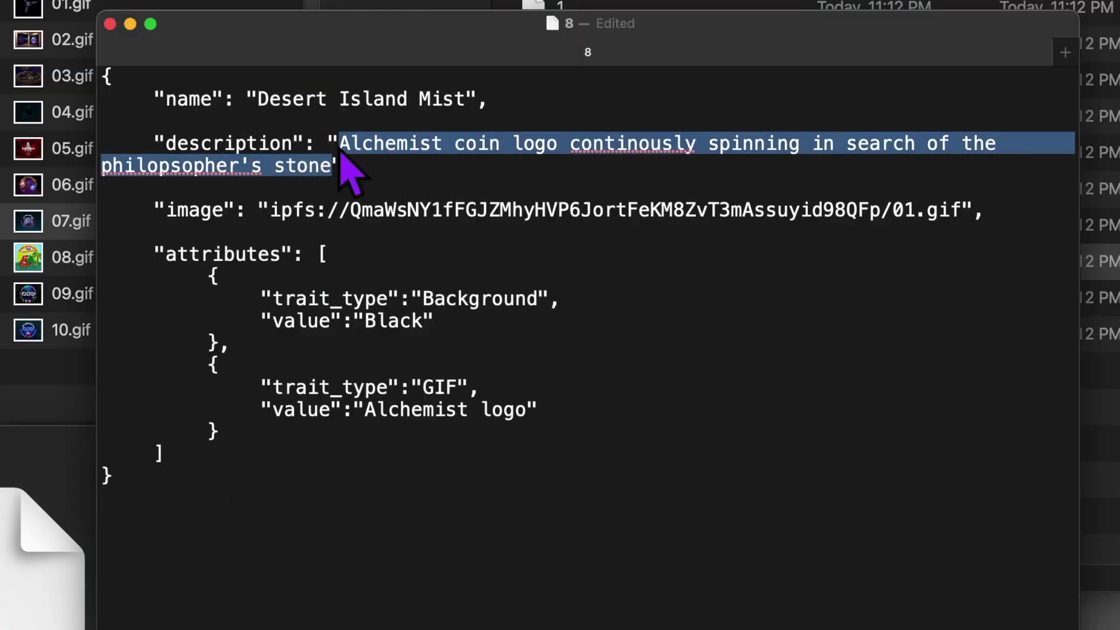
{"action": "key", "text": "super+v"}
{"action": "left_click", "coordinate": [904, 211]}
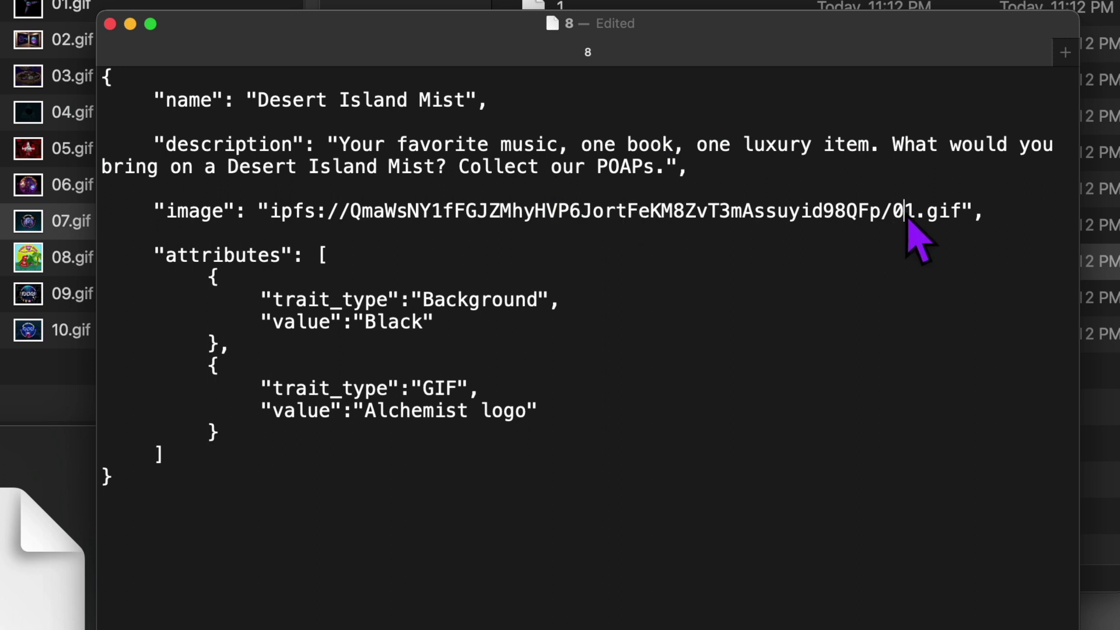
{"action": "key", "text": "BackSpace"}
{"action": "type", "text": "8"}
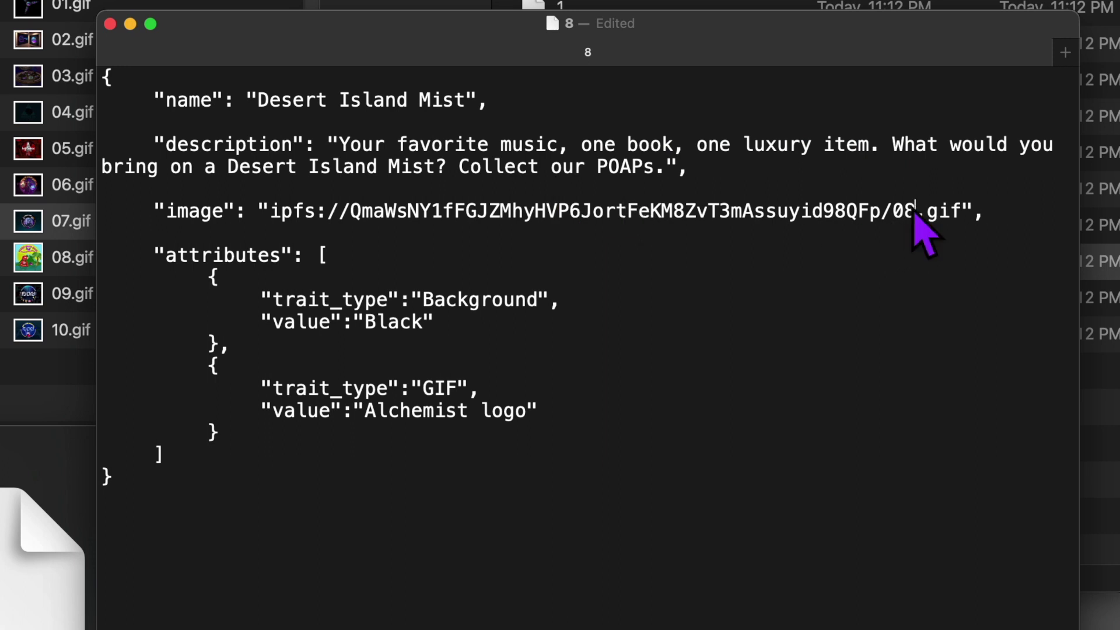
{"action": "left_click_drag", "start_coordinate": [546, 300], "coordinate": [367, 331]}
{"action": "type", "text": "POAP\", \"value\":\""}
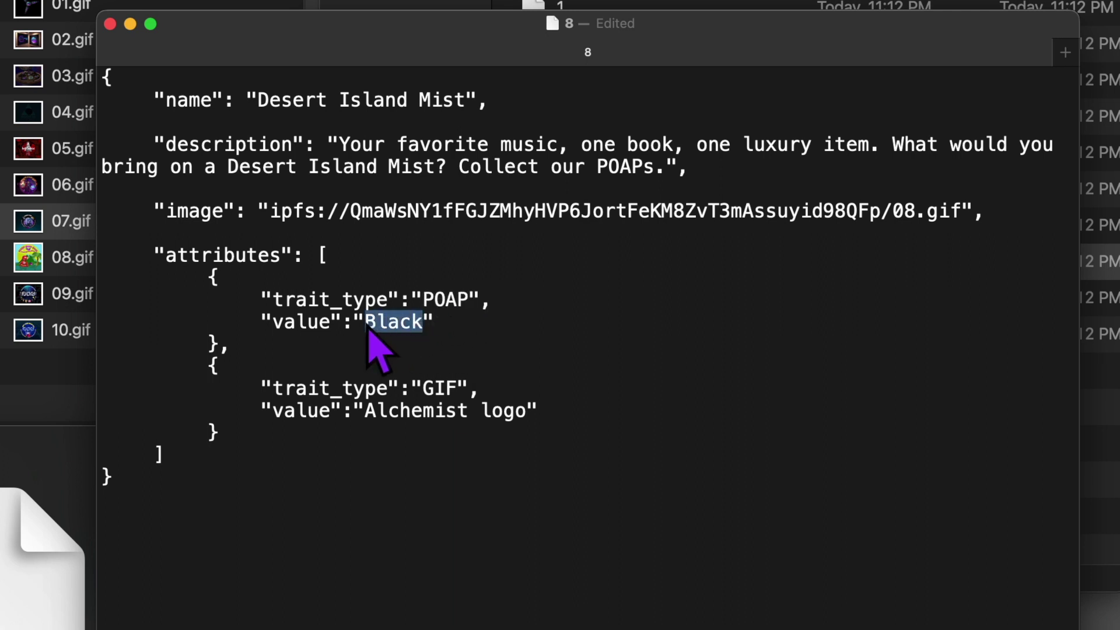
{"action": "type", "text": "Series Promo"}
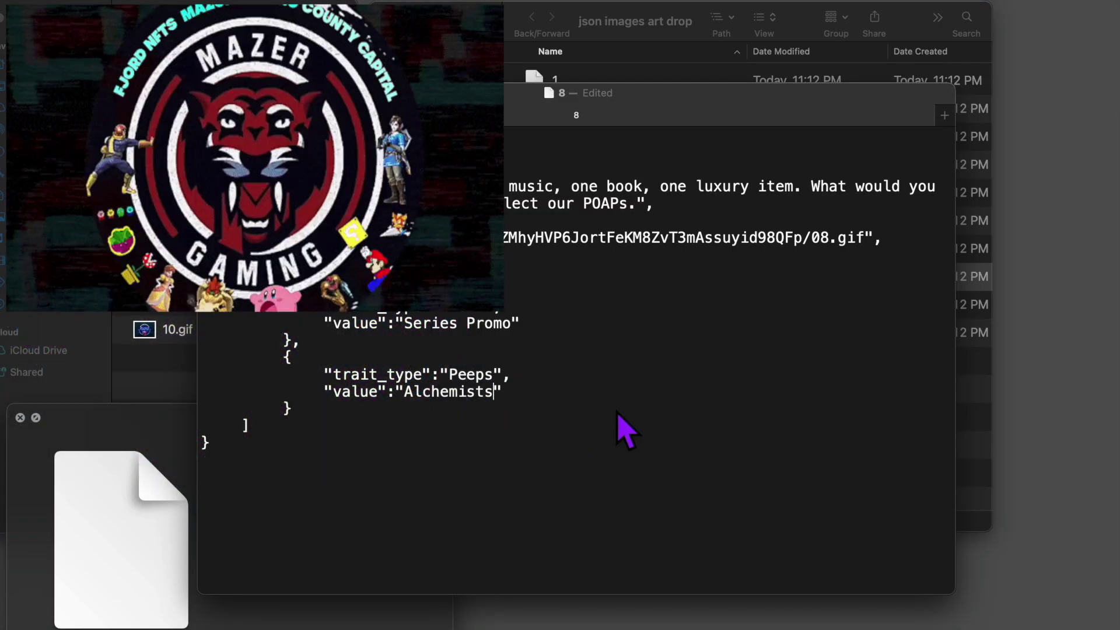
Close file 8, then paste file 9's Twitter-themed description and set its image to 09.gif.
{"action": "key", "text": "super+w"}
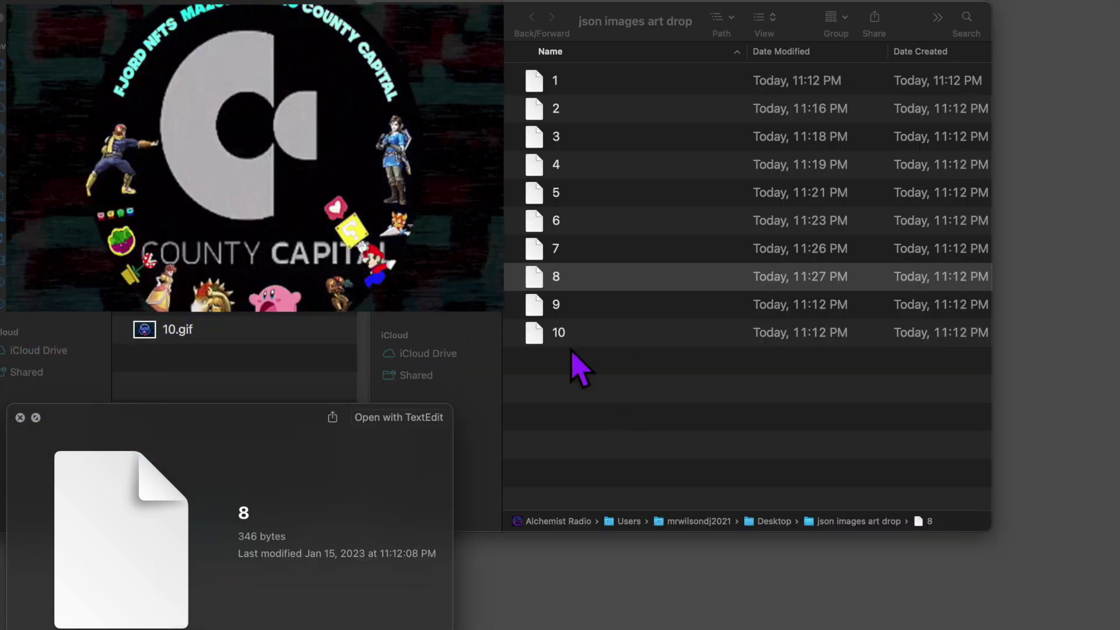
{"action": "left_click", "coordinate": [611, 303]}
{"action": "double_click", "coordinate": [611, 304]}
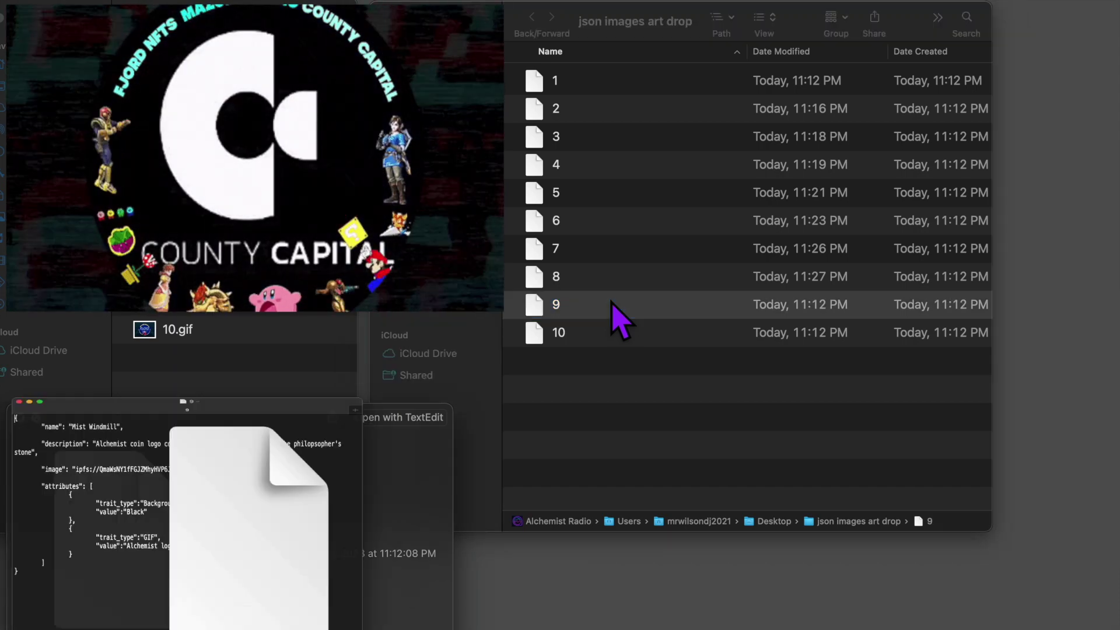
{"action": "key", "text": "super+a"}
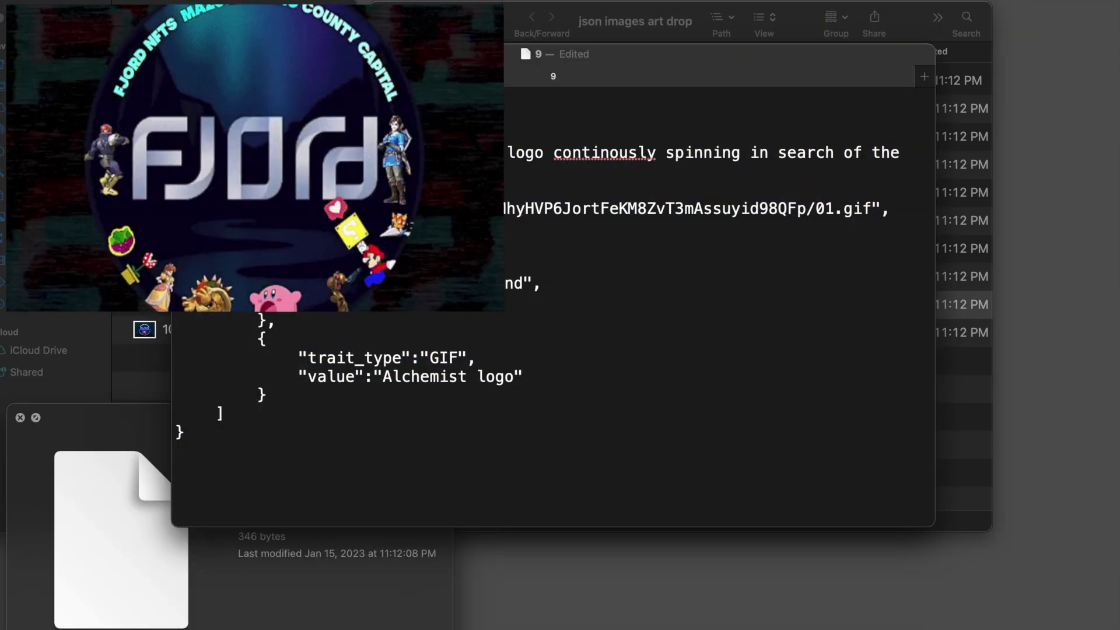
{"action": "key", "text": "super+v"}
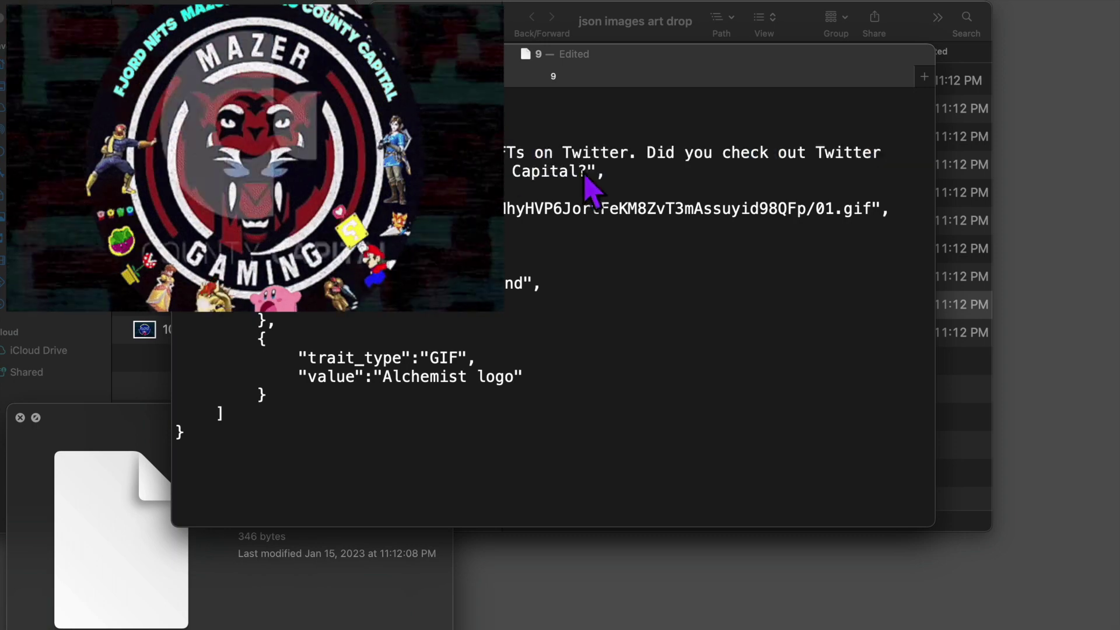
{"action": "double_click", "coordinate": [828, 210]}
{"action": "type", "text": "09"}
Set file 9's traits to Mazer Gaming and Promo: County Capital, then save and close.
{"action": "double_click", "coordinate": [513, 284]}
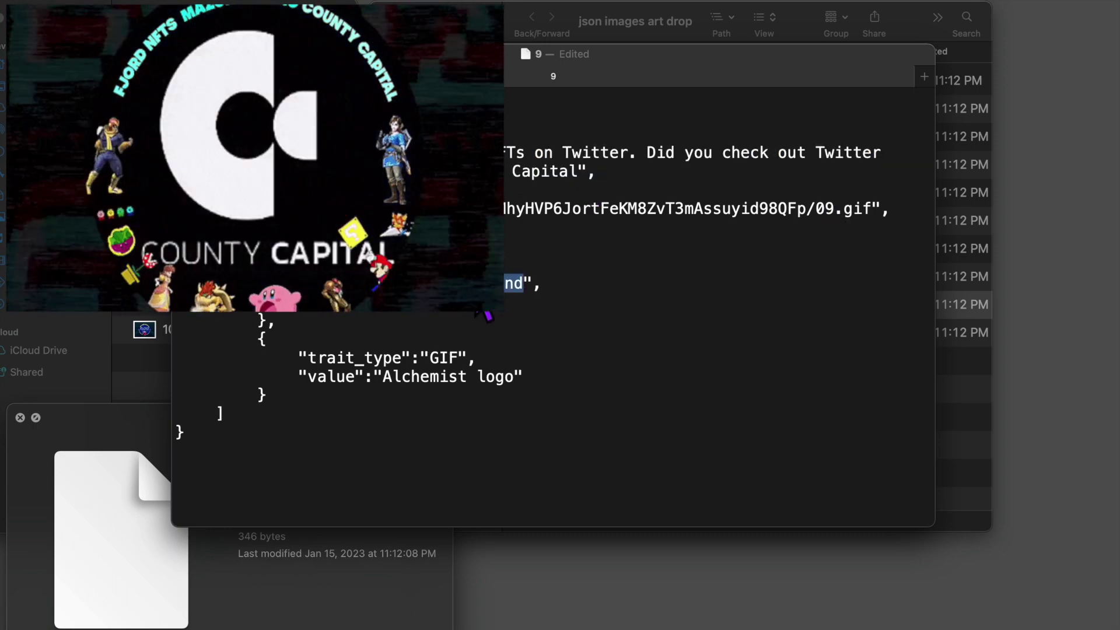
{"action": "type", "text": "Mazer Gaming"}
{"action": "double_click", "coordinate": [448, 358]}
{"action": "type", "text": "Promo"}
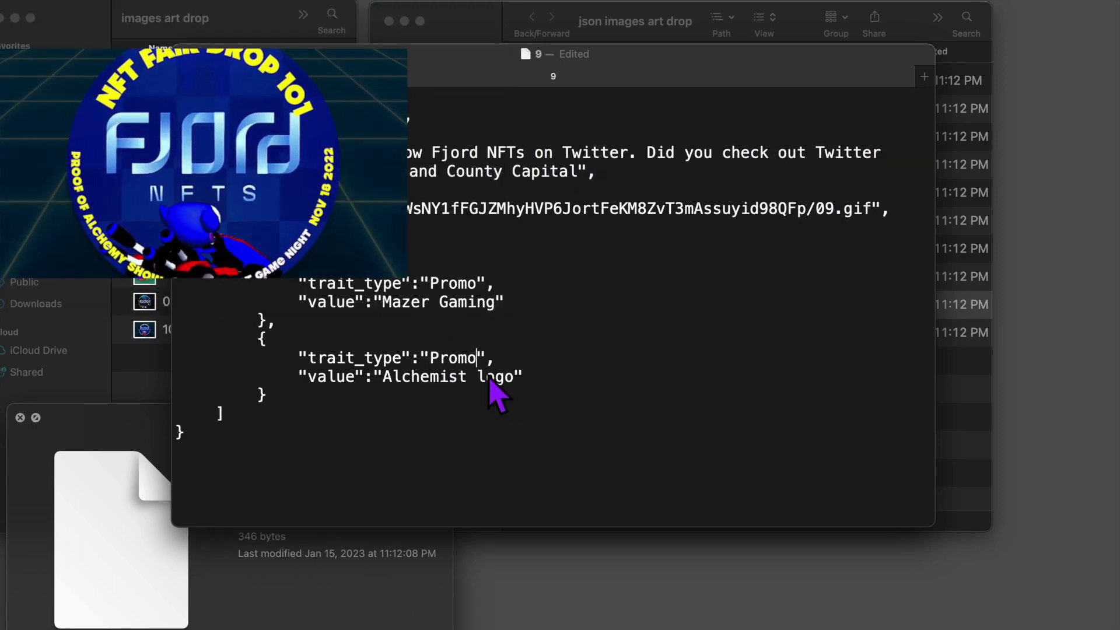
{"action": "left_click_drag", "start_coordinate": [518, 378], "coordinate": [383, 377]}
{"action": "type", "text": "County Capital"}
{"action": "key", "text": "super+s"}
{"action": "key", "text": "super+w"}
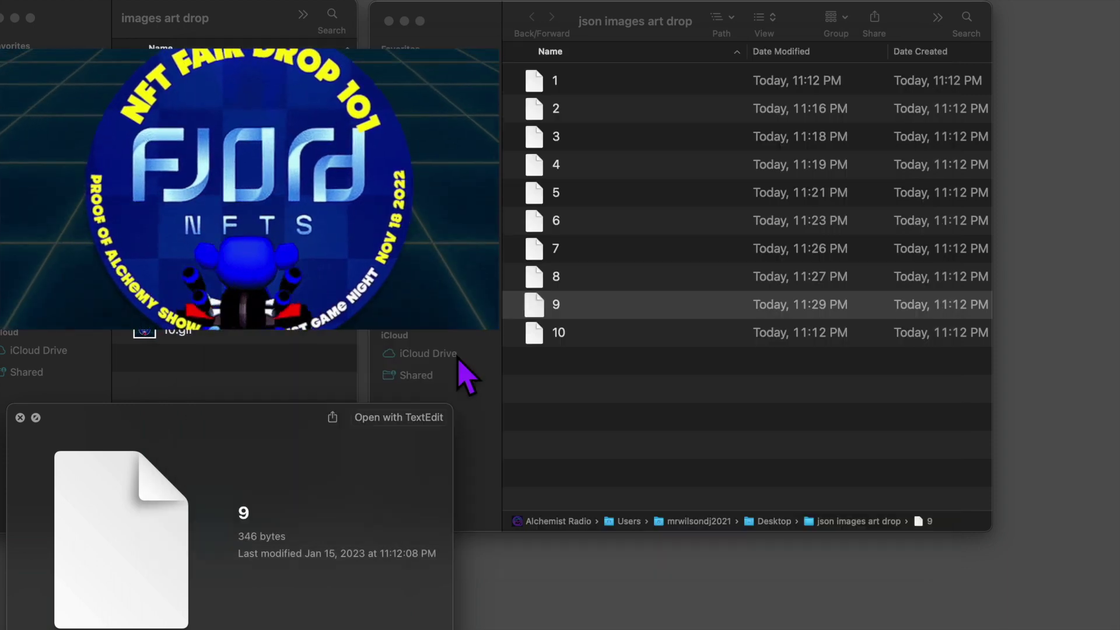
Replace file 10's description with 'Friday night game nihghts. Play and you can win'.
{"action": "left_click", "coordinate": [586, 337]}
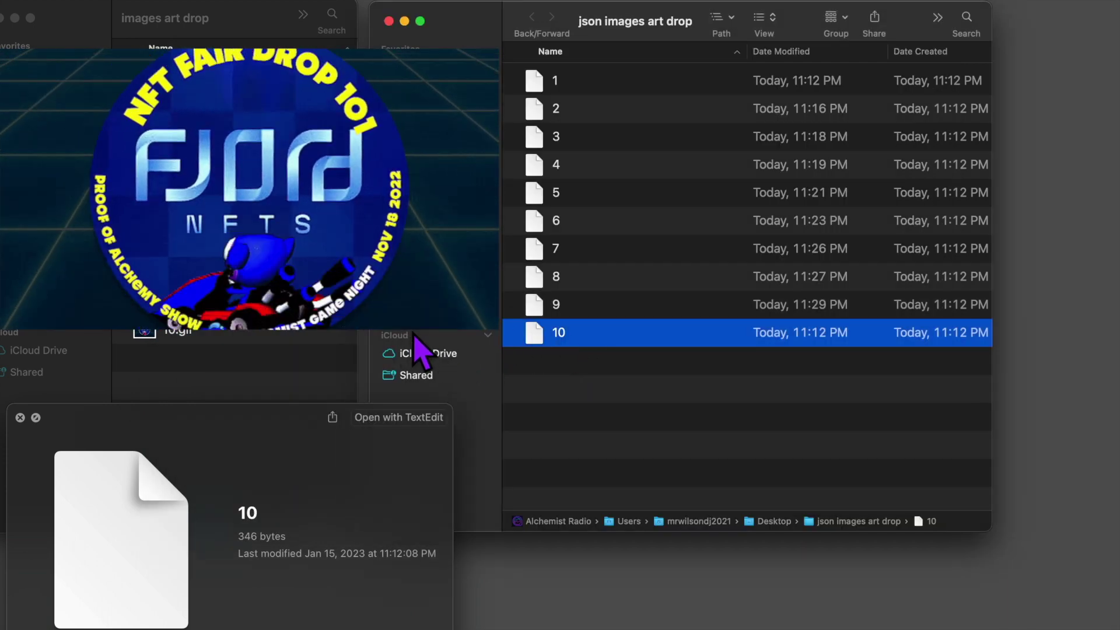
{"action": "double_click", "coordinate": [590, 337]}
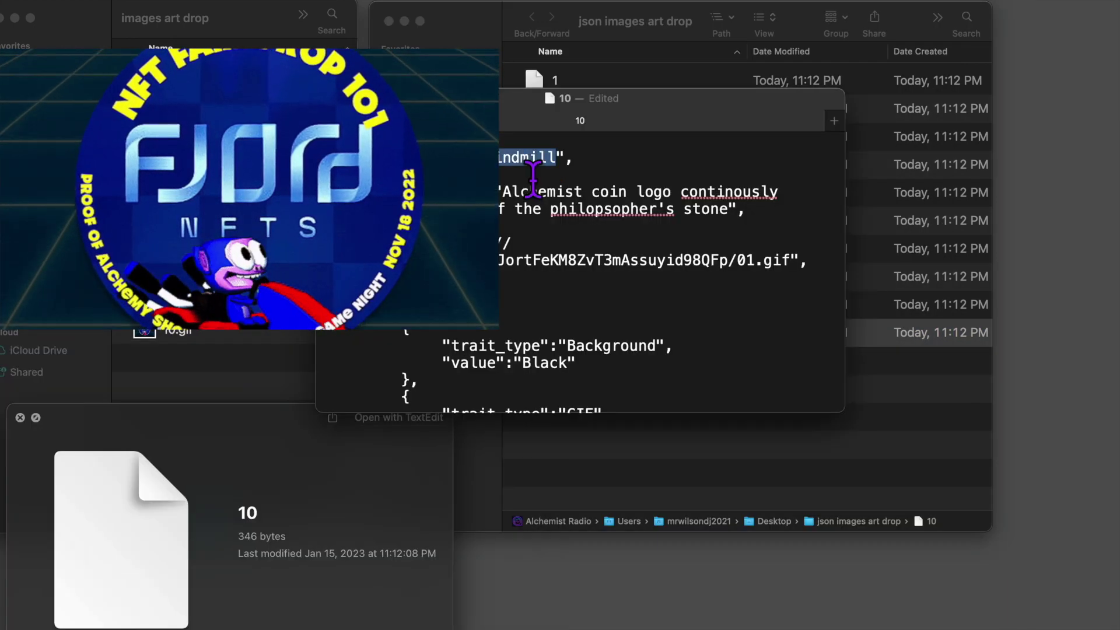
{"action": "left_click_drag", "start_coordinate": [512, 188], "coordinate": [624, 211]}
{"action": "type", "text": "Friday night game nihghts. Play and you can win"}
Change file 10's traits to Game Master with the DJ's handle and Host.
{"action": "double_click", "coordinate": [603, 329]}
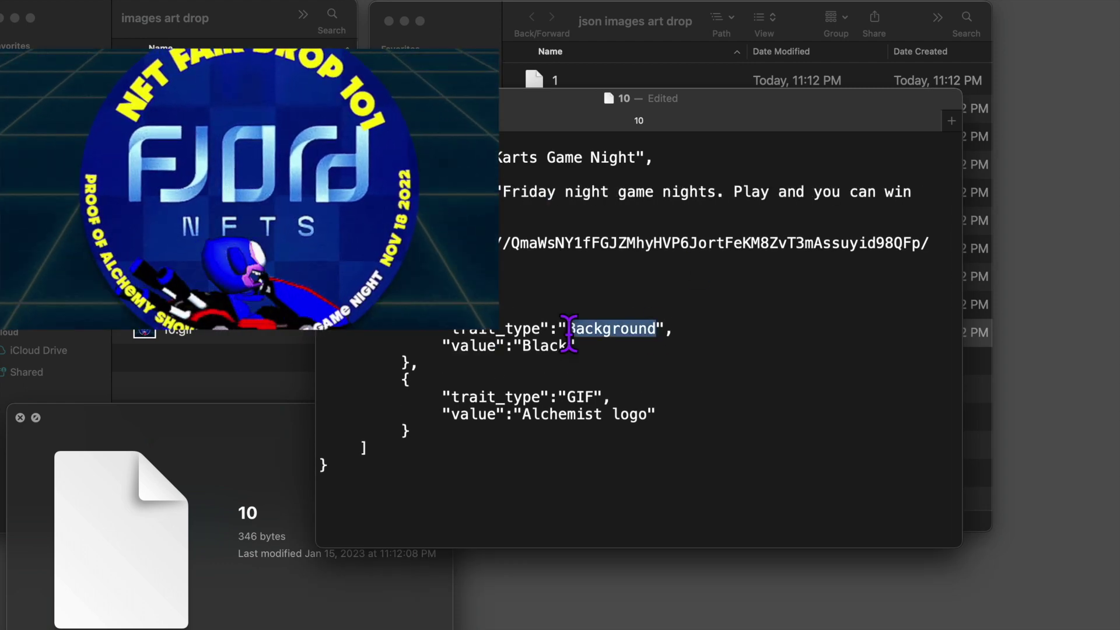
{"action": "type", "text": "Game Master"}
{"action": "double_click", "coordinate": [548, 345]}
{"action": "type", "text": "Thejointchiefdj"}
{"action": "double_click", "coordinate": [580, 397]}
{"action": "type", "text": "Host"}
{"action": "left_click_drag", "start_coordinate": [648, 413], "coordinate": [533, 425]}
Enter Santa as the Host value, then preview the edited JSON files 2 through 10.
{"action": "type", "text": "Santa"}
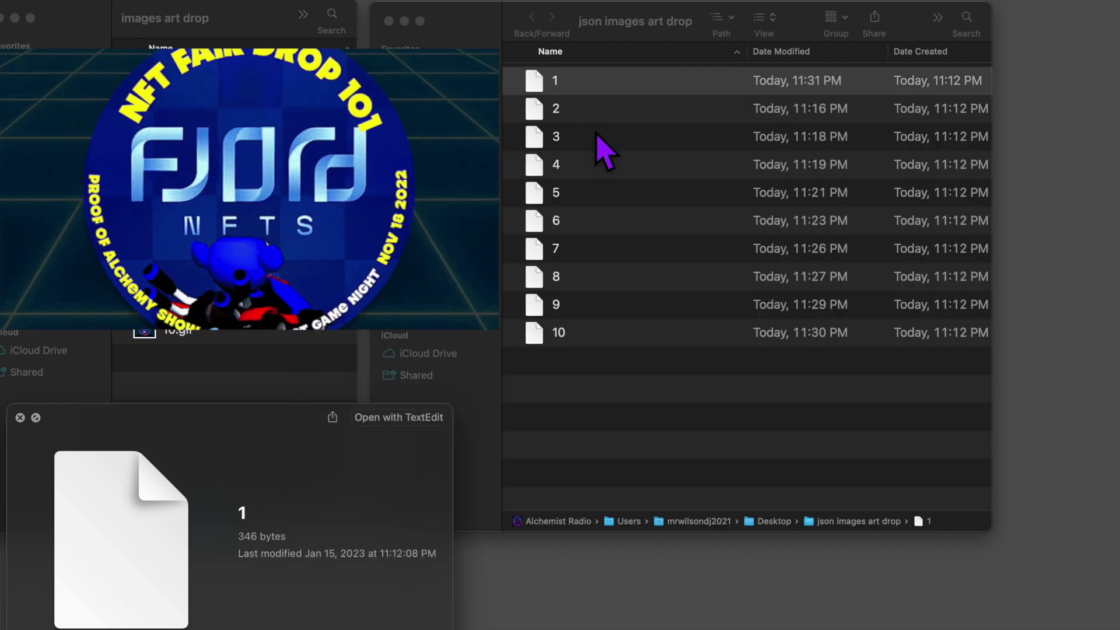
{"action": "left_click", "coordinate": [591, 108]}
{"action": "key", "text": "Down"}
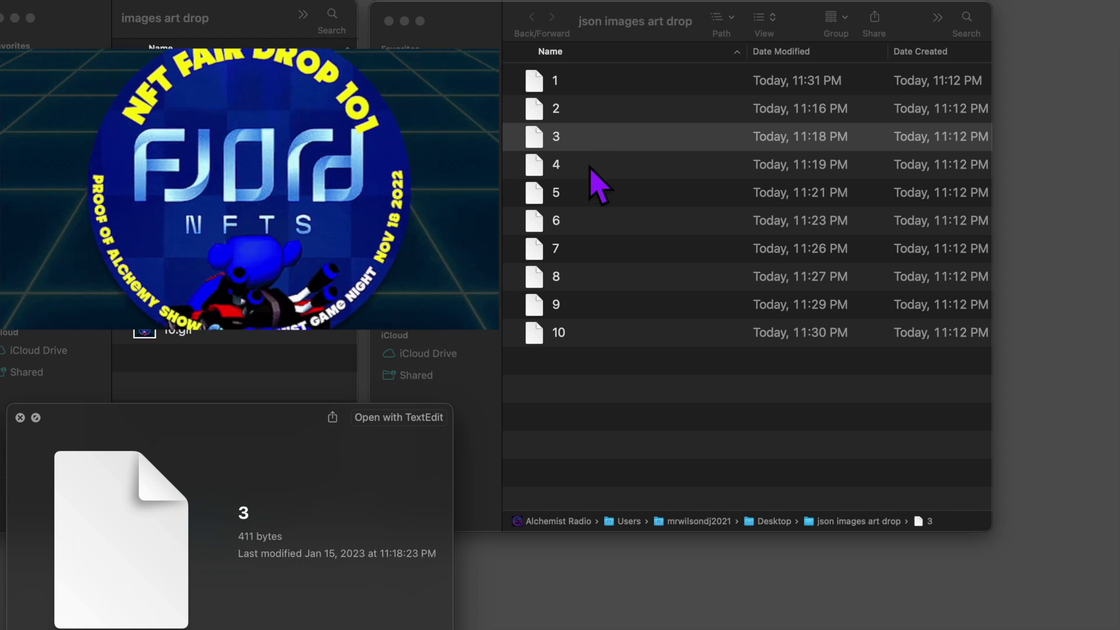
{"action": "key", "text": "Down"}
{"action": "left_click", "coordinate": [624, 232]}
{"action": "key", "text": "space"}
{"action": "key", "text": "Down"}
{"action": "left_click", "coordinate": [551, 297]}
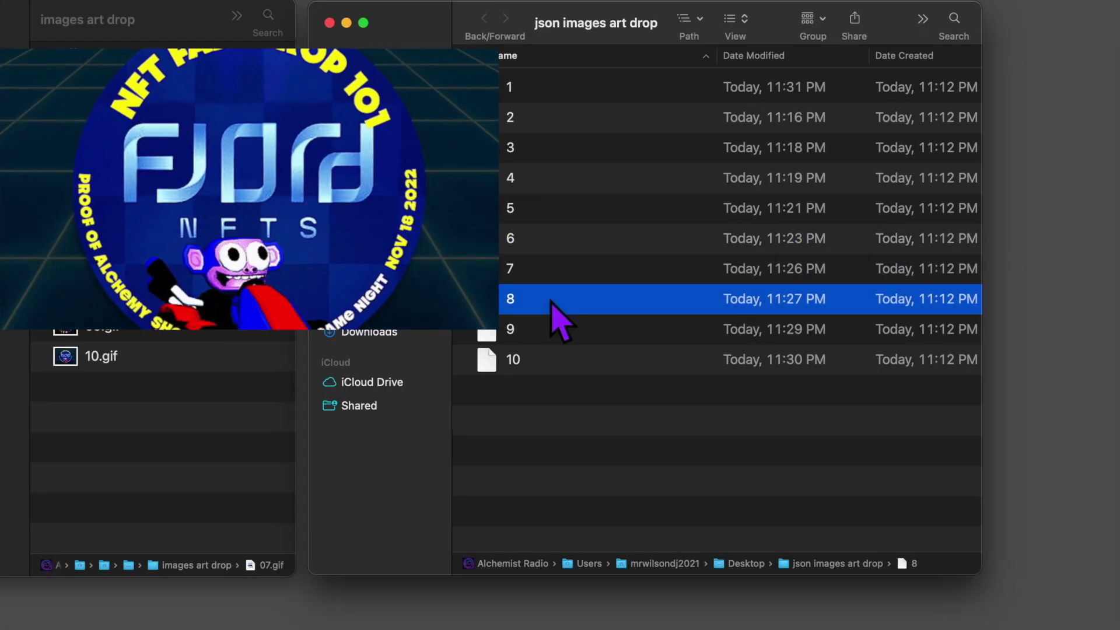
{"action": "left_click", "coordinate": [533, 335]}
{"action": "left_click", "coordinate": [544, 365]}
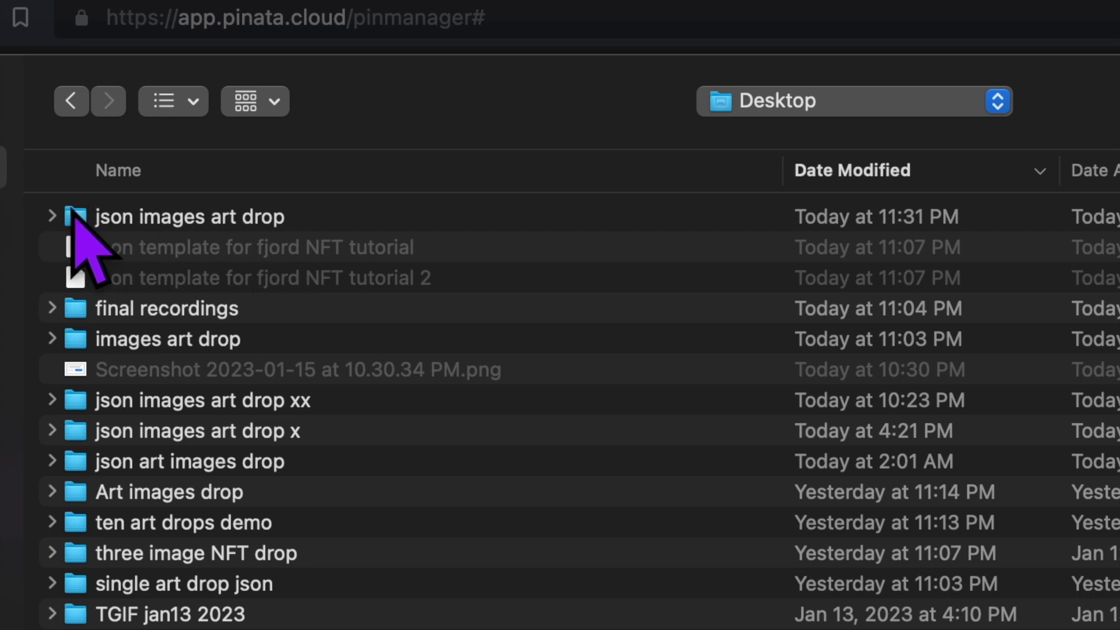
Upload the json images art drop folder to Pinata under a name and pin it.
{"action": "left_click", "coordinate": [75, 213]}
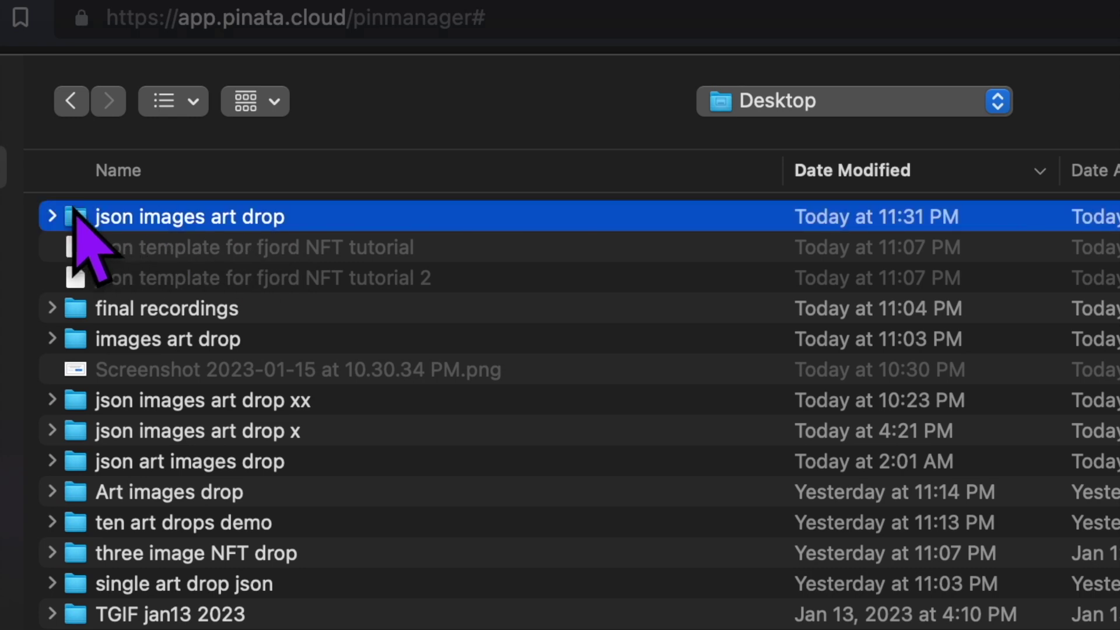
{"action": "type", "text": "son images art drop"}
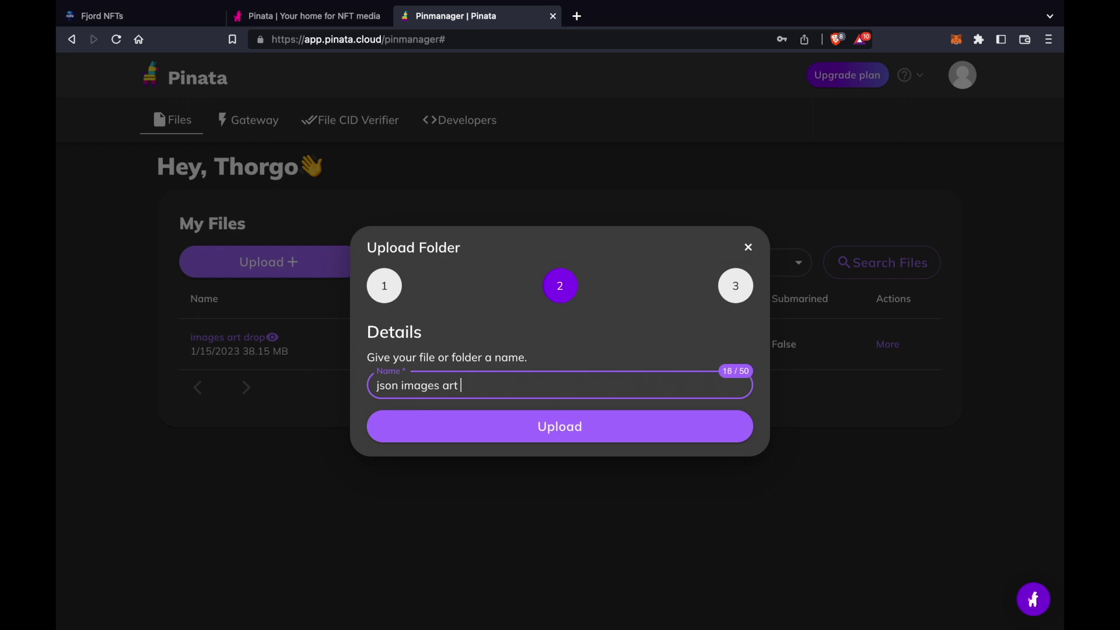
{"action": "left_click", "coordinate": [559, 428]}
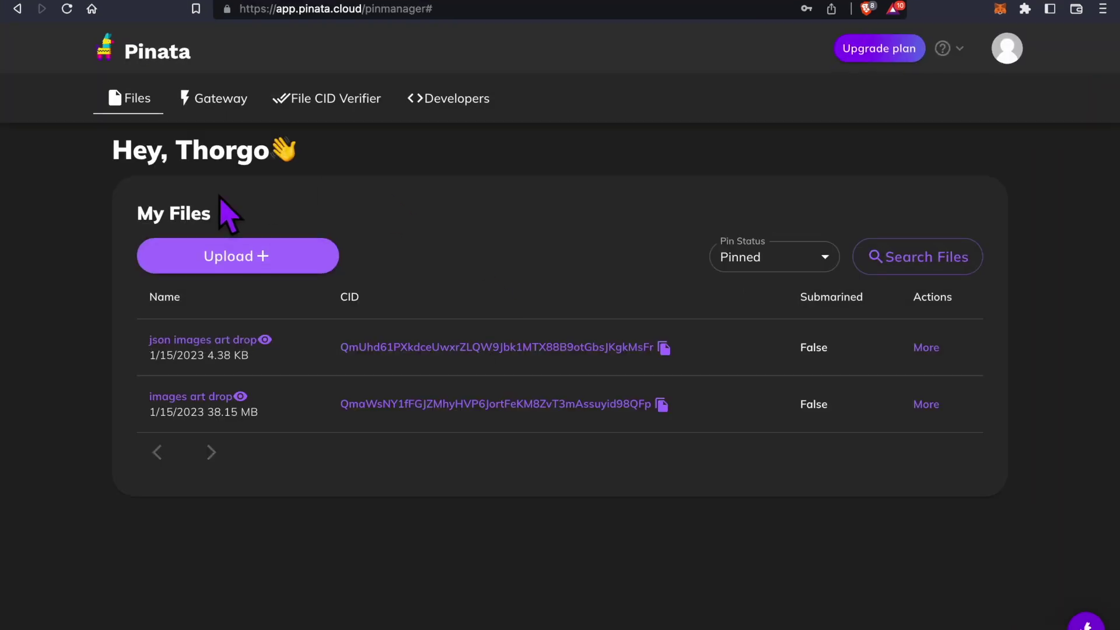
Check file 1's metadata through the folder's gateway listing, then copy the json images art drop CID.
{"action": "left_click", "coordinate": [198, 344]}
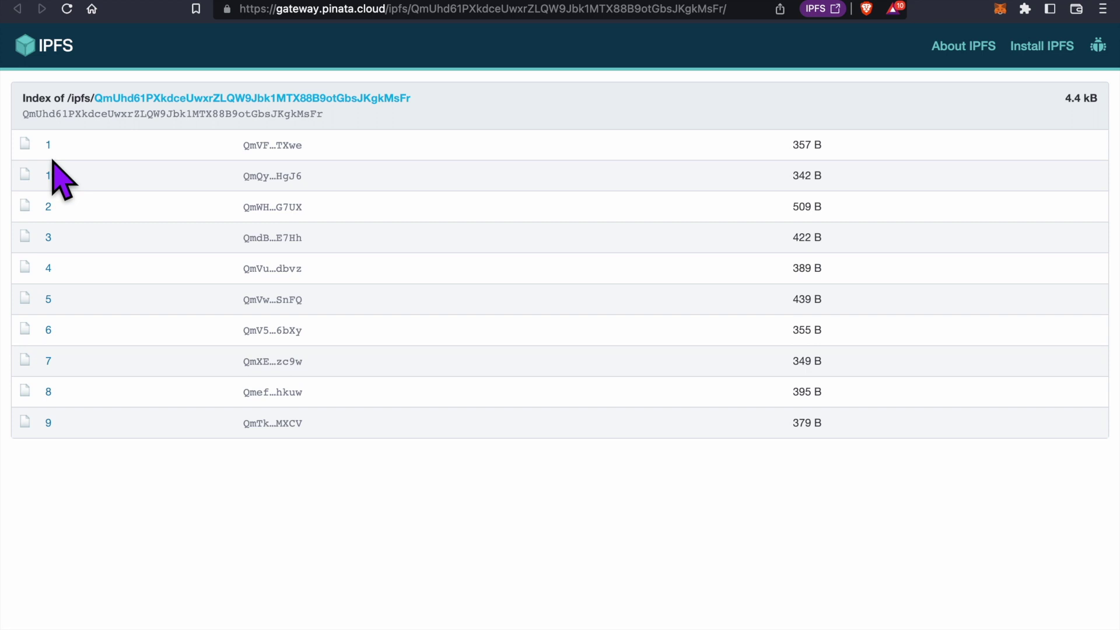
{"action": "left_click", "coordinate": [47, 146]}
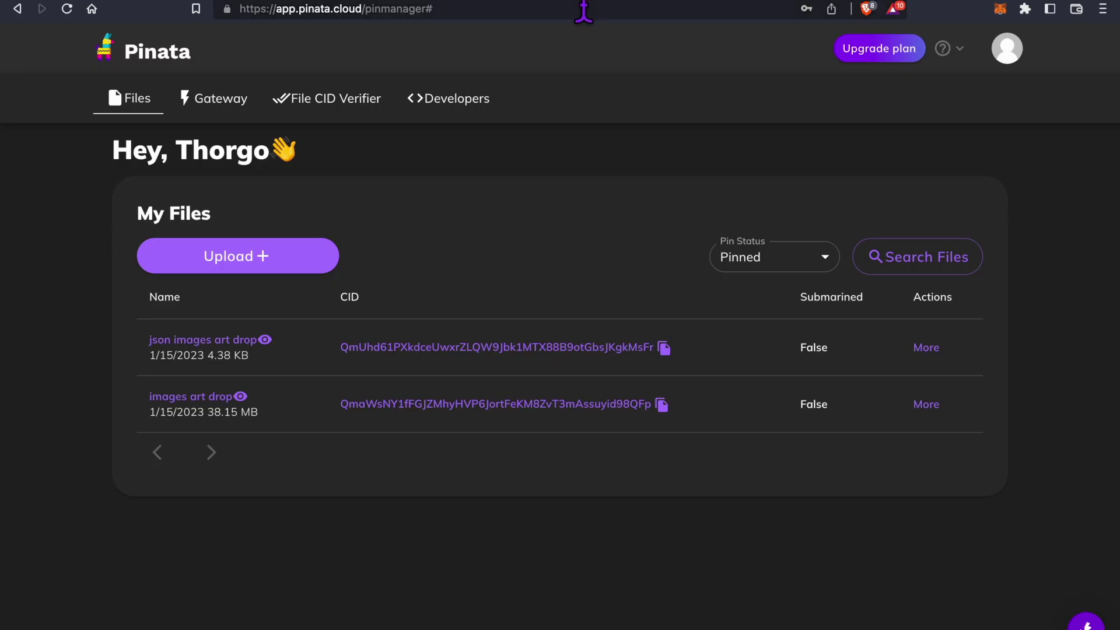
{"action": "left_click", "coordinate": [665, 352]}
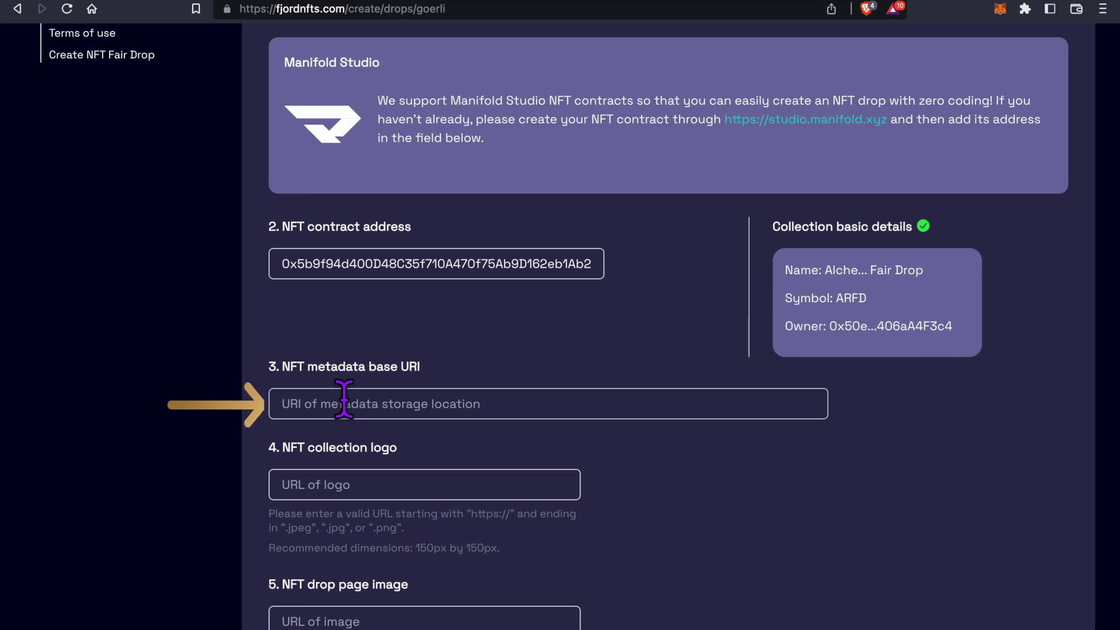
Enter ipfs://QmUhd61PXkdceUwxrZLQW9Jbk1MTX88B9otGbsJKgkMsFr/ as the NFT metadata base URI.
{"action": "left_click", "coordinate": [344, 400]}
{"action": "type", "text": "ipfs"}
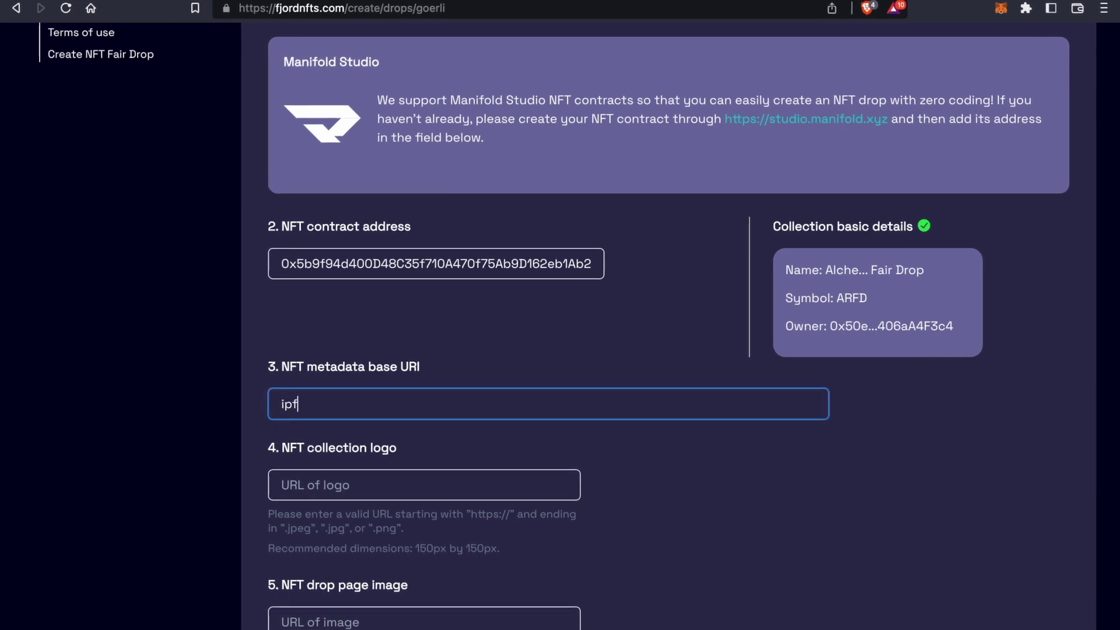
{"action": "type", "text": "://"}
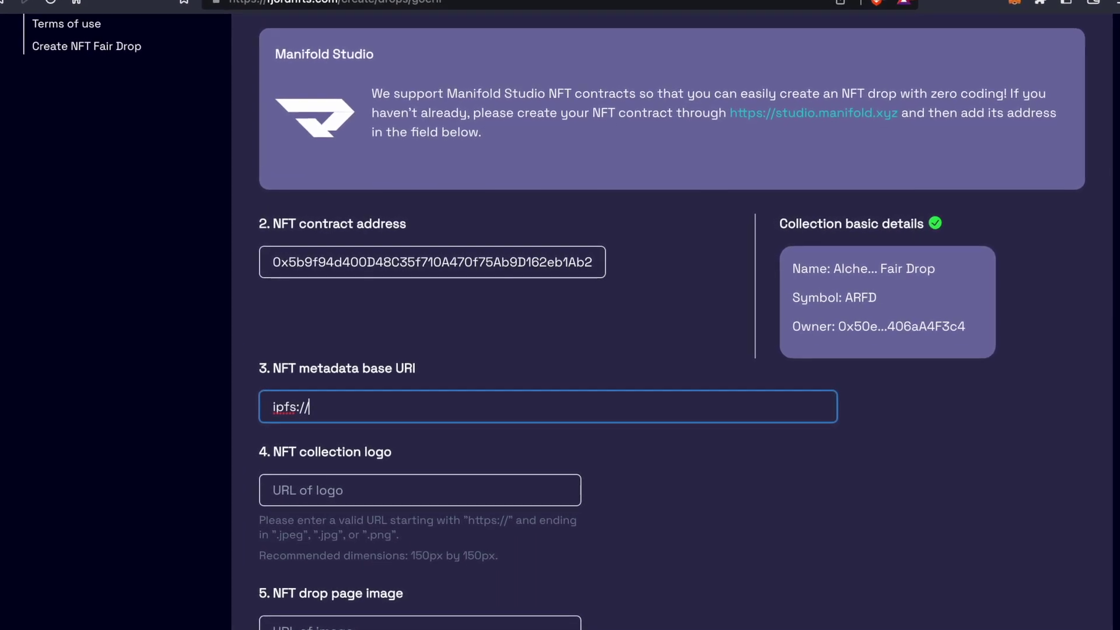
{"action": "key", "text": "ctrl+v"}
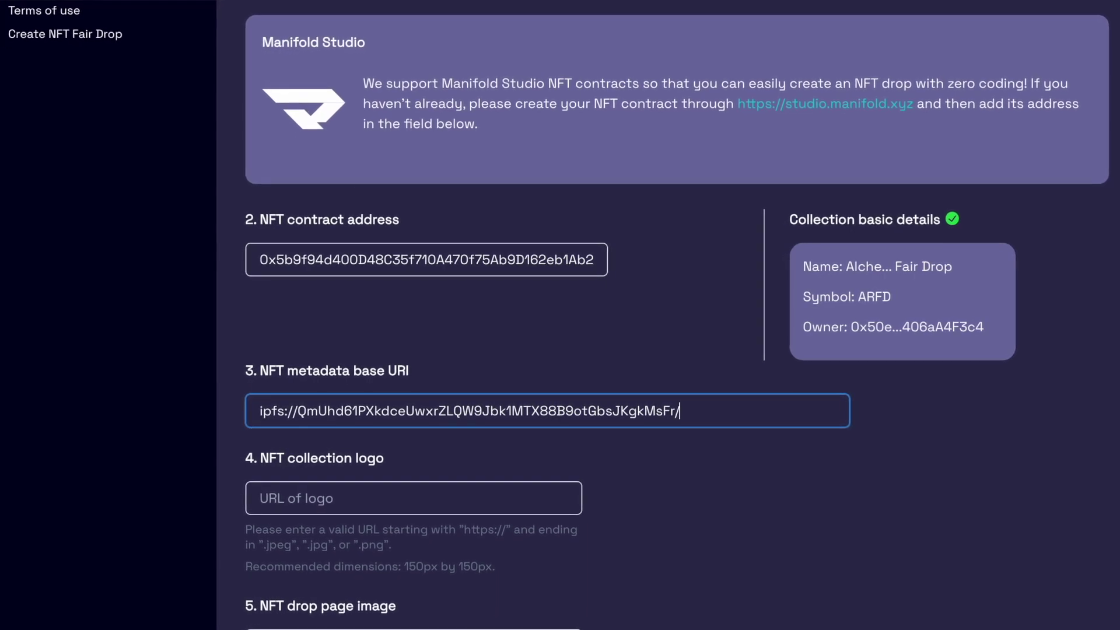
{"action": "type", "text": "/"}
{"action": "left_click", "coordinate": [676, 526]}
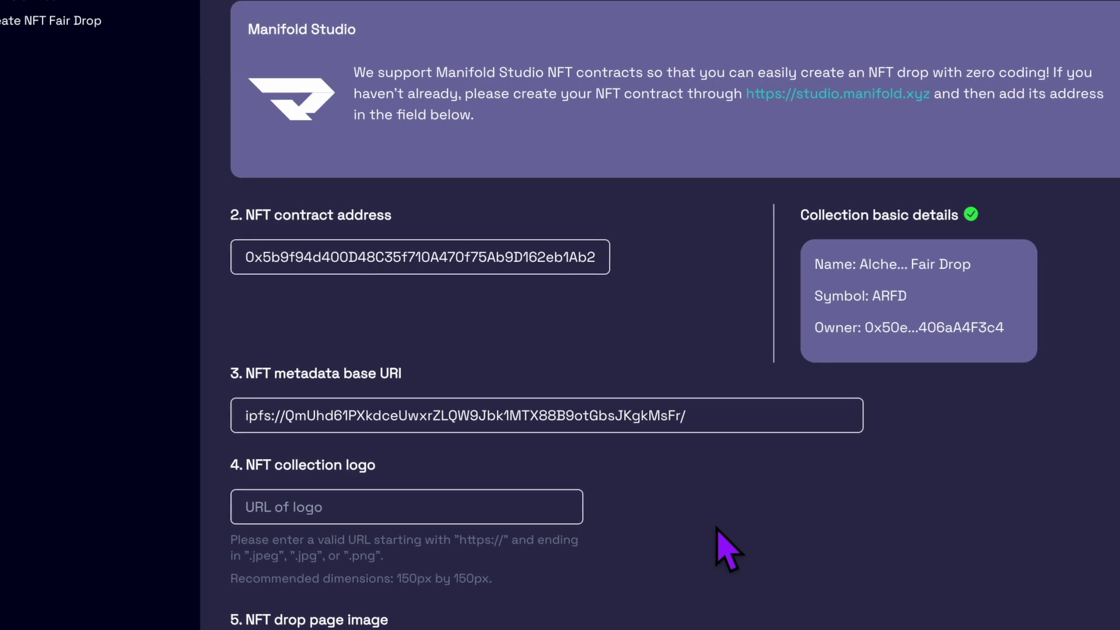
{"action": "scroll", "coordinate": [716, 528], "scroll_direction": "down", "scroll_amount": 1}
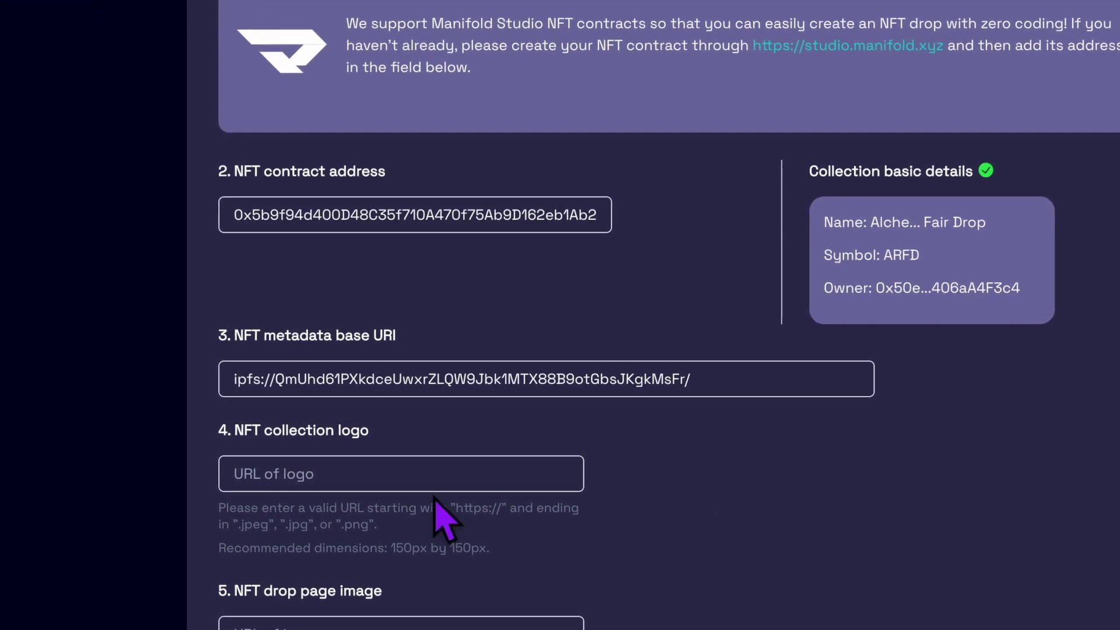
{"action": "left_click", "coordinate": [420, 471]}
{"action": "scroll", "coordinate": [494, 533], "scroll_direction": "down", "scroll_amount": 1}
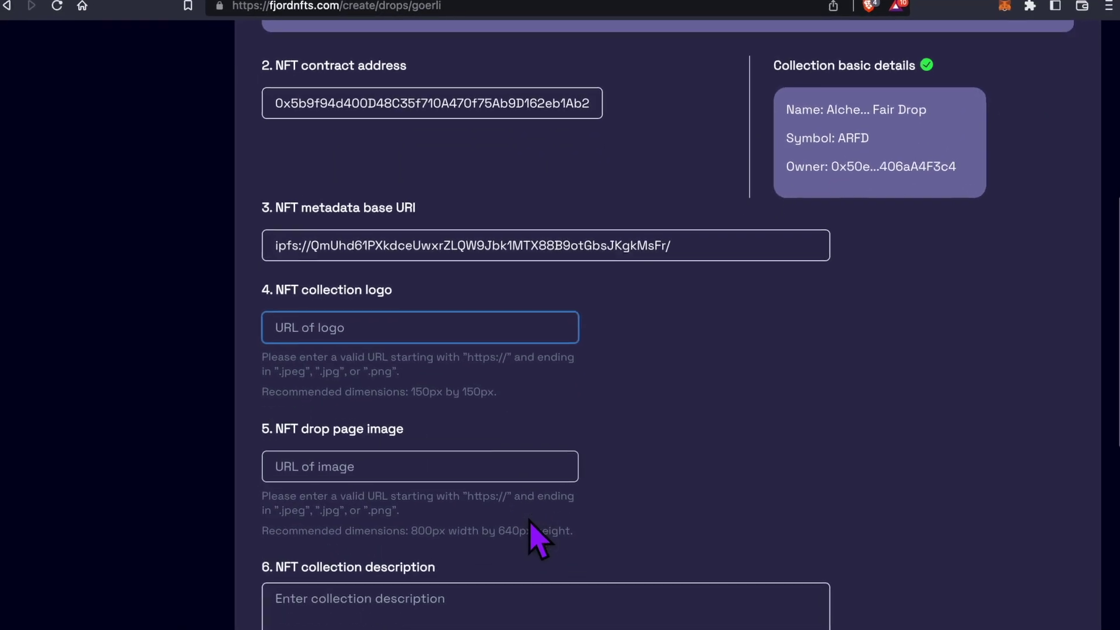